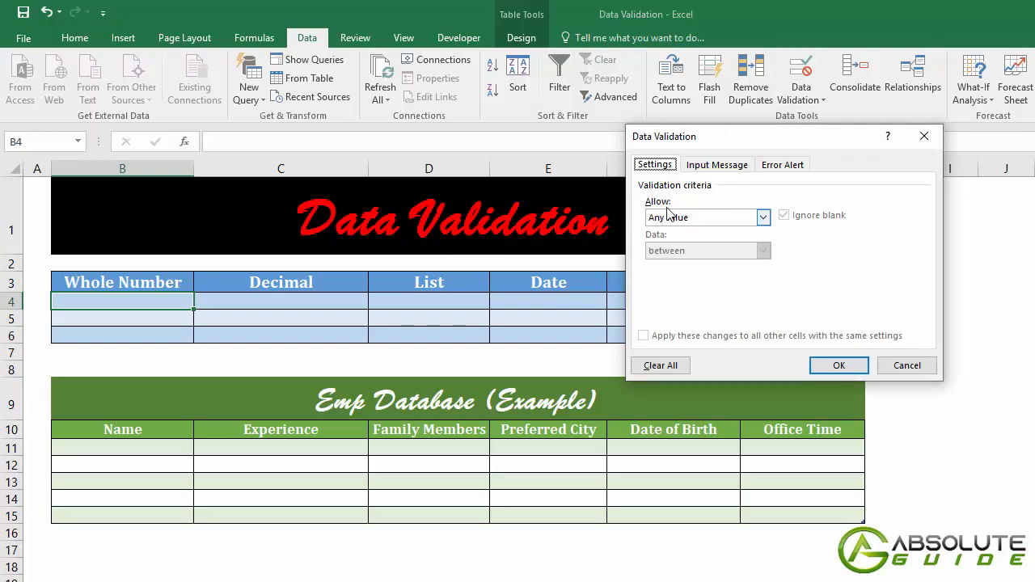
# Examine the comparison conditions offered for the Whole number and Time validation types in cell B4
pyautogui.click(762, 216)
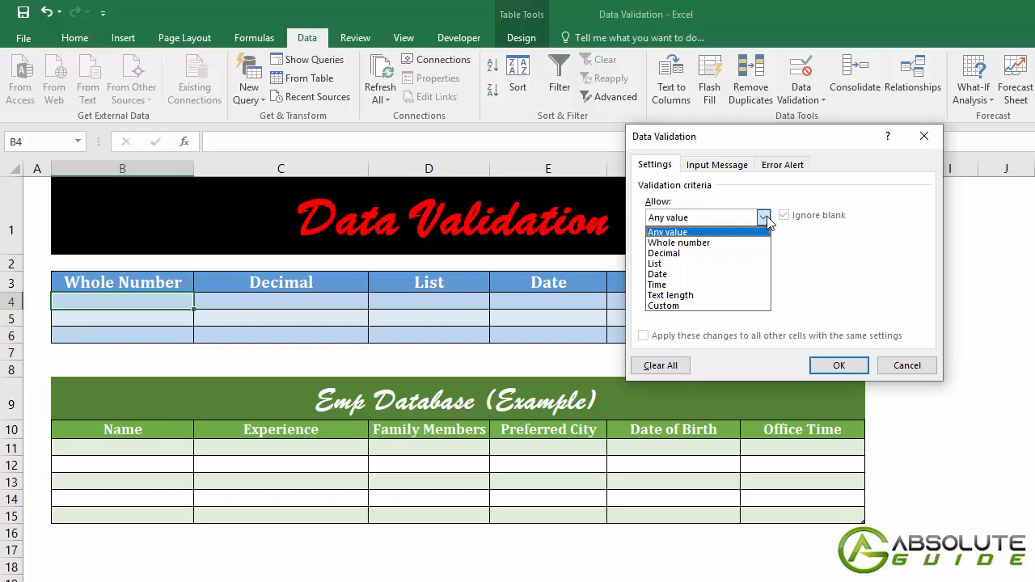
pyautogui.click(718, 244)
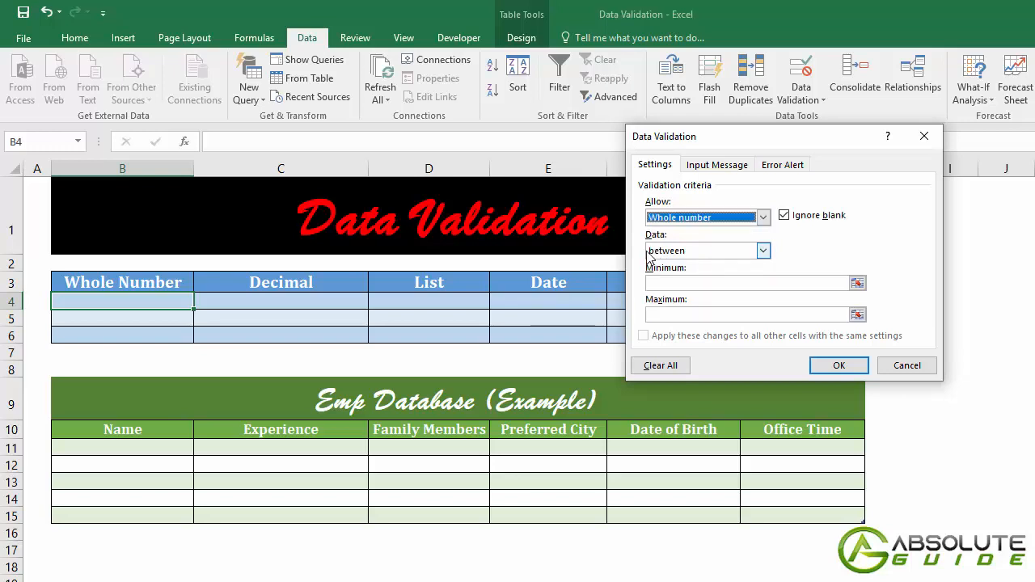
pyautogui.click(764, 253)
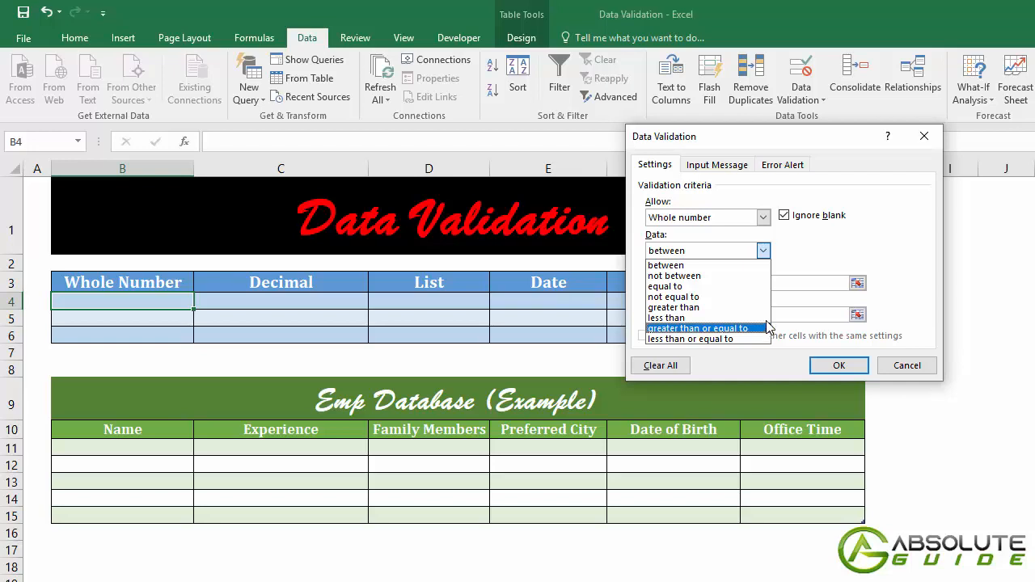
pyautogui.click(783, 304)
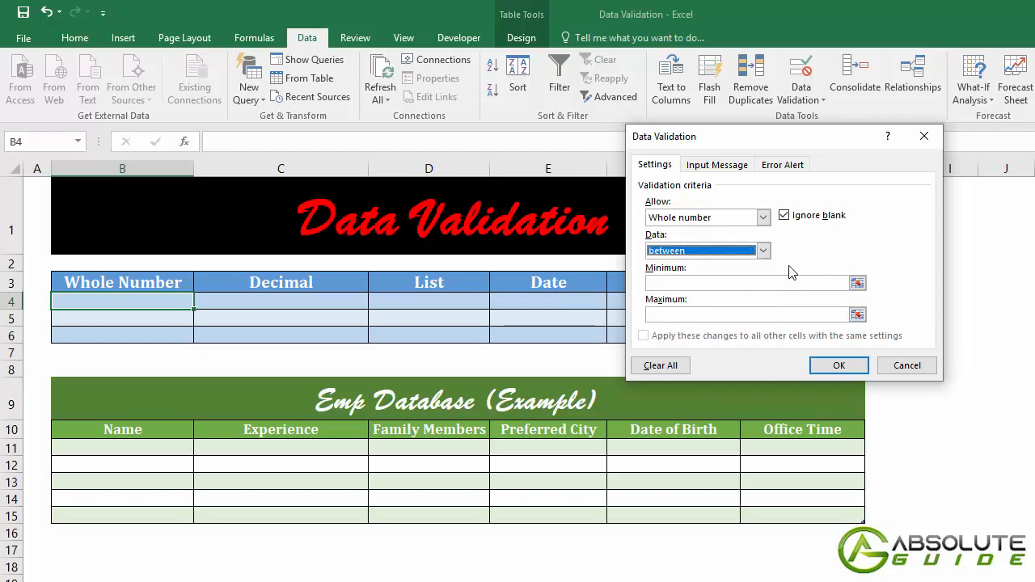
pyautogui.click(763, 217)
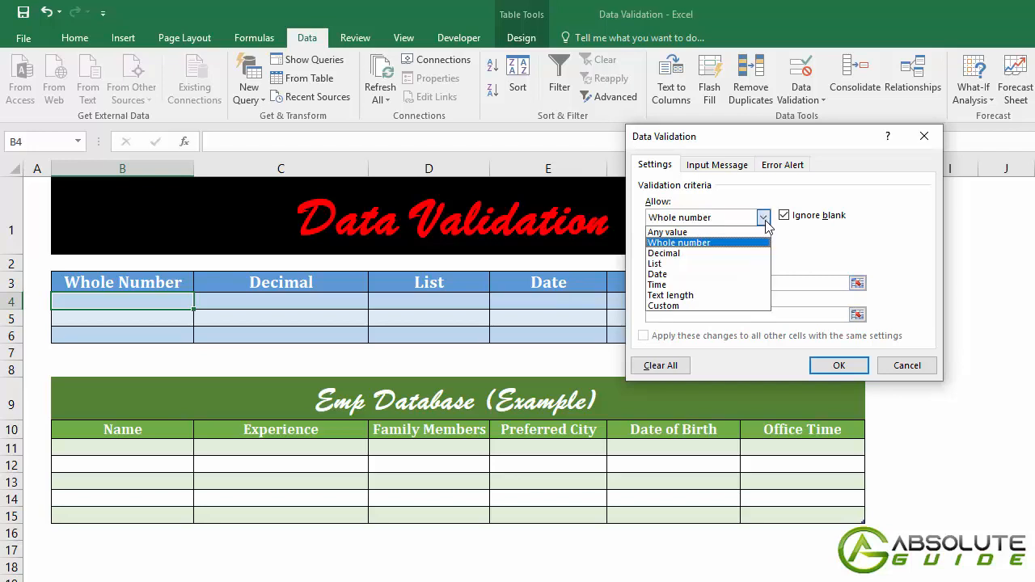
pyautogui.click(722, 285)
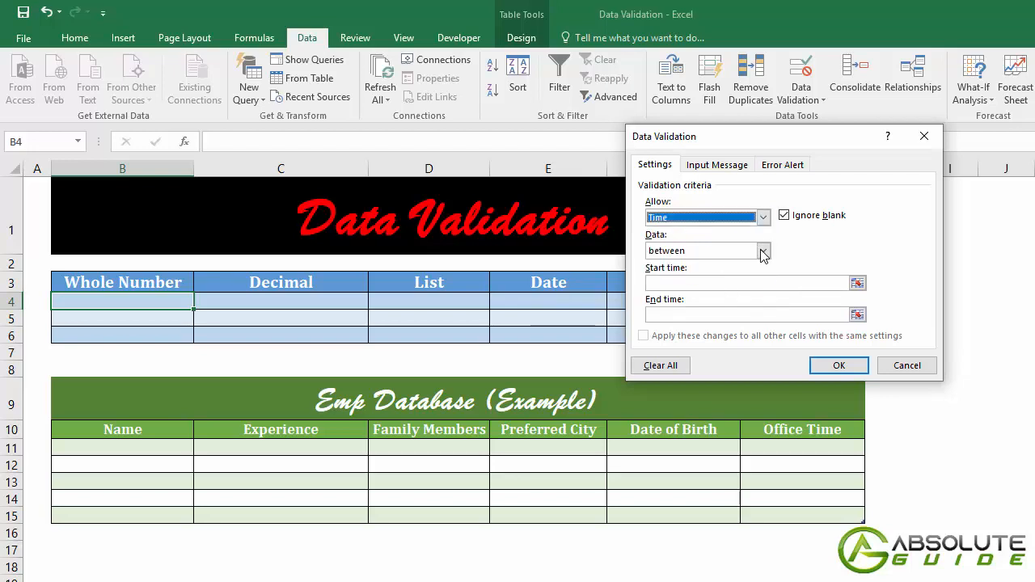
pyautogui.click(763, 251)
pyautogui.click(788, 279)
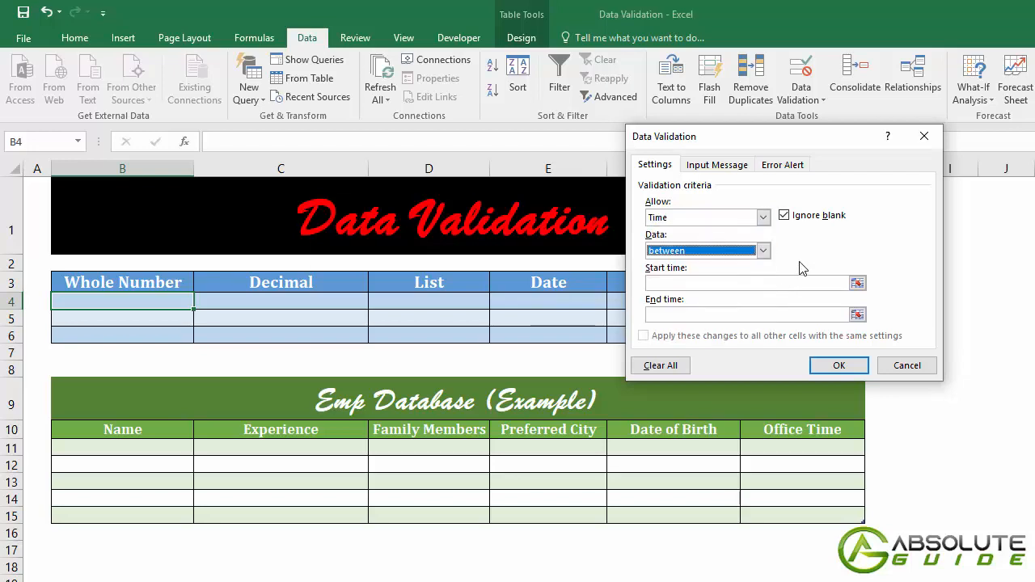
# Apply a validation rule to cell B4 that allows only whole numbers between 1 and 10
pyautogui.click(763, 217)
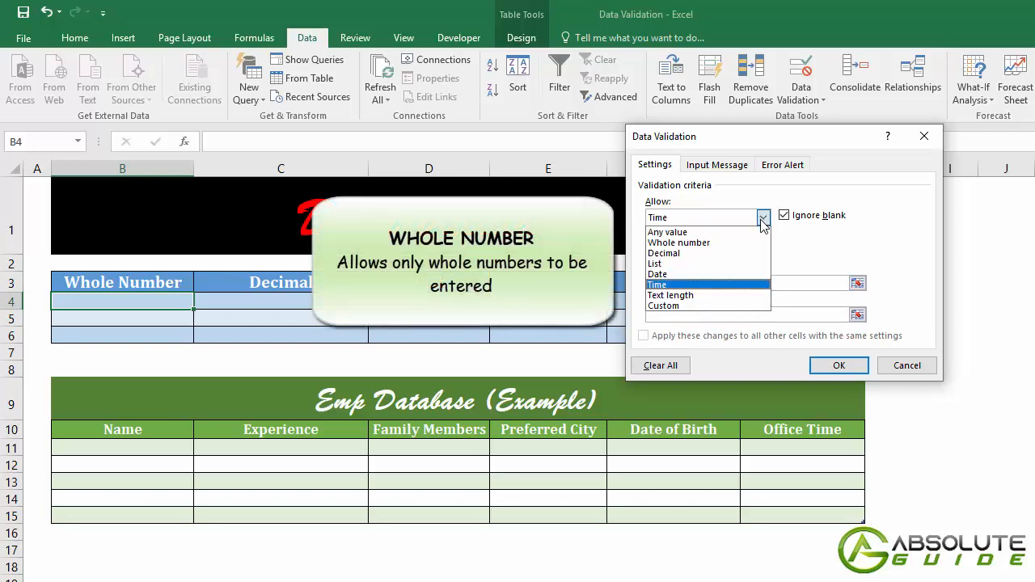
pyautogui.click(696, 242)
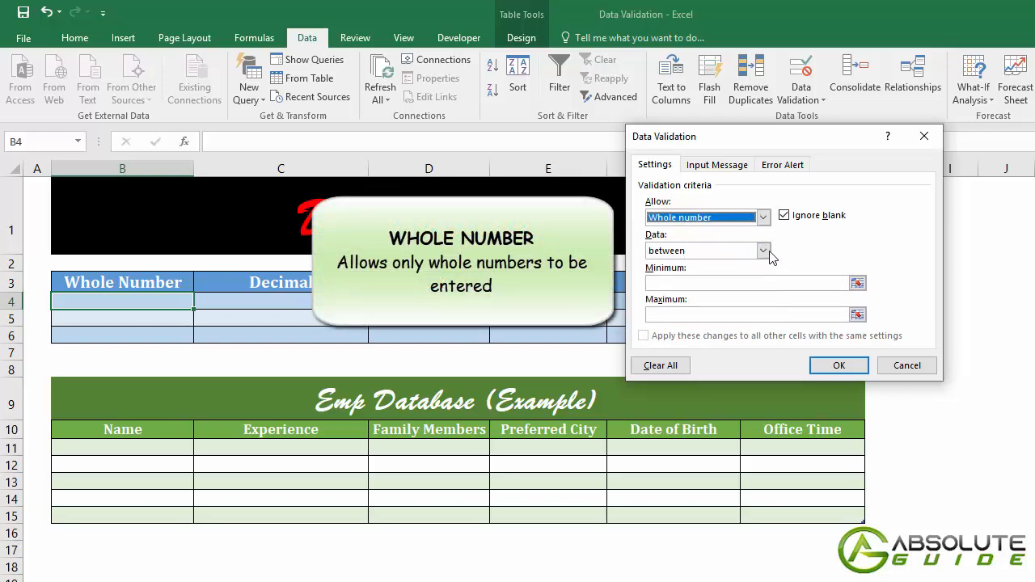
pyautogui.click(705, 283)
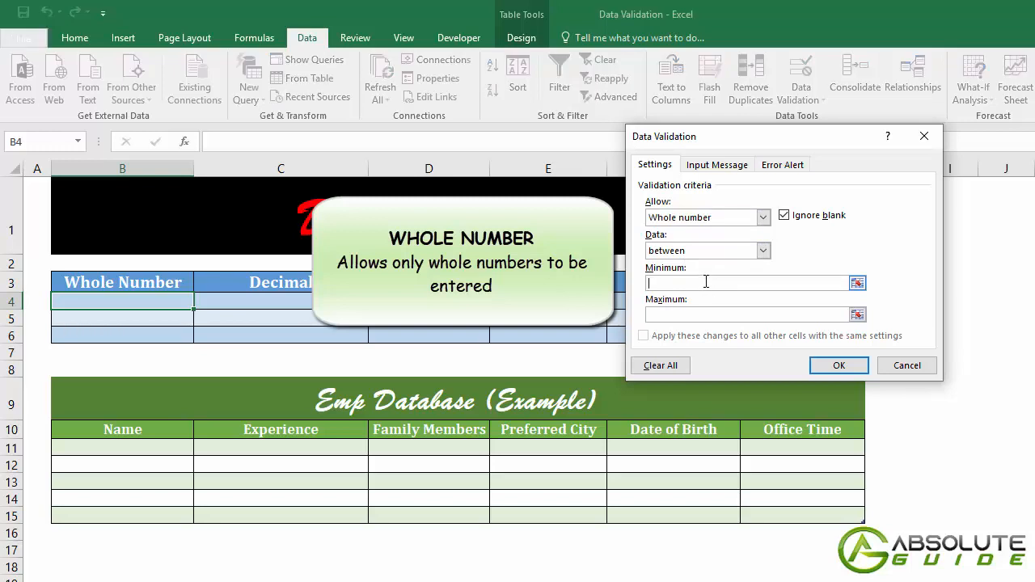
pyautogui.write('1')
pyautogui.click(785, 315)
pyautogui.write('10')
pyautogui.click(841, 366)
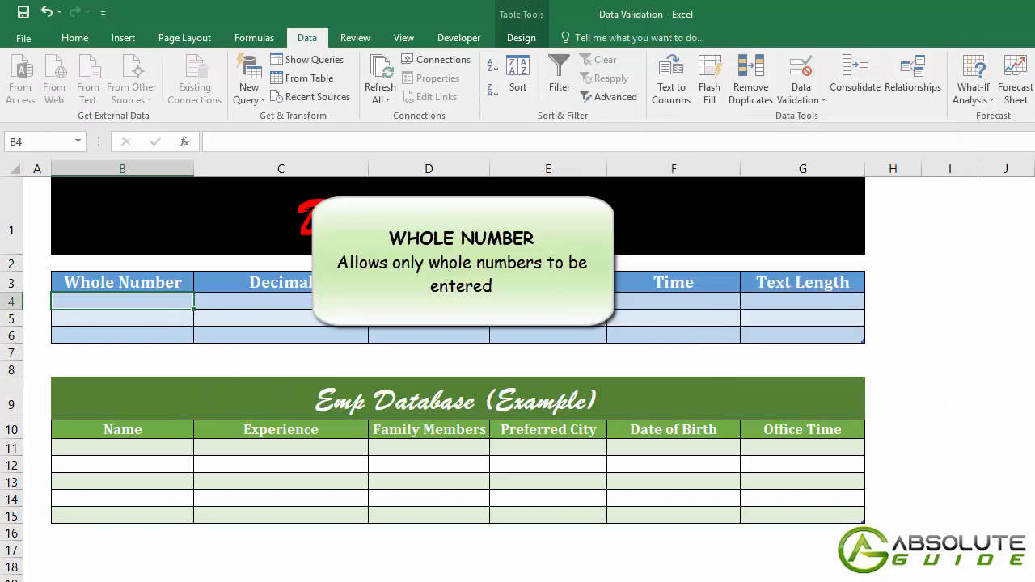
# Test the rule in cell B4 by entering 1, 10 and finally 9
pyautogui.write('1')
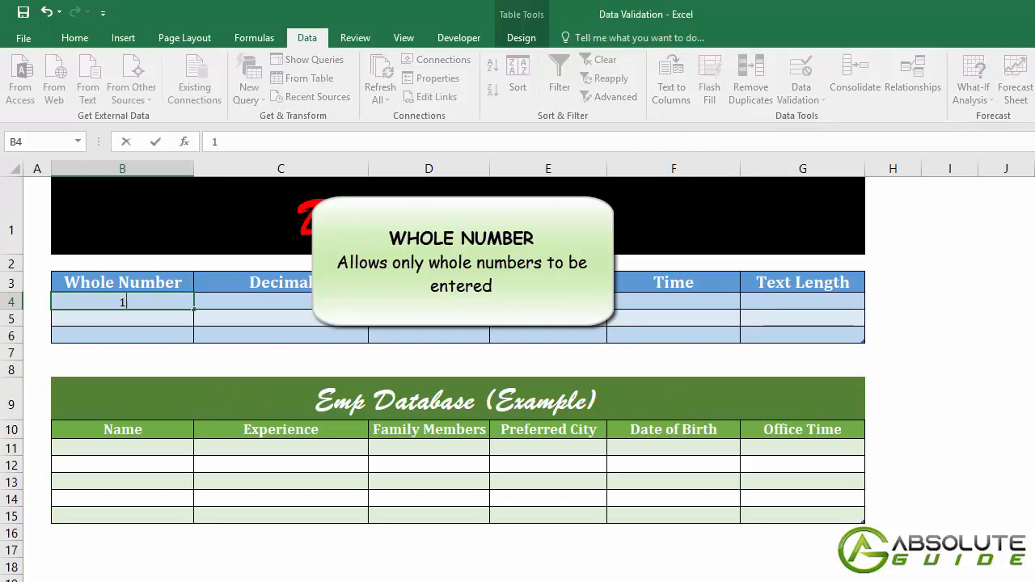
pyautogui.press('Return')
pyautogui.press('Up')
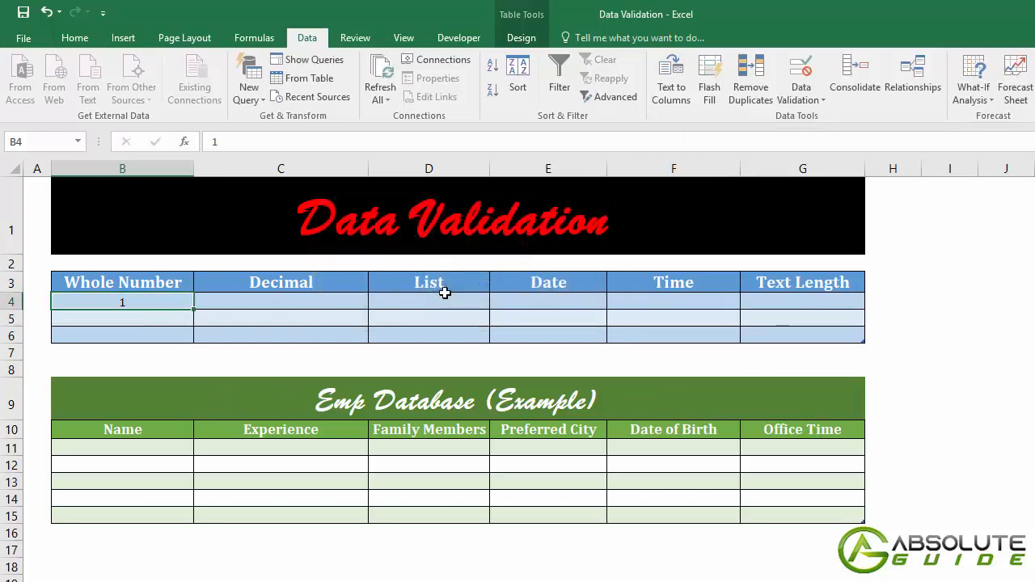
pyautogui.write('10')
pyautogui.press('Return')
pyautogui.press('Up')
pyautogui.write('9')
pyautogui.press('Return')
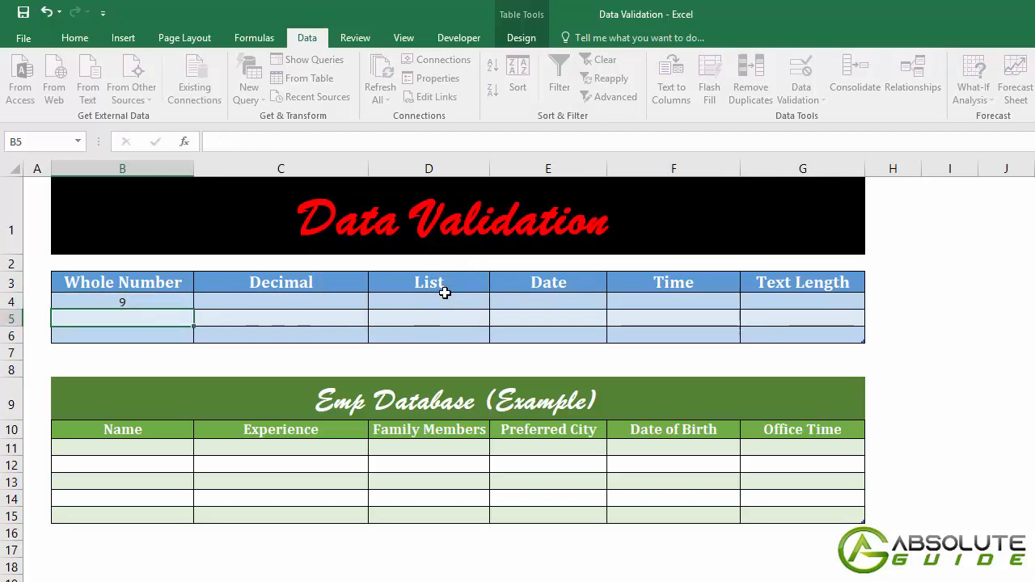
# Try to enter the out-of-range number 101 in cell B4, and cancel the entry
pyautogui.press('Up')
pyautogui.write('10')
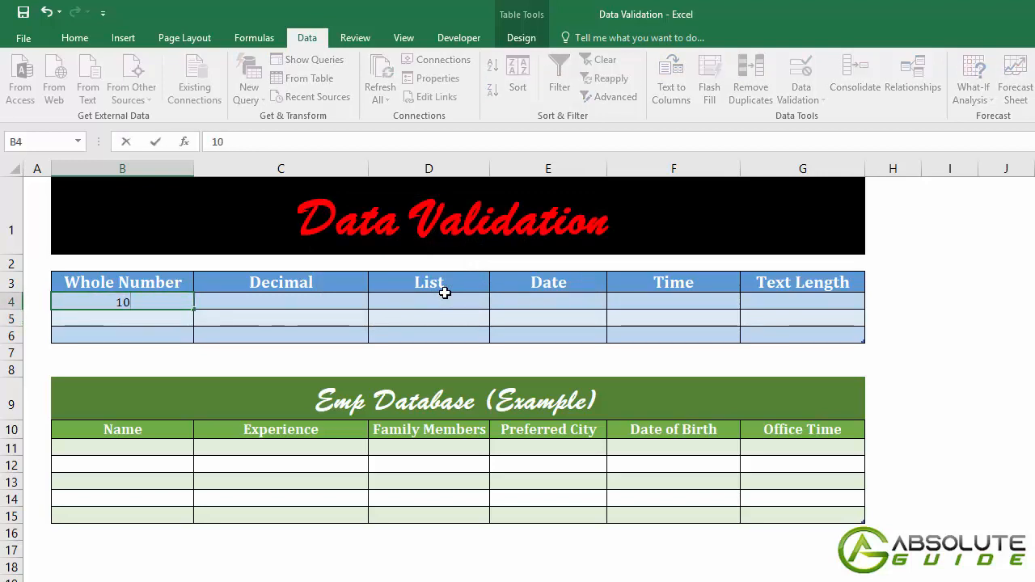
pyautogui.write('1')
pyautogui.press('Return')
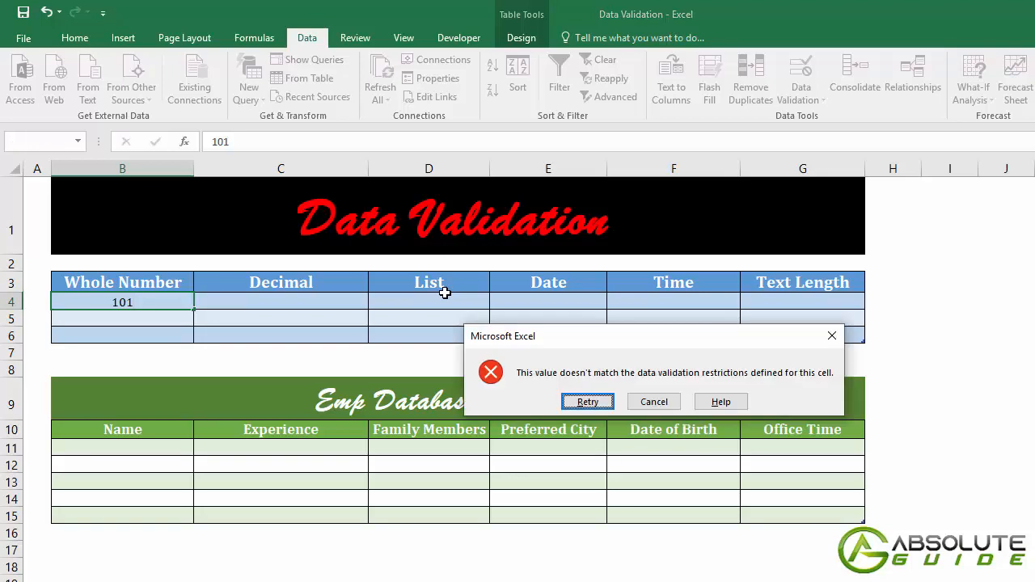
pyautogui.click(656, 403)
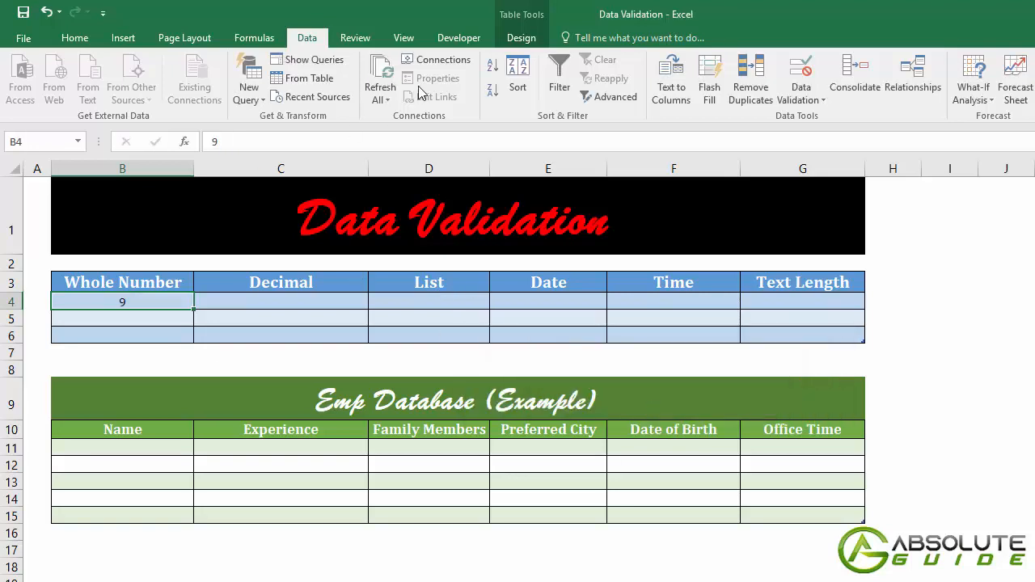
pyautogui.click(804, 71)
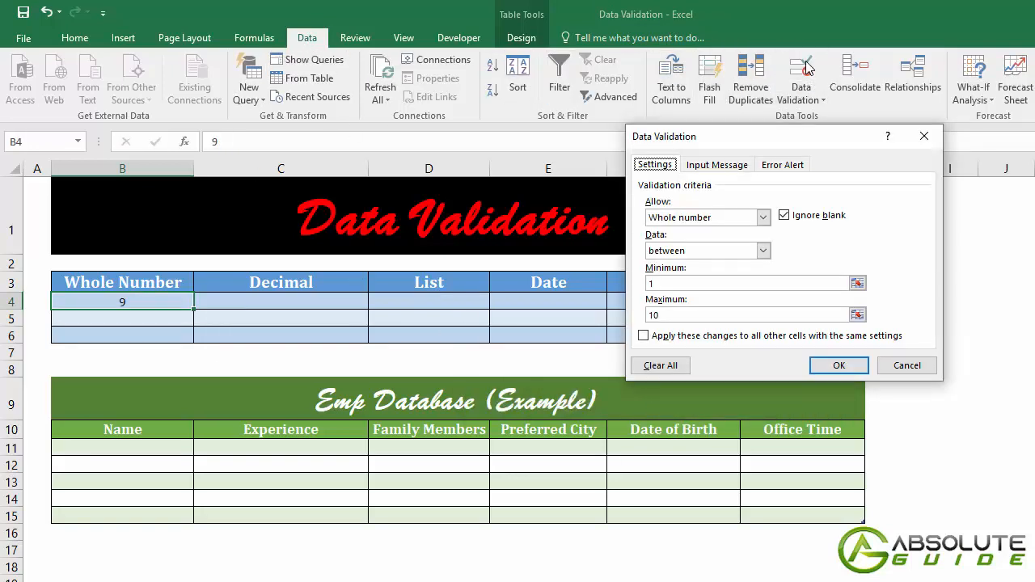
pyautogui.click(765, 219)
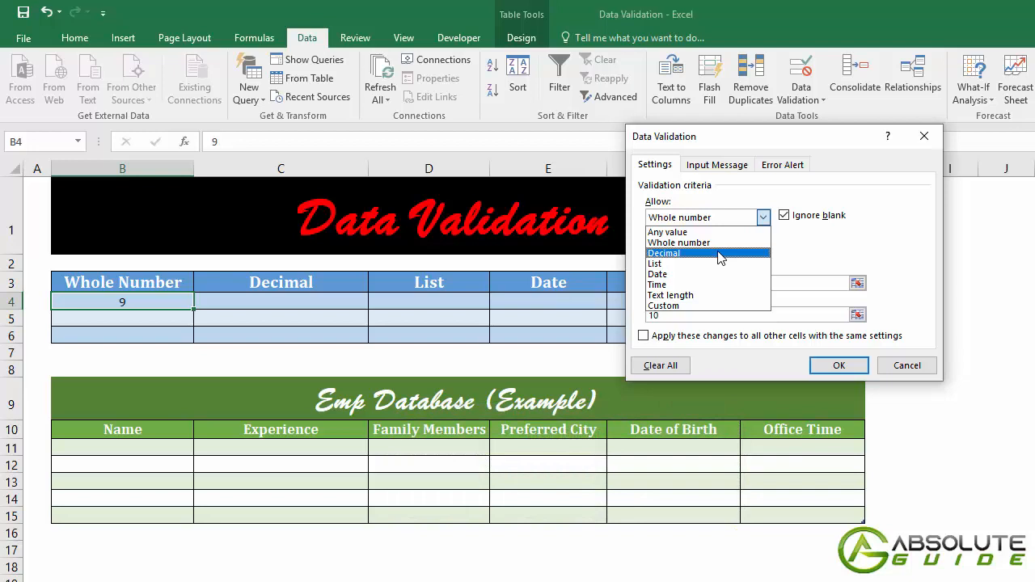
pyautogui.click(907, 365)
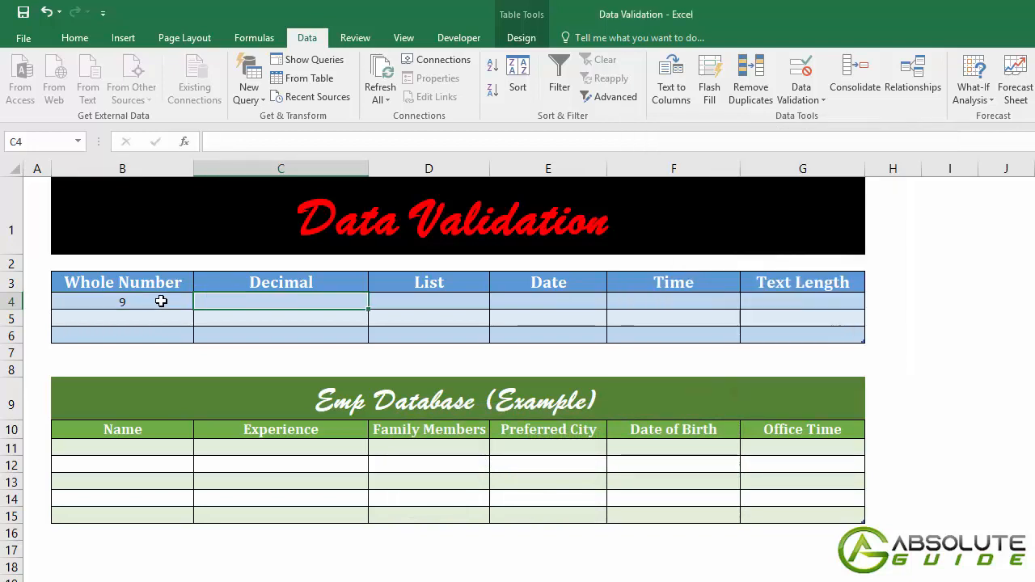
# Try to enter the decimal 9.5 in the whole-number cell B4, and cancel the entry
pyautogui.click(161, 301)
pyautogui.write('9.5')
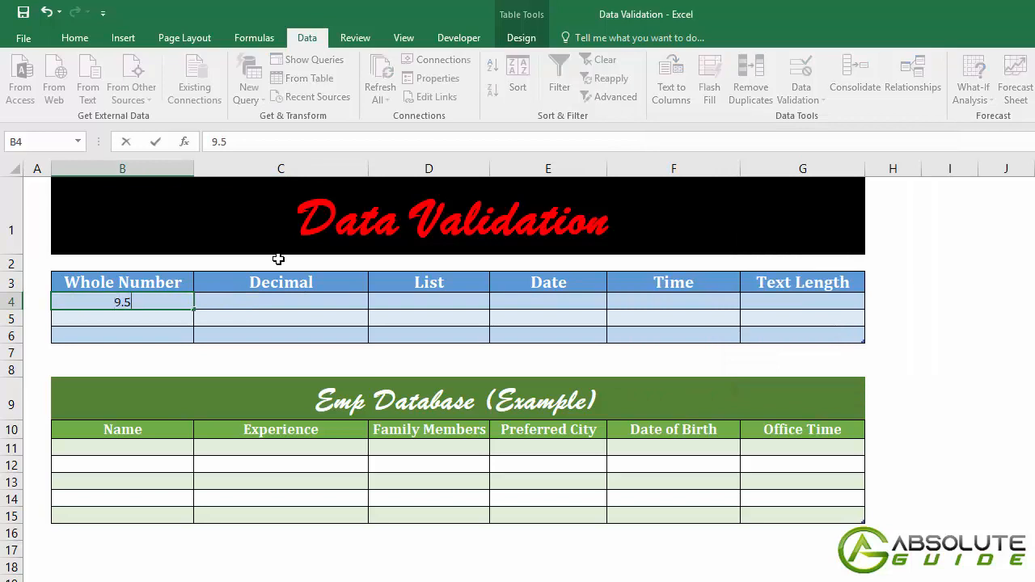
pyautogui.press('Return')
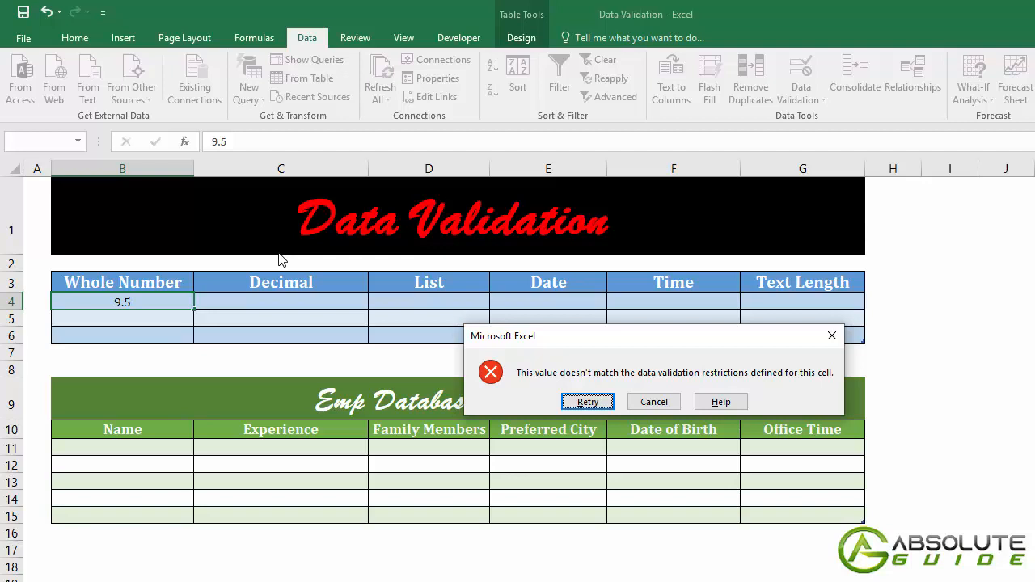
pyautogui.click(647, 401)
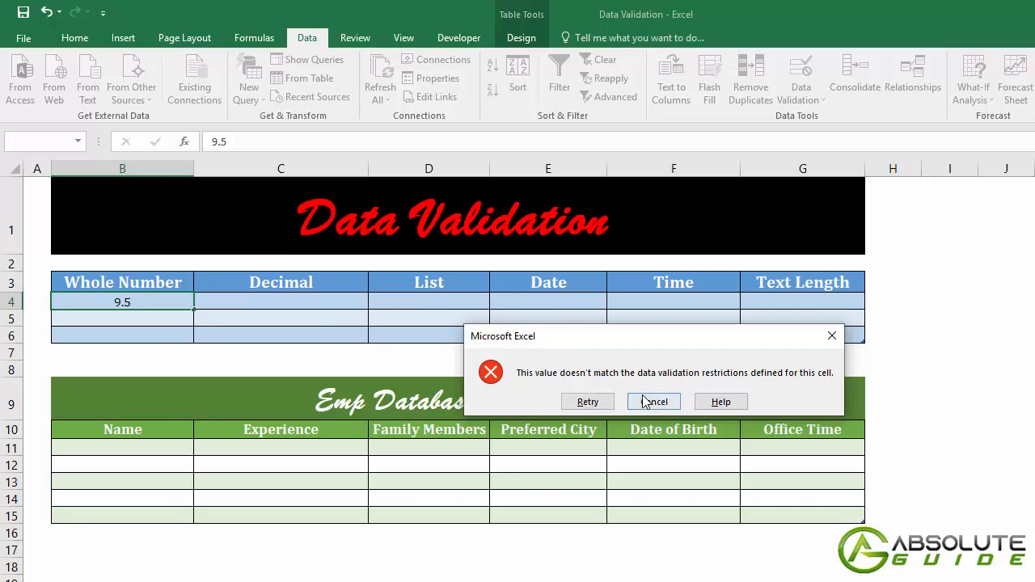
# Apply a validation rule to cell C4 that allows only decimals between 15 and 50
pyautogui.click(295, 308)
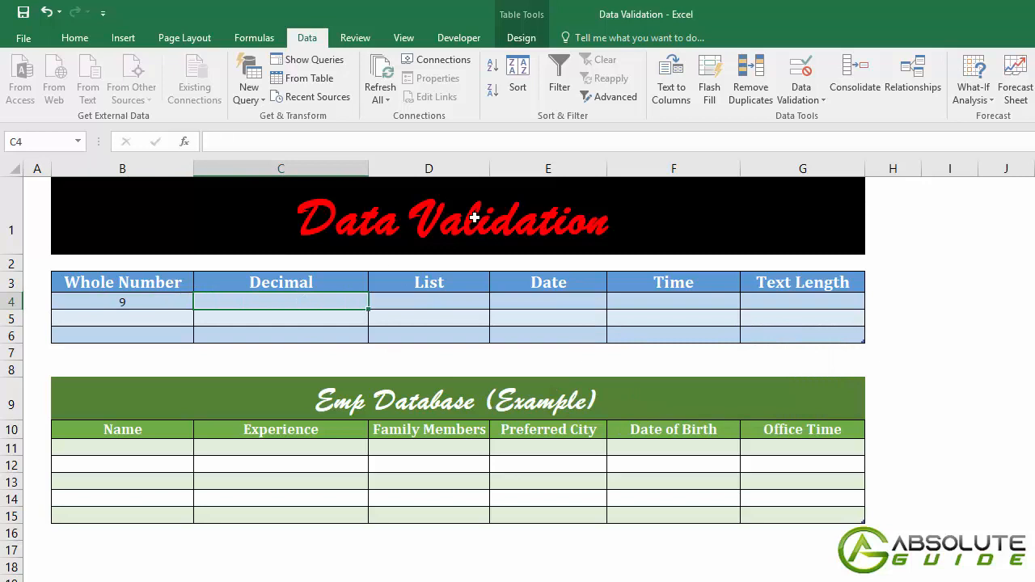
pyautogui.click(797, 76)
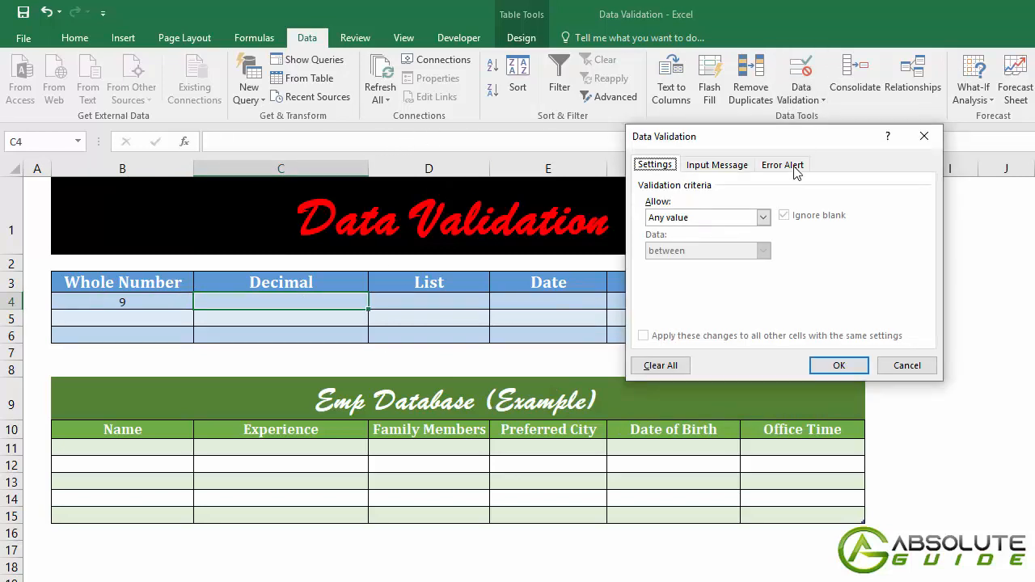
pyautogui.click(763, 217)
pyautogui.click(684, 256)
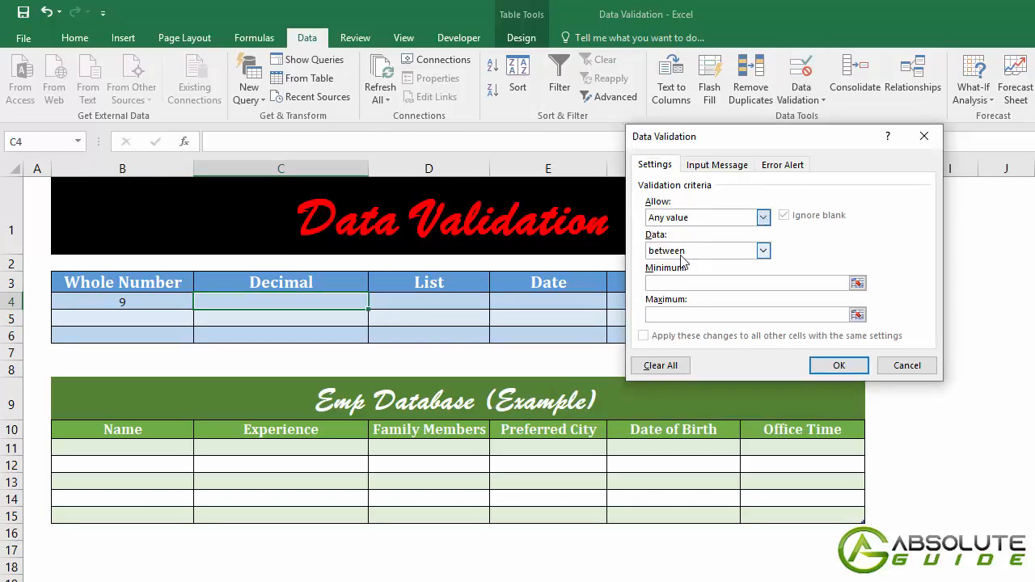
pyautogui.click(684, 284)
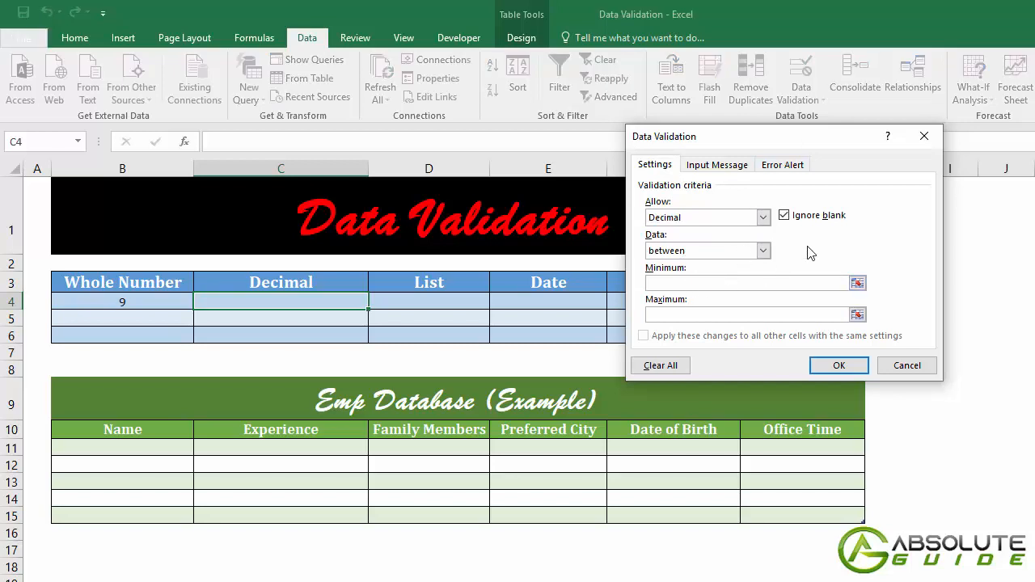
pyautogui.write('15')
pyautogui.click(737, 315)
pyautogui.write('50')
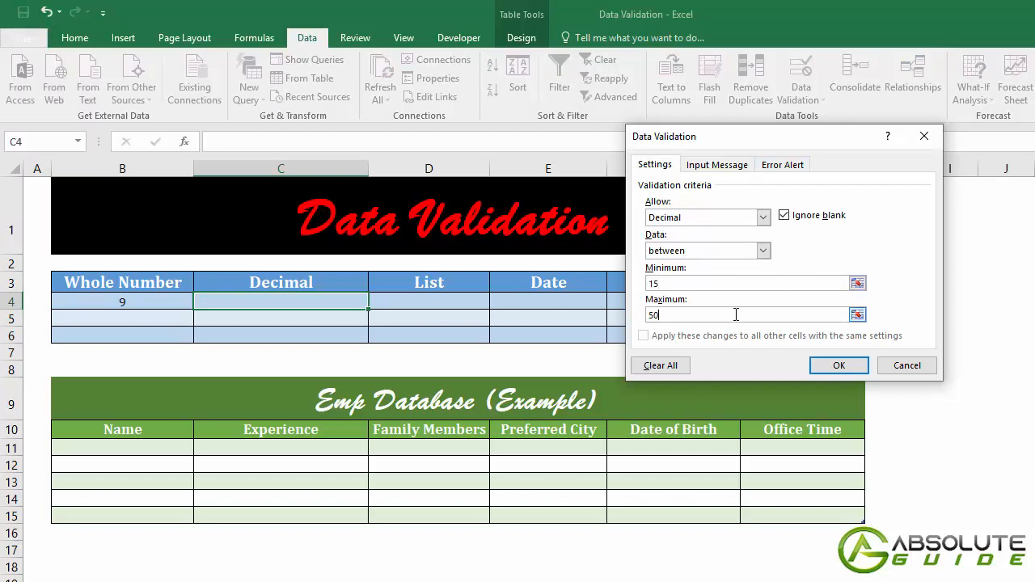
pyautogui.click(840, 366)
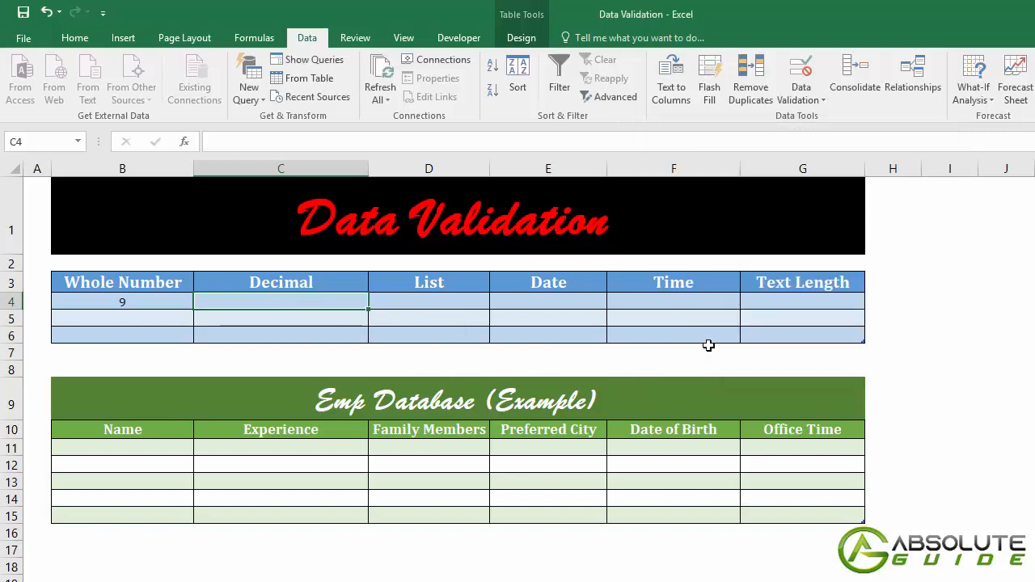
# Enter 15.7 in cell C4 under Decimal to test its validation rule
pyautogui.write('15.')
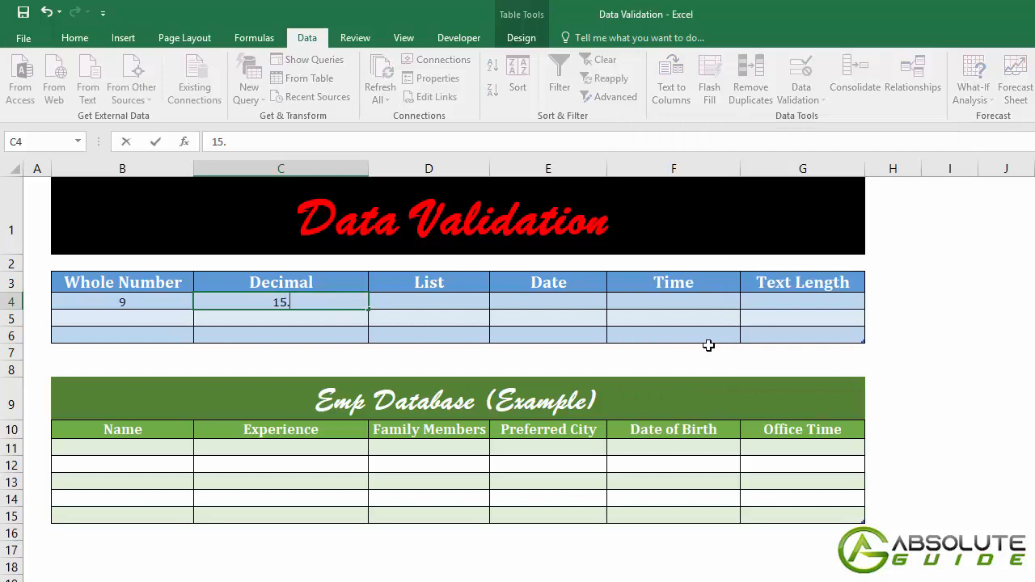
pyautogui.write('7')
pyautogui.press('Return')
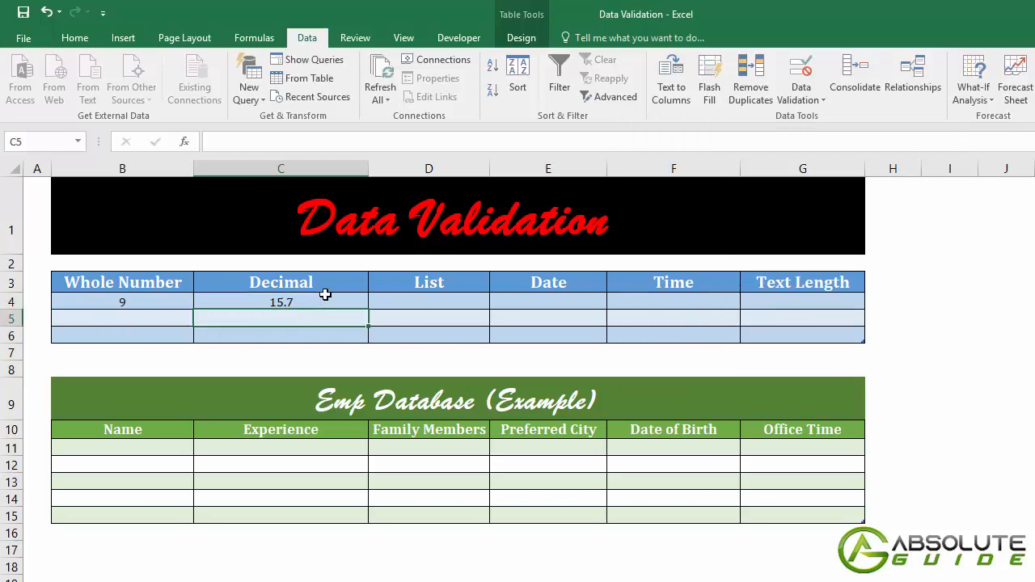
# Try to enter 5.5 in cell B4 under Whole Number, and cancel the entry
pyautogui.click(111, 298)
pyautogui.write('5.')
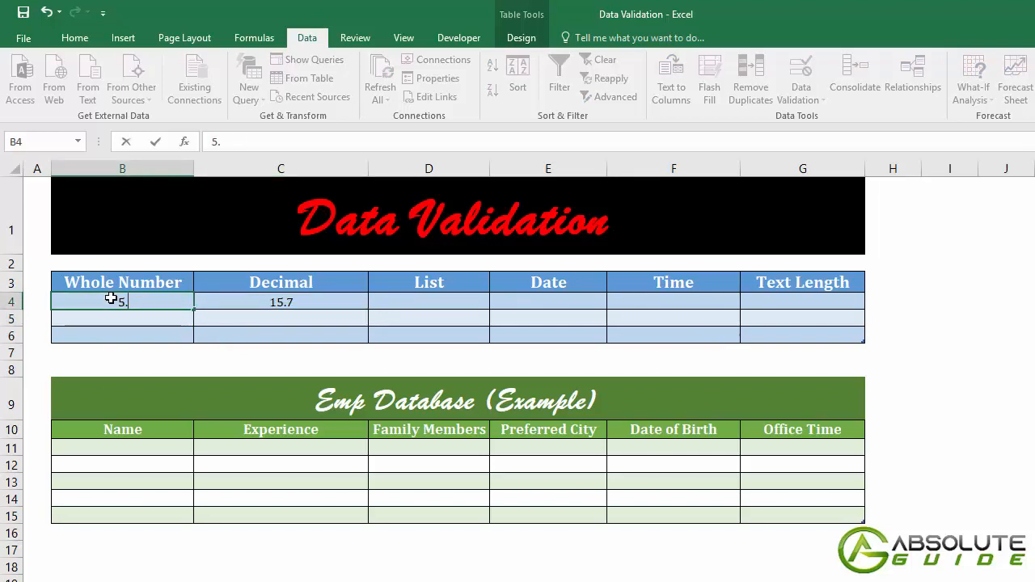
pyautogui.write('5')
pyautogui.press('Return')
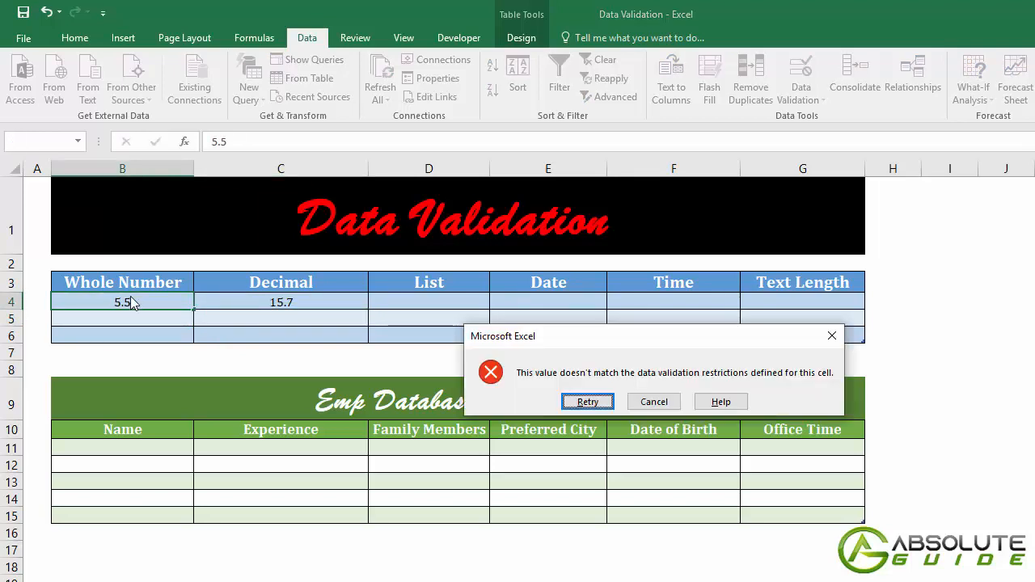
pyautogui.click(639, 404)
# Try to enter 5.5 in cell C4 under Decimal, and cancel the entry
pyautogui.click(348, 299)
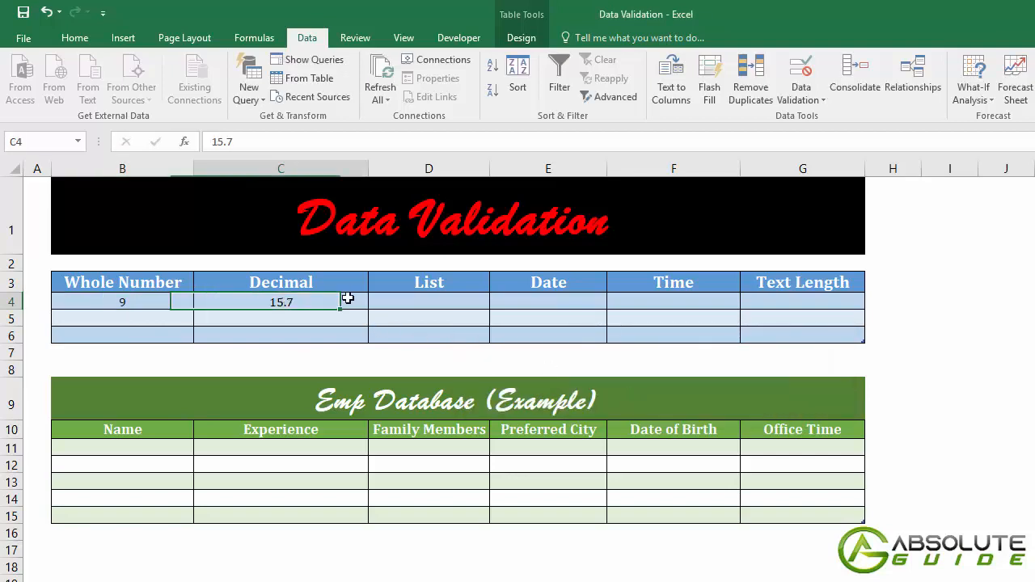
pyautogui.write('5.5')
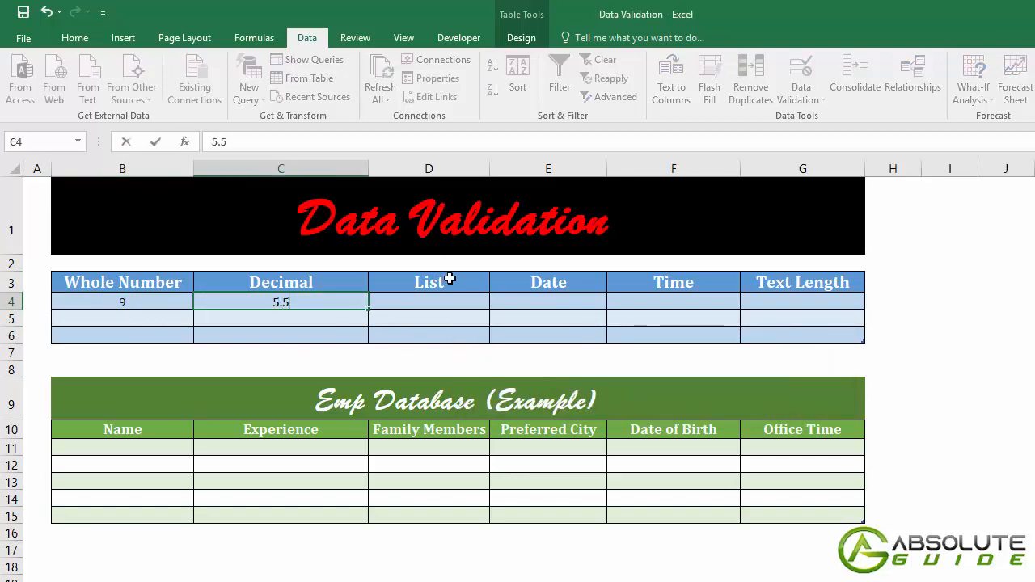
pyautogui.press('Return')
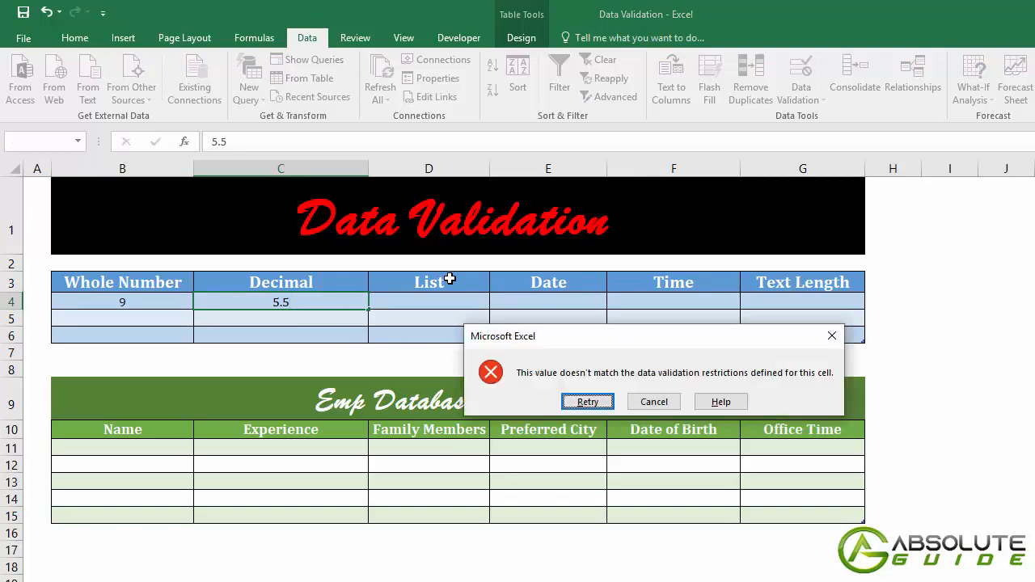
pyautogui.press('Escape')
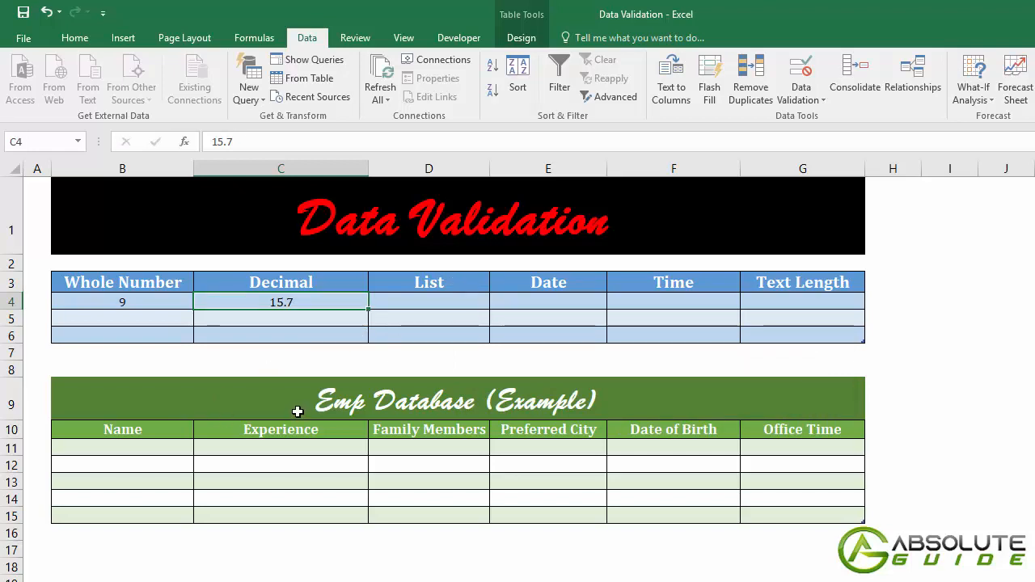
# Apply a validation rule to cell C11 under Experience that allows only decimals greater than or equal to 3
pyautogui.click(283, 446)
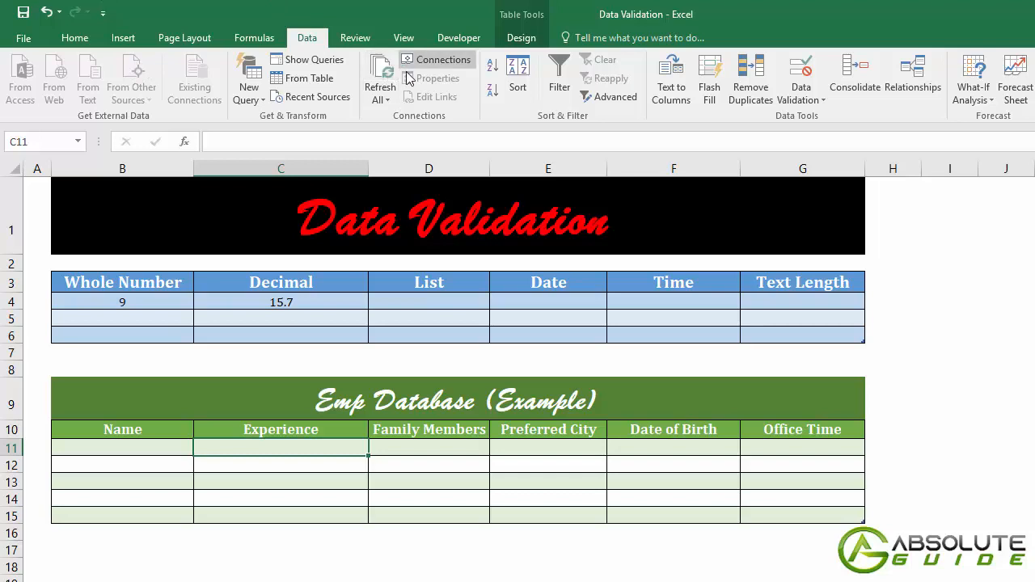
pyautogui.click(801, 72)
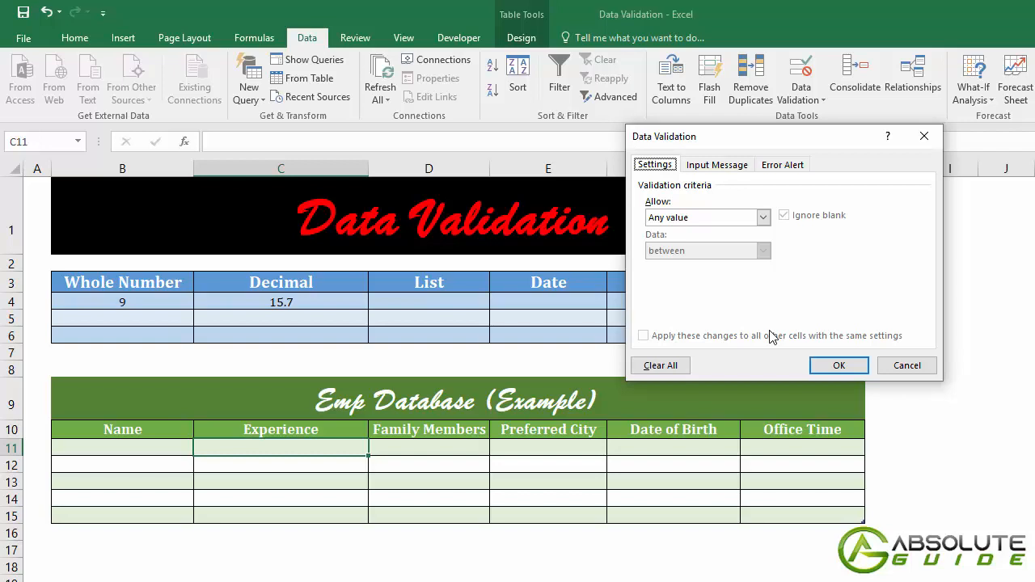
pyautogui.click(763, 217)
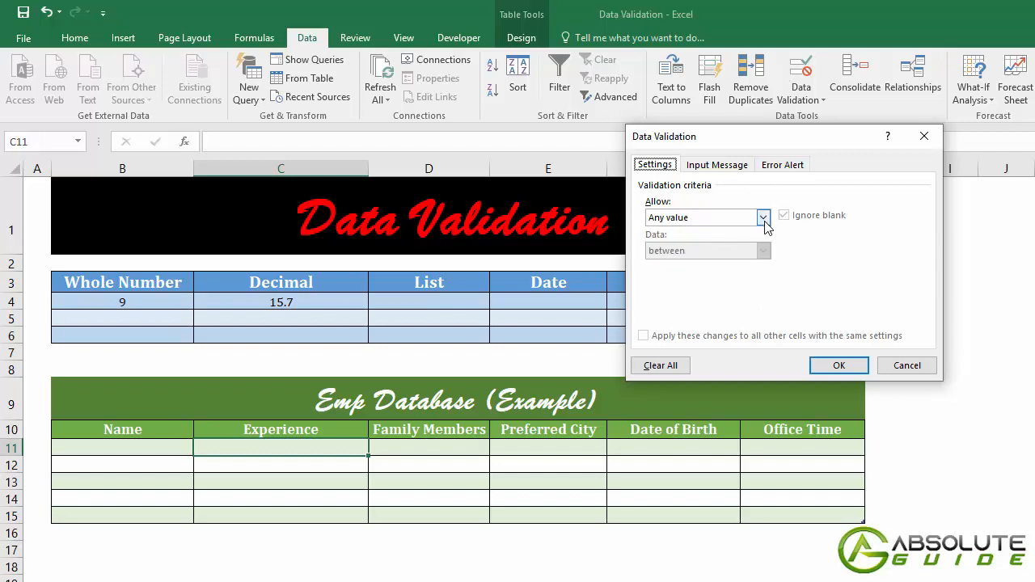
pyautogui.click(764, 219)
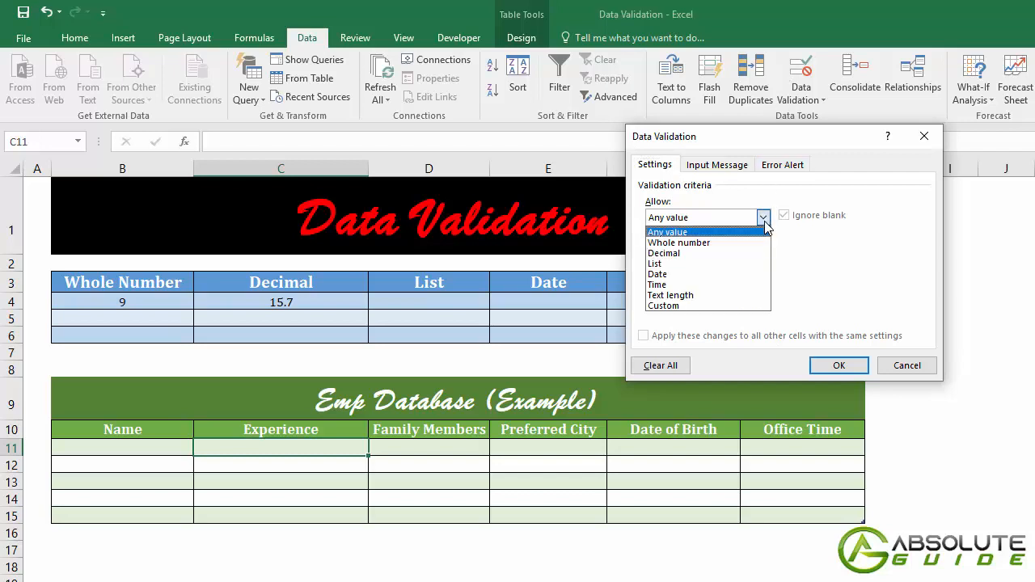
pyautogui.click(722, 253)
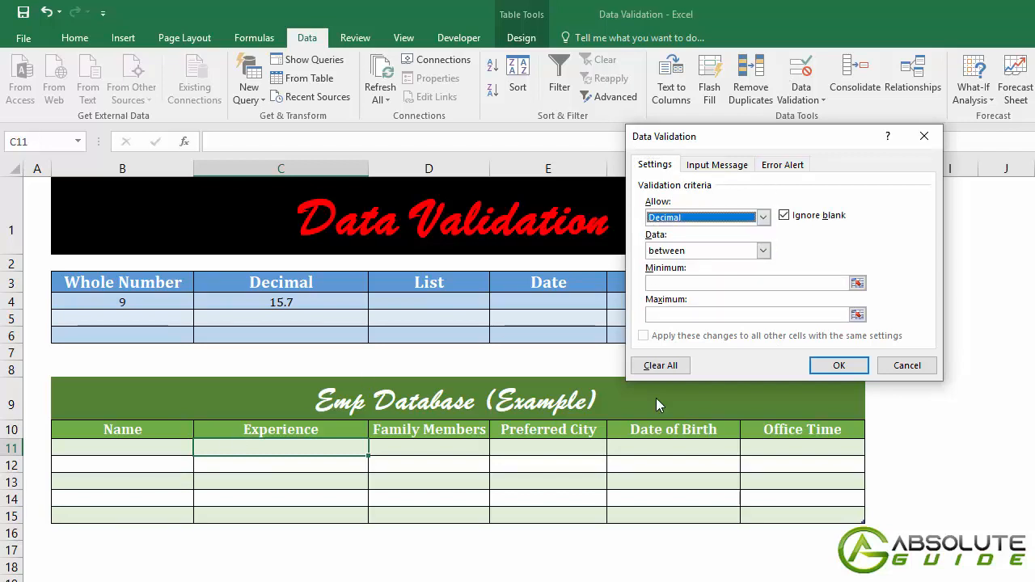
pyautogui.click(762, 250)
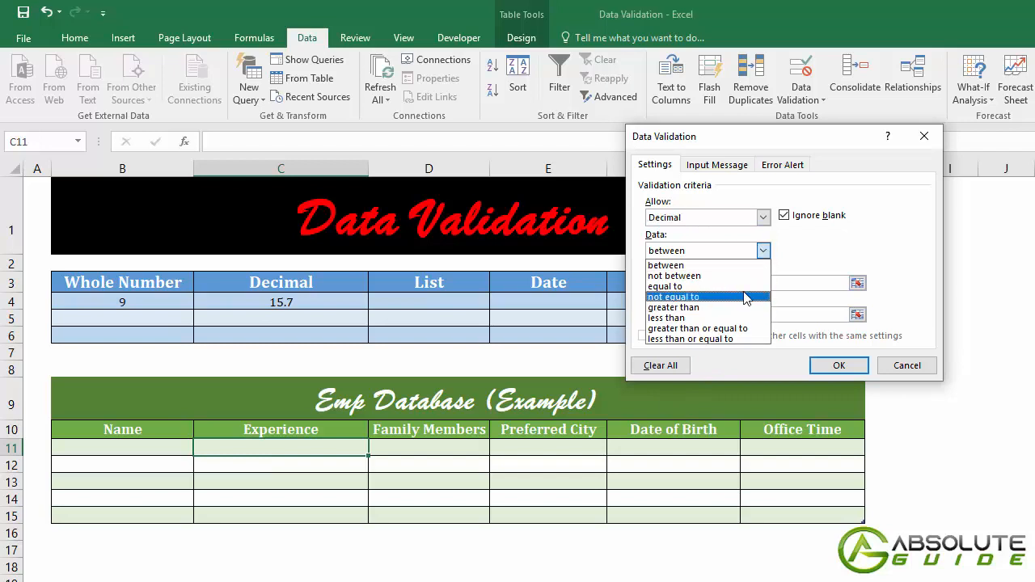
pyautogui.click(757, 330)
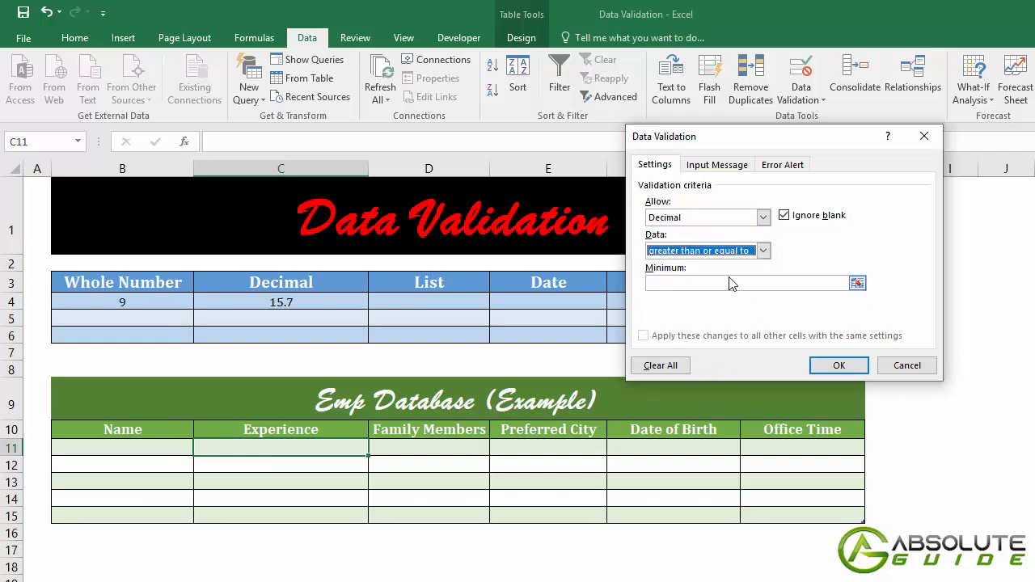
pyautogui.click(739, 281)
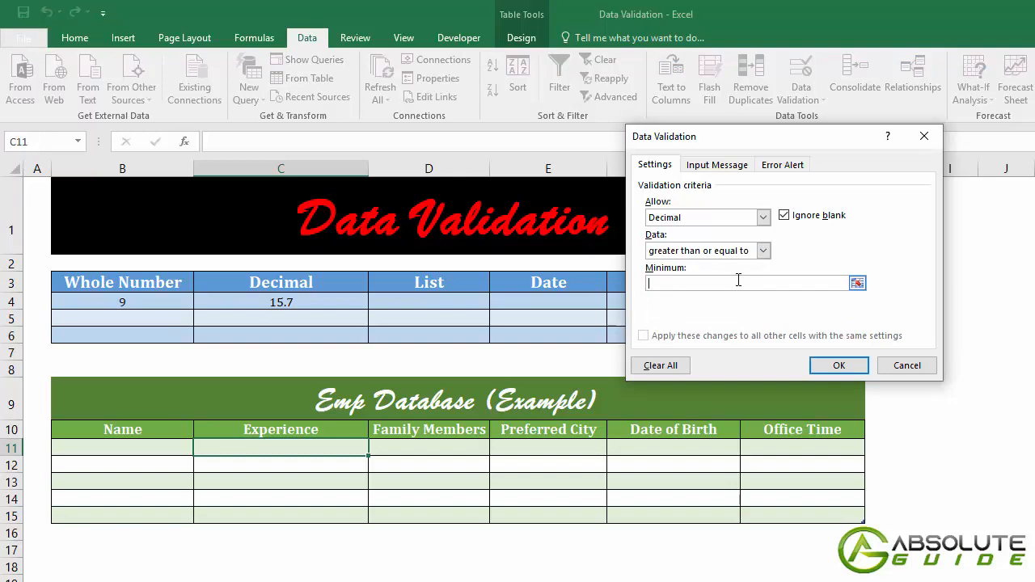
pyautogui.write('3')
pyautogui.click(850, 368)
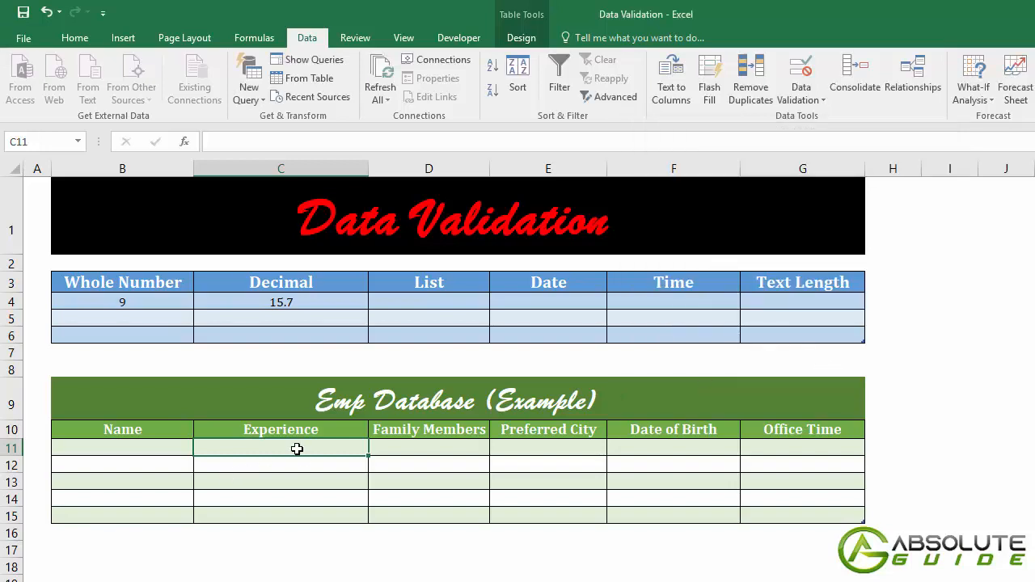
# Test the rule in cell C11 under Experience by entering 3, 7 and finally 3.5
pyautogui.write('3')
pyautogui.press('Return')
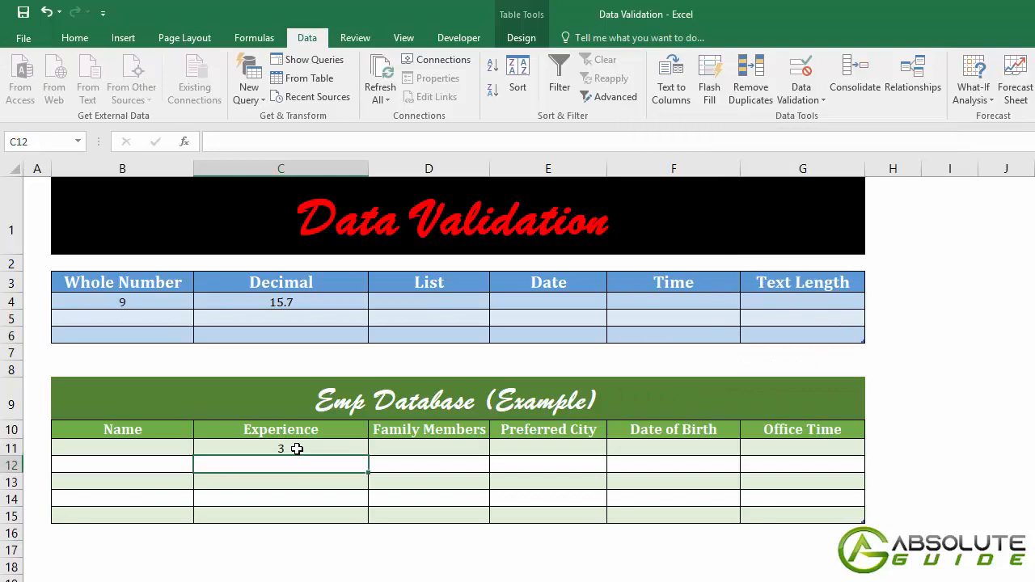
pyautogui.click(297, 449)
pyautogui.write('7')
pyautogui.press('Return')
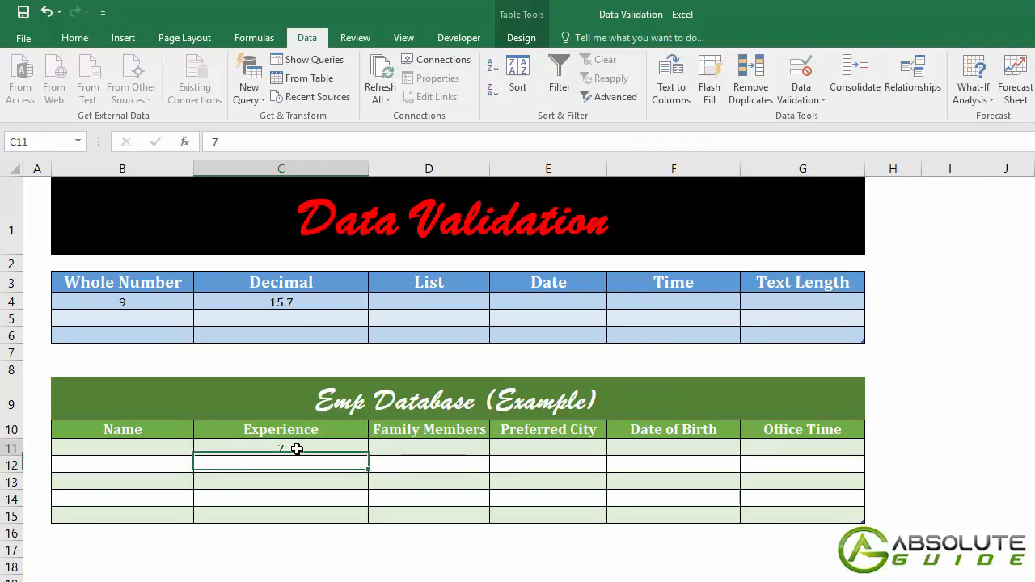
pyautogui.click(297, 449)
pyautogui.write('3.5')
pyautogui.press('Return')
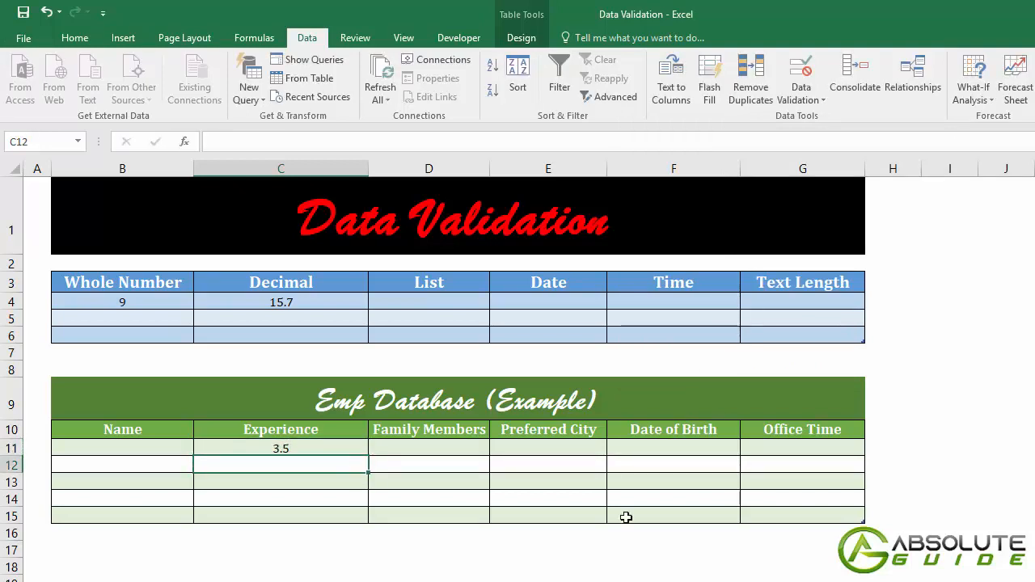
pyautogui.press('Up')
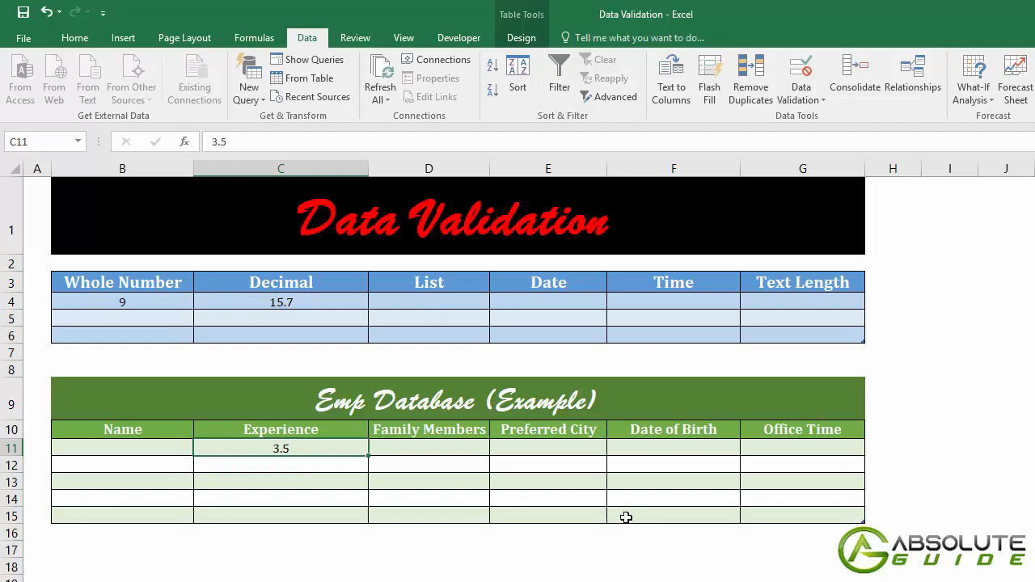
# Apply a validation rule to cell D11 under Family Members that allows only whole numbers between 1 and 10
pyautogui.click(411, 447)
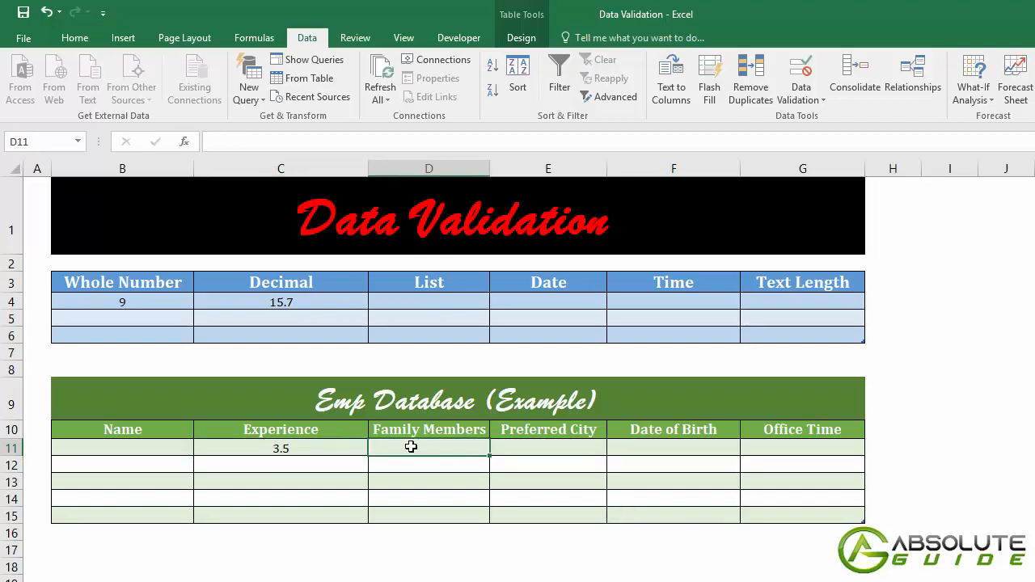
pyautogui.click(801, 91)
pyautogui.click(762, 218)
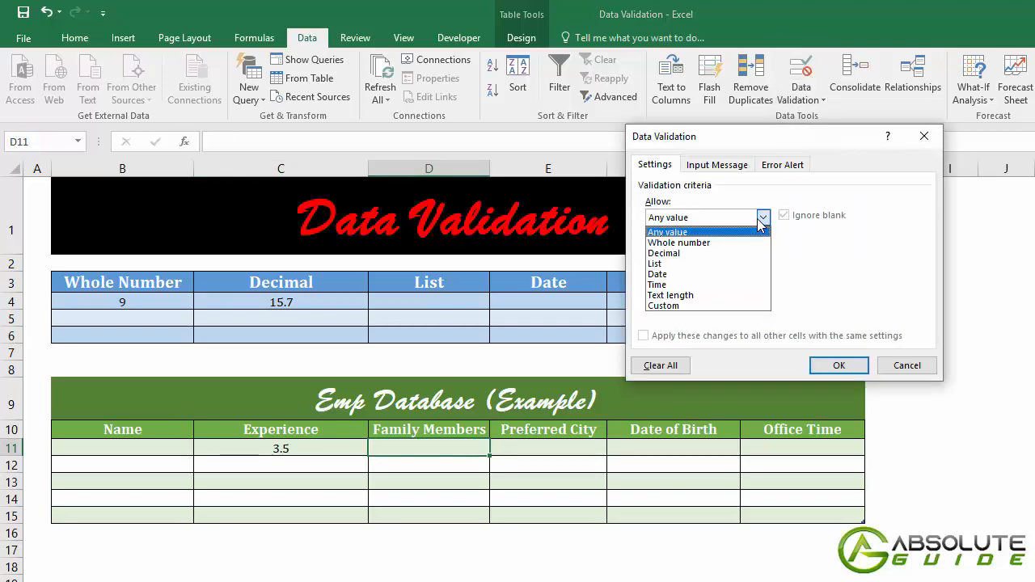
pyautogui.click(711, 243)
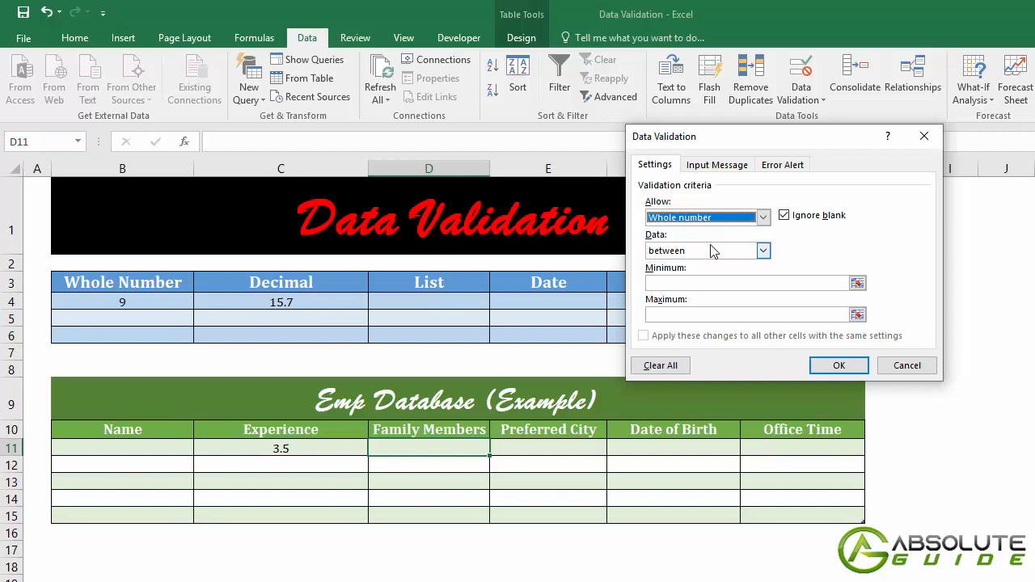
pyautogui.click(714, 252)
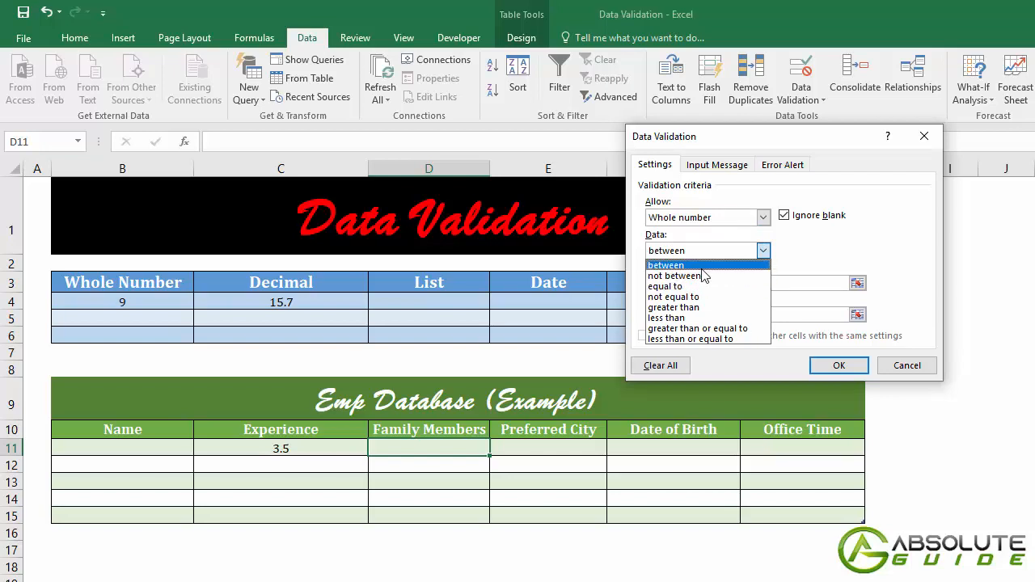
pyautogui.click(702, 267)
pyautogui.click(686, 285)
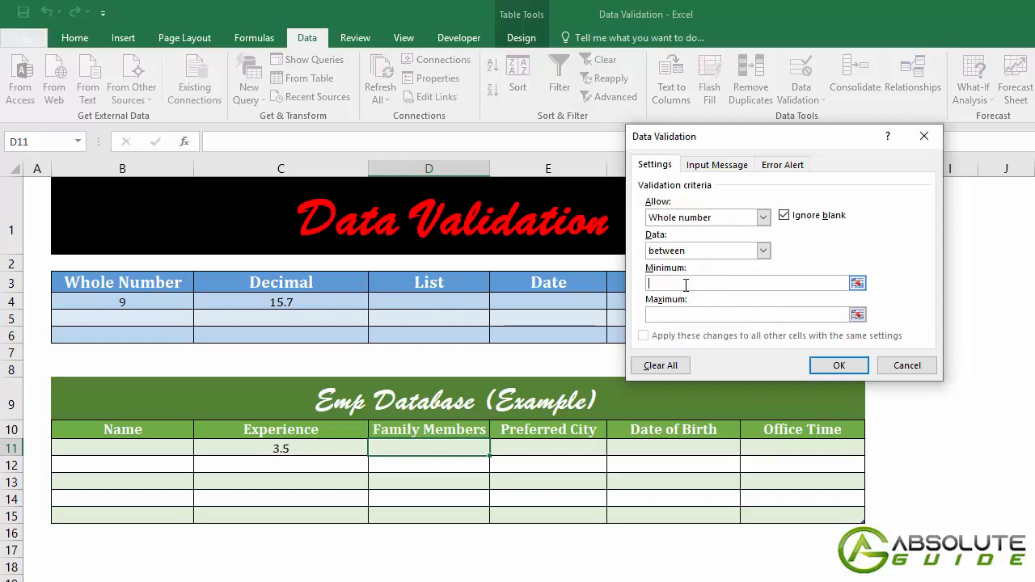
pyautogui.write('1')
pyautogui.click(696, 314)
pyautogui.write('10')
pyautogui.click(833, 365)
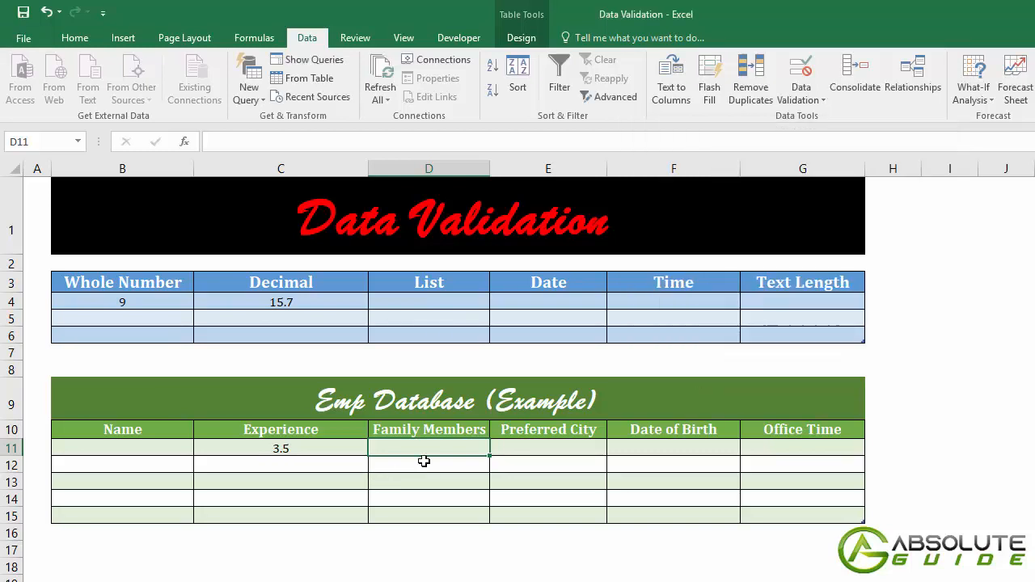
# Enter 6 in cell D11 under Family Members, and try to replace it with 5.5 before cancelling that entry
pyautogui.write('6')
pyautogui.press('Return')
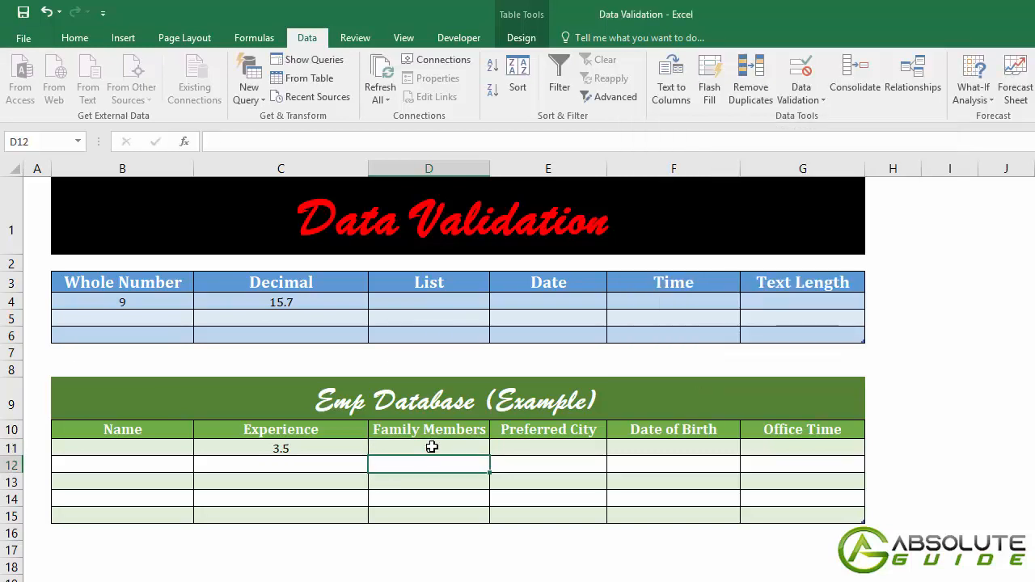
pyautogui.press('Up')
pyautogui.write('5.5')
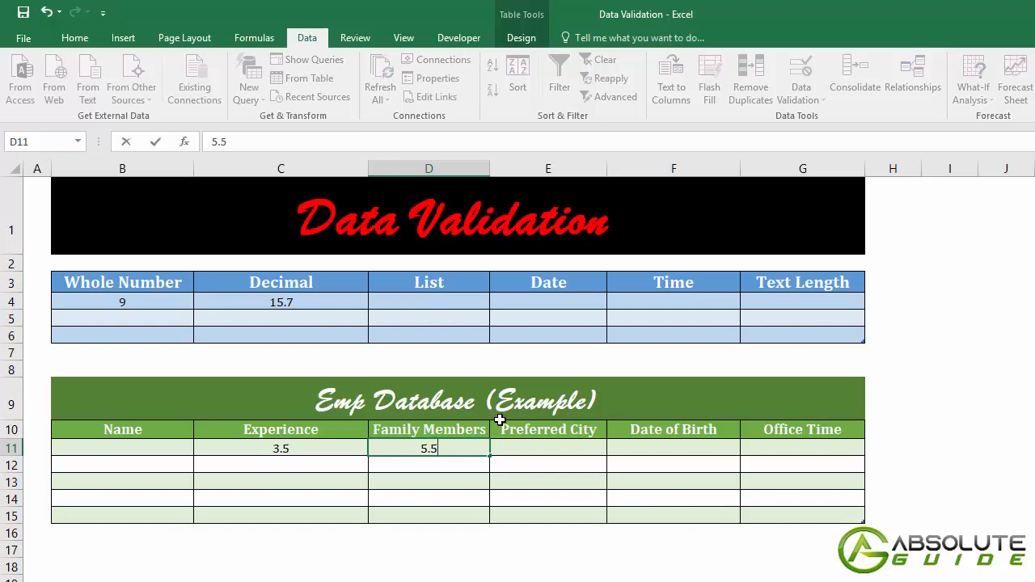
pyautogui.press('Return')
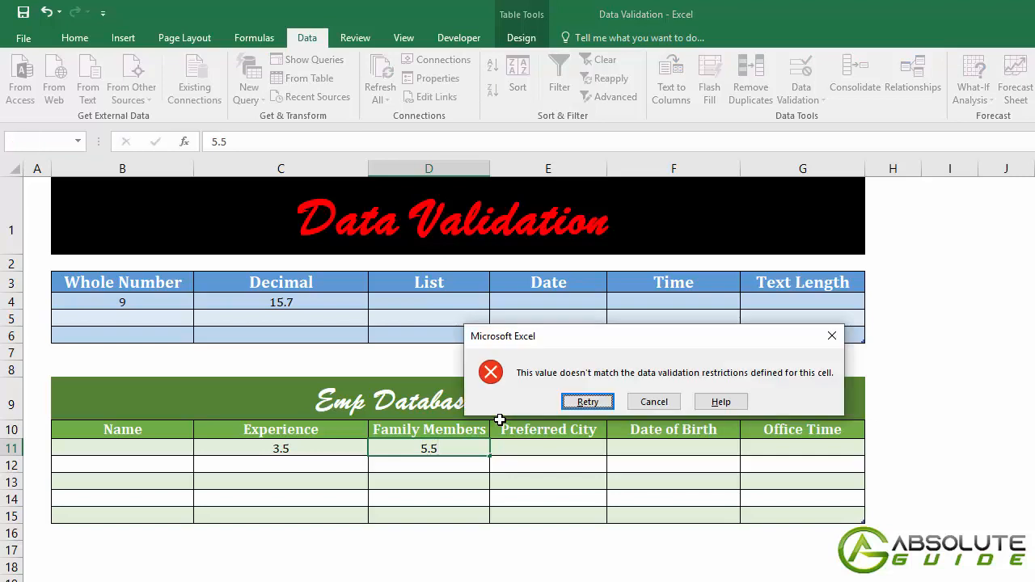
pyautogui.click(654, 402)
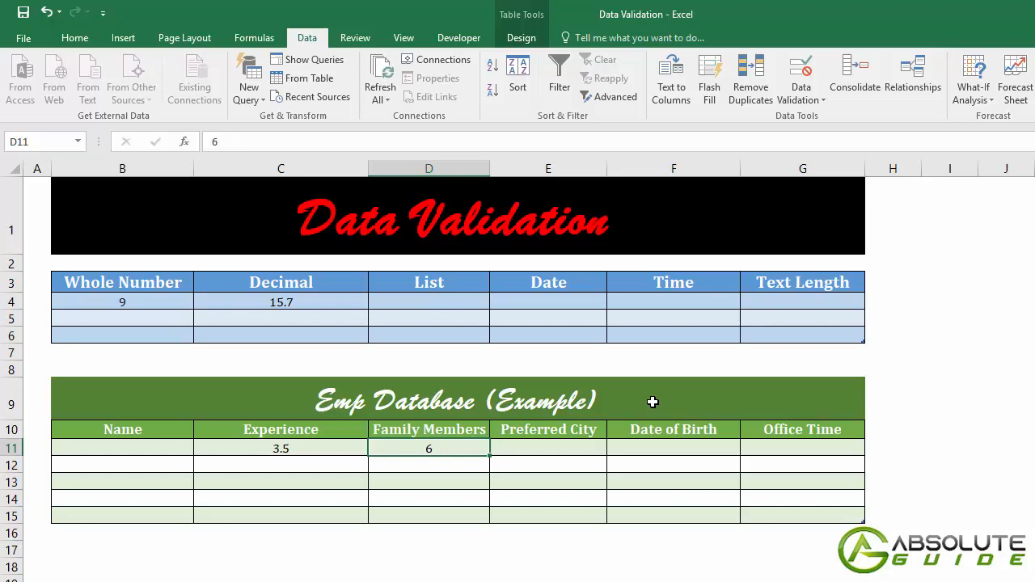
# Apply a list validation rule with an in-cell dropdown to cell D4, using the source items Mr. and Mrs
pyautogui.click(415, 299)
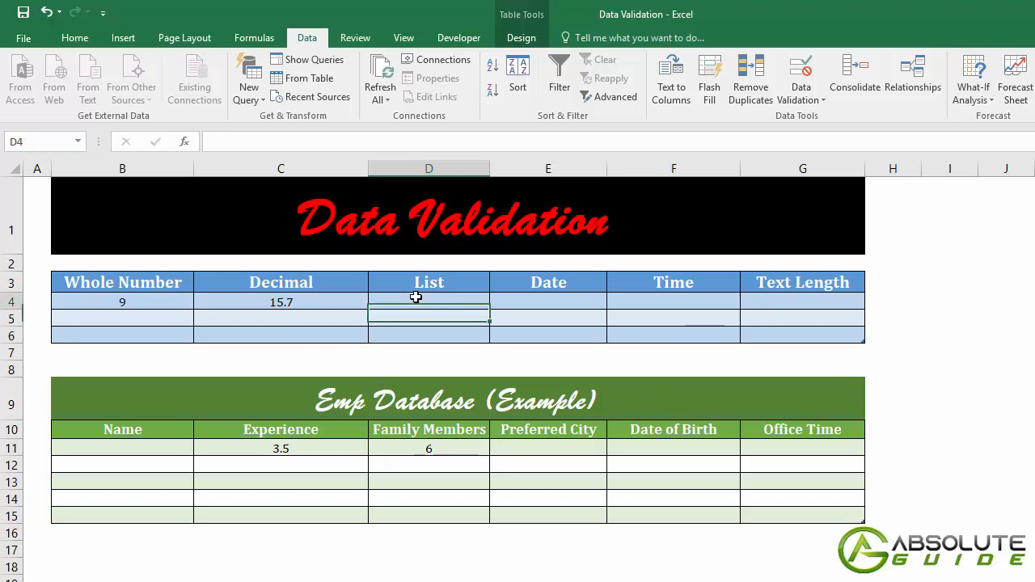
pyautogui.click(801, 81)
pyautogui.click(763, 218)
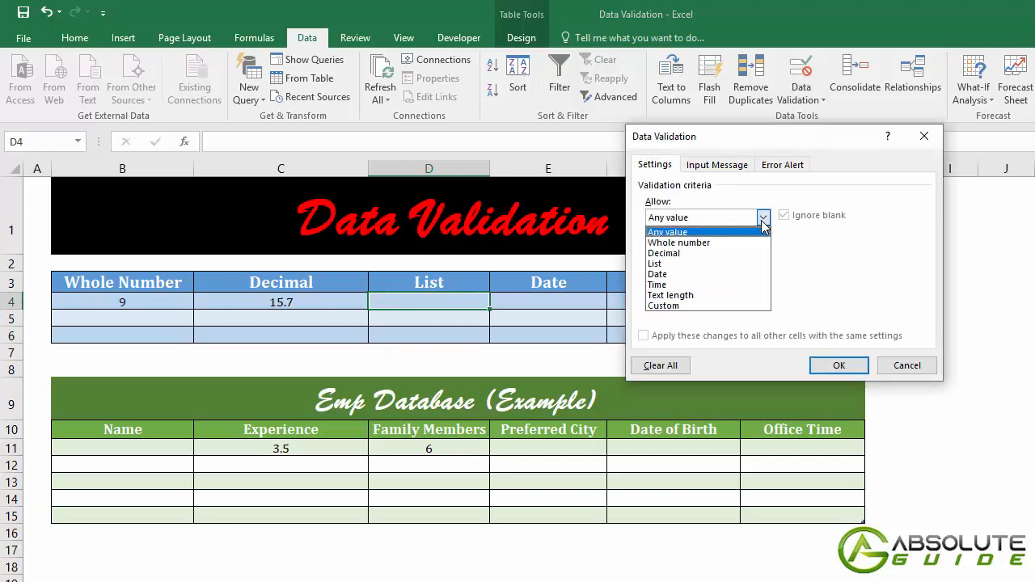
pyautogui.click(697, 264)
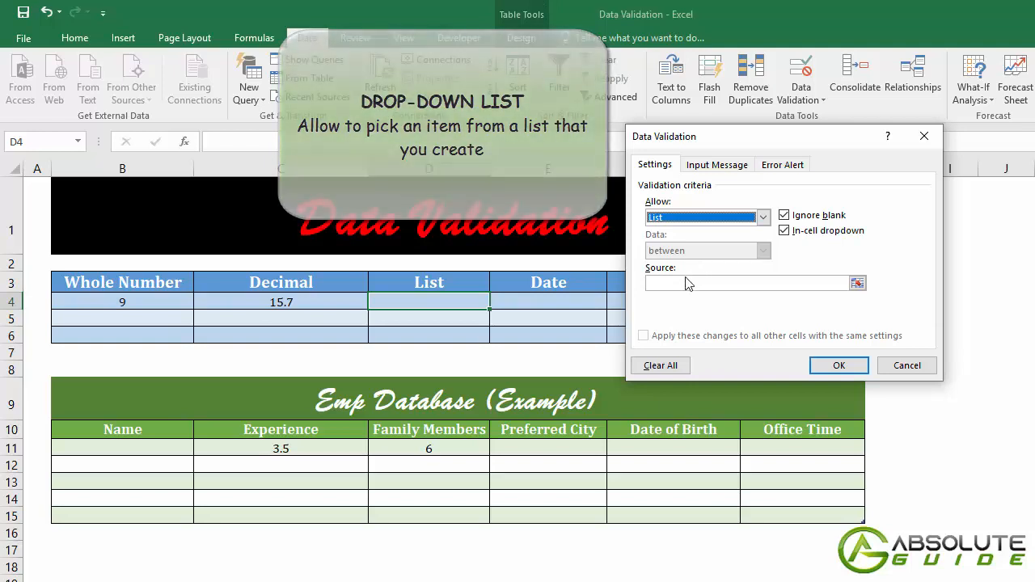
pyautogui.click(696, 282)
pyautogui.write('Mr')
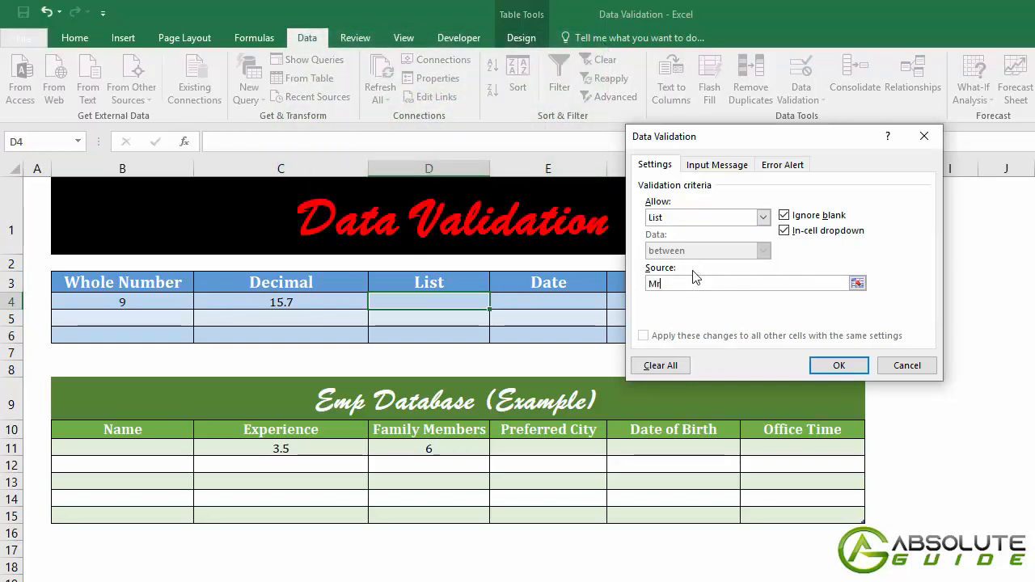
pyautogui.write('.,Mrs.')
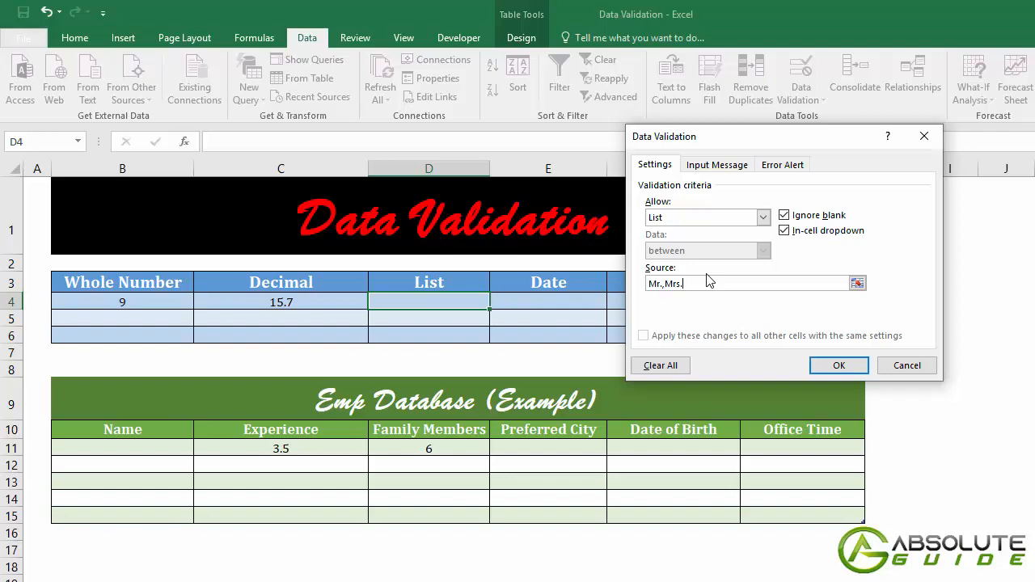
pyautogui.click(840, 365)
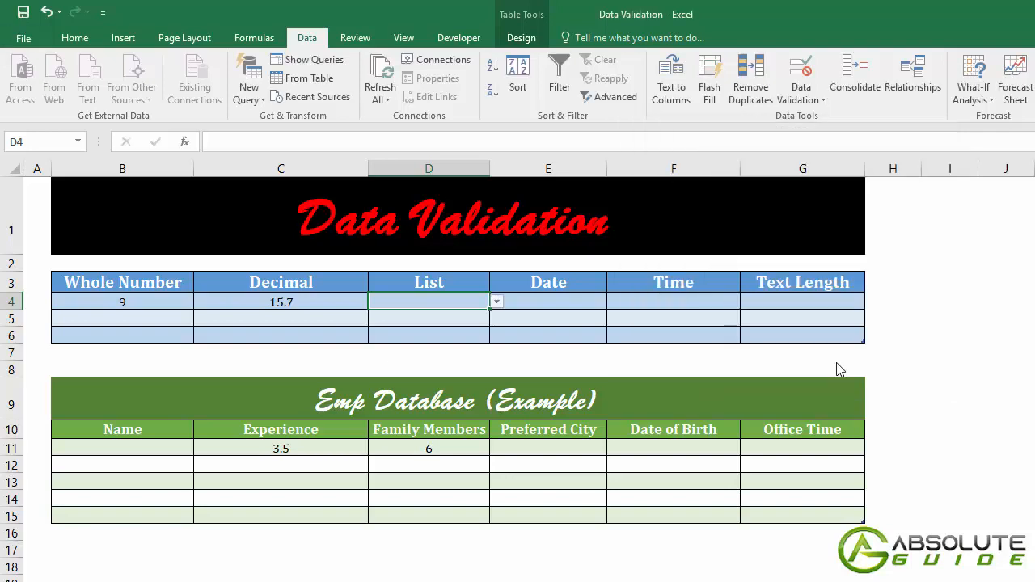
# Test the dropdown in cell D4 under List by choosing Mr. and finally Mrs
pyautogui.click(496, 301)
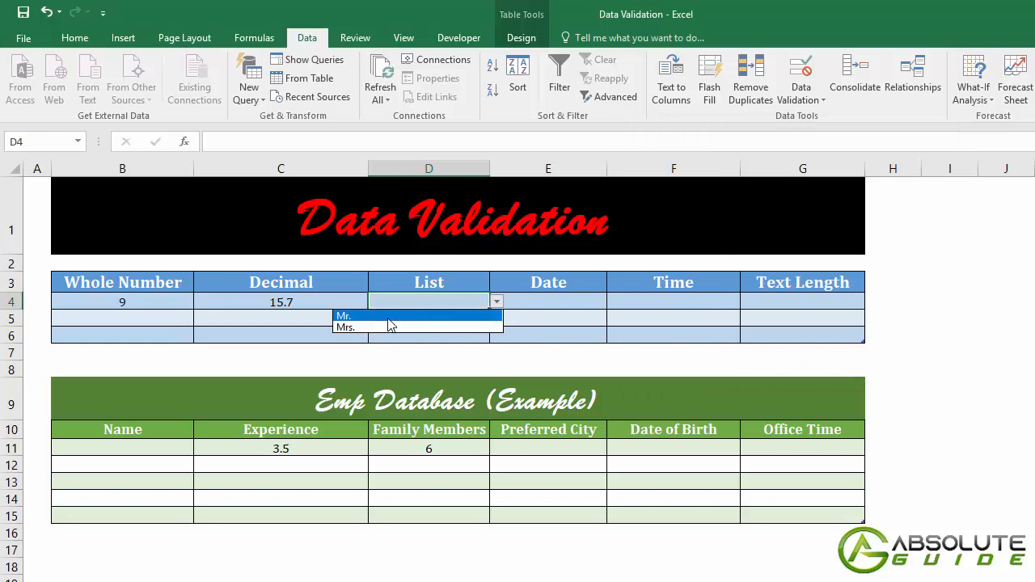
pyautogui.click(389, 317)
pyautogui.click(493, 306)
pyautogui.click(395, 327)
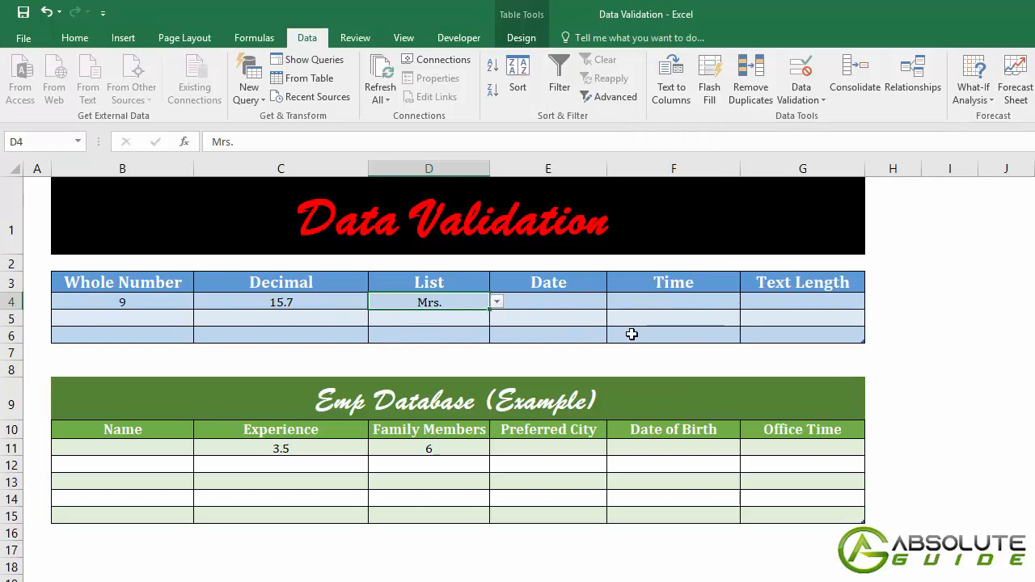
# Try to enter Hi in cell D4 under List to test its rule, and cancel the entry
pyautogui.write('Hi')
pyautogui.press('Return')
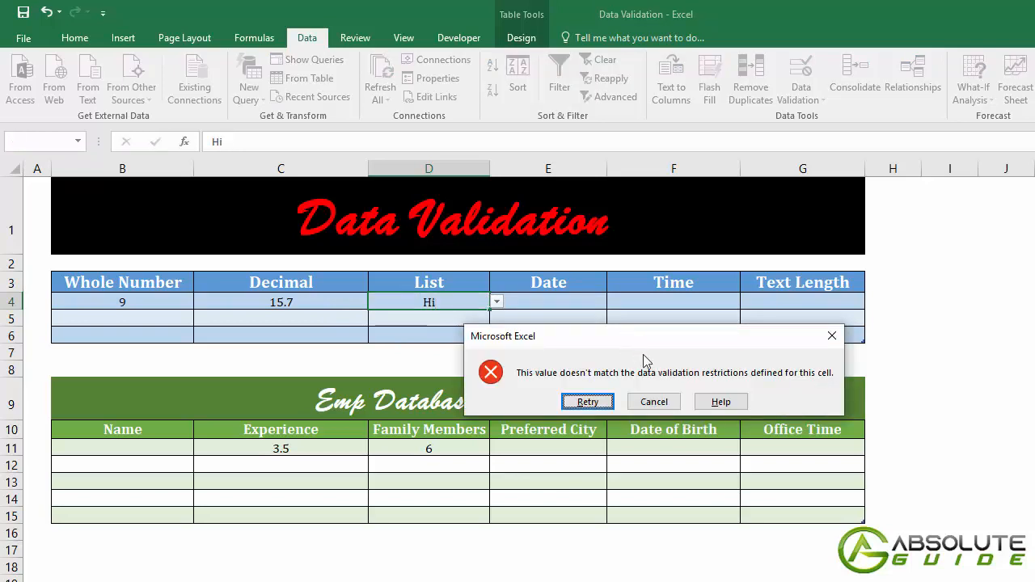
pyautogui.click(655, 401)
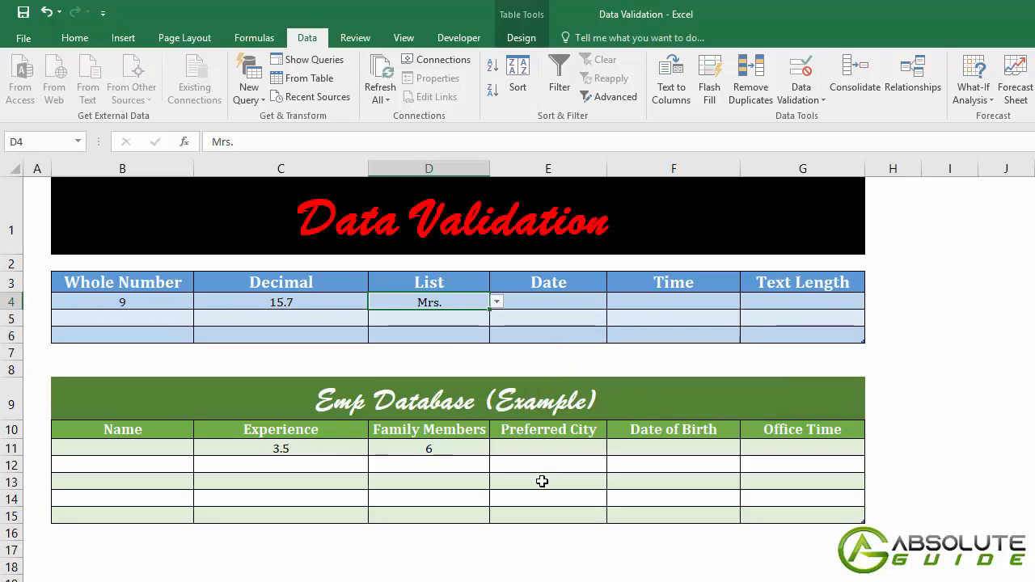
# Apply a list validation rule to cell E11 under Preferred City, using range B3:B21 of the List of Cities sheet as the source
pyautogui.click(576, 445)
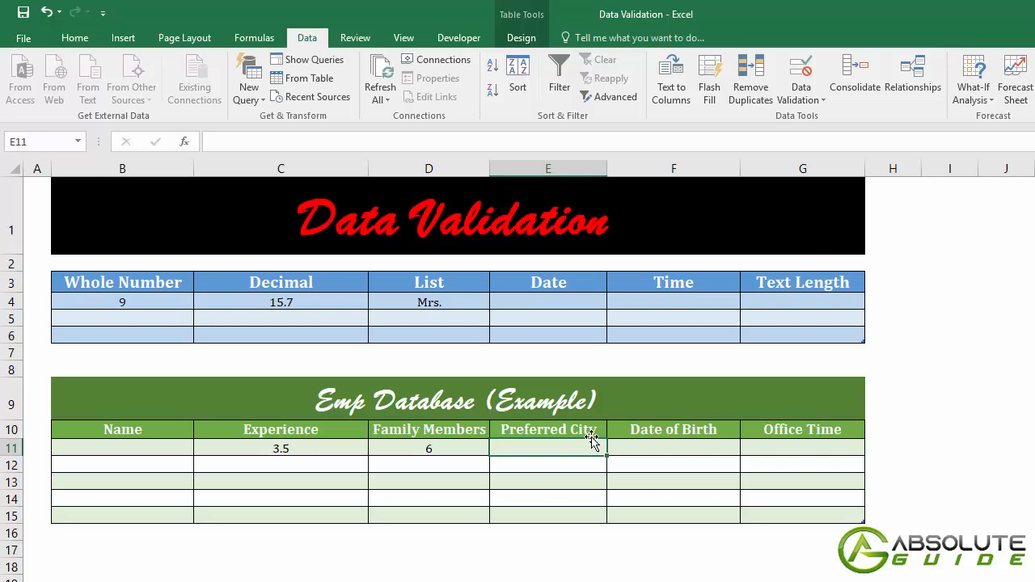
pyautogui.click(801, 71)
pyautogui.click(763, 218)
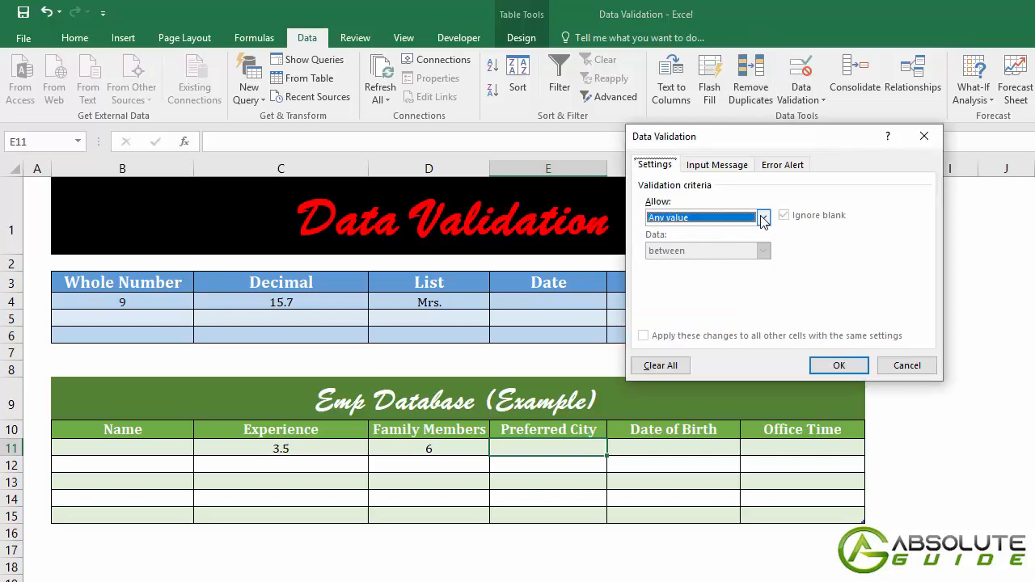
pyautogui.click(735, 261)
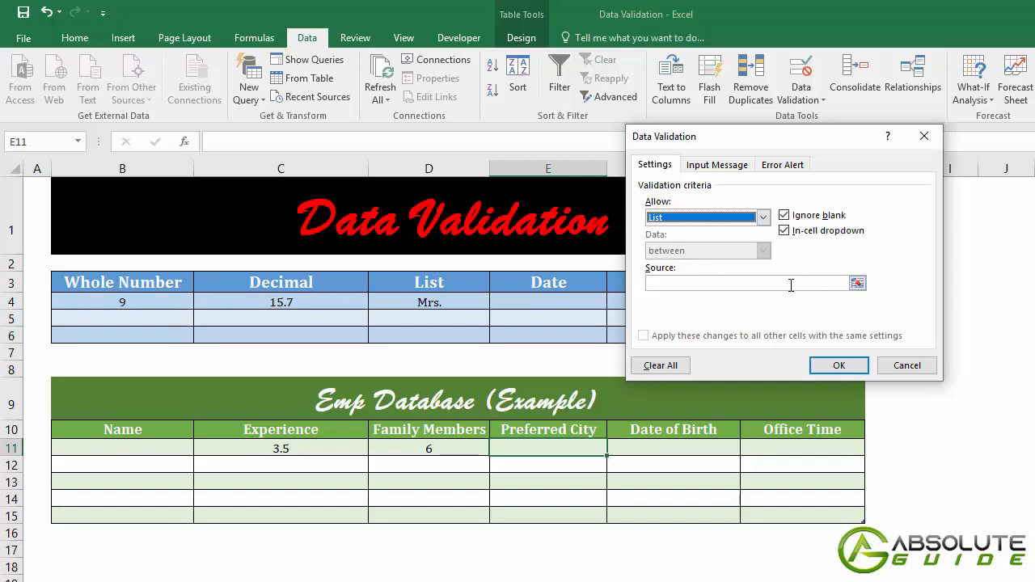
pyautogui.click(791, 284)
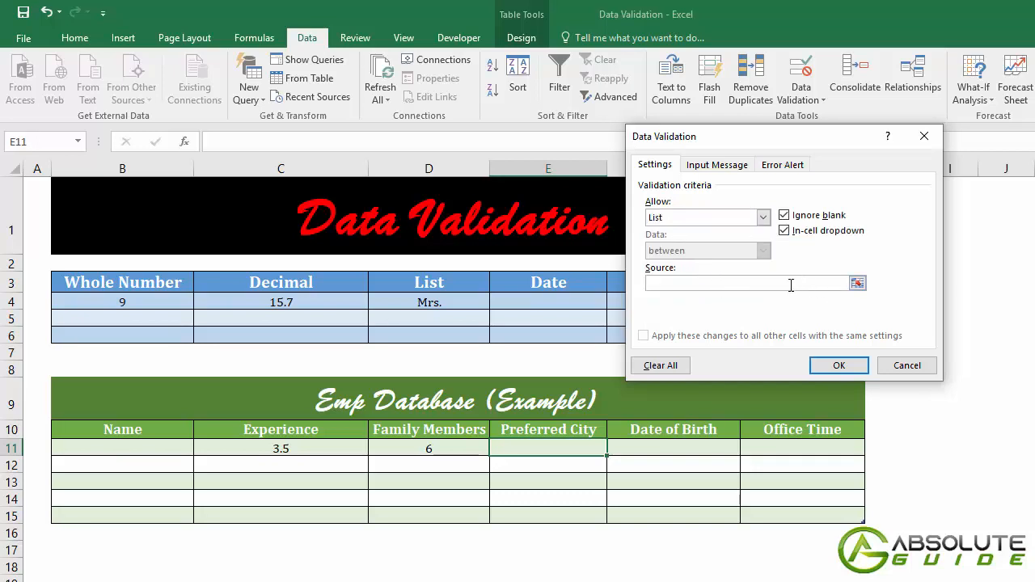
pyautogui.click(856, 284)
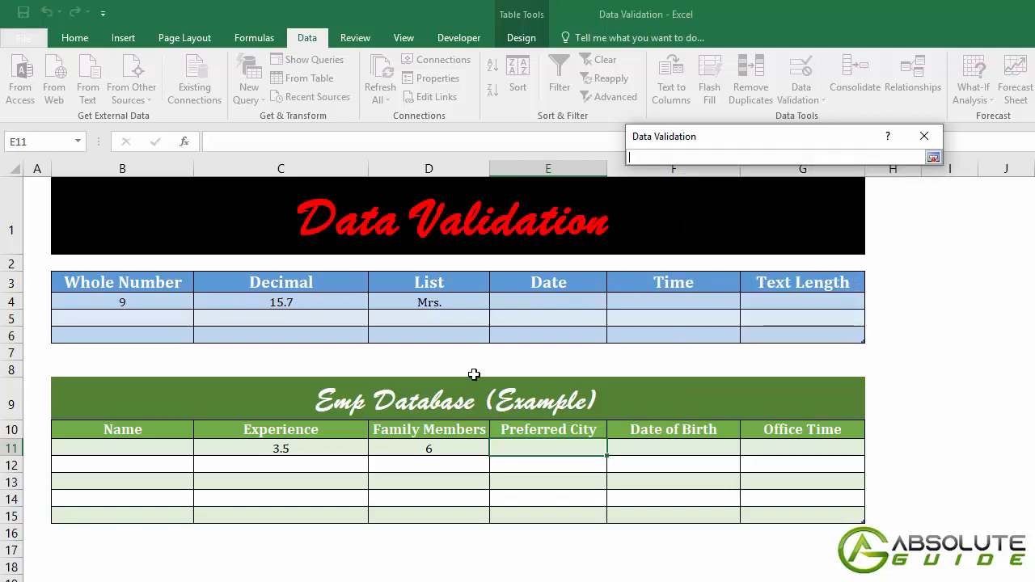
pyautogui.hotkey('ctrl', 'pagedown')
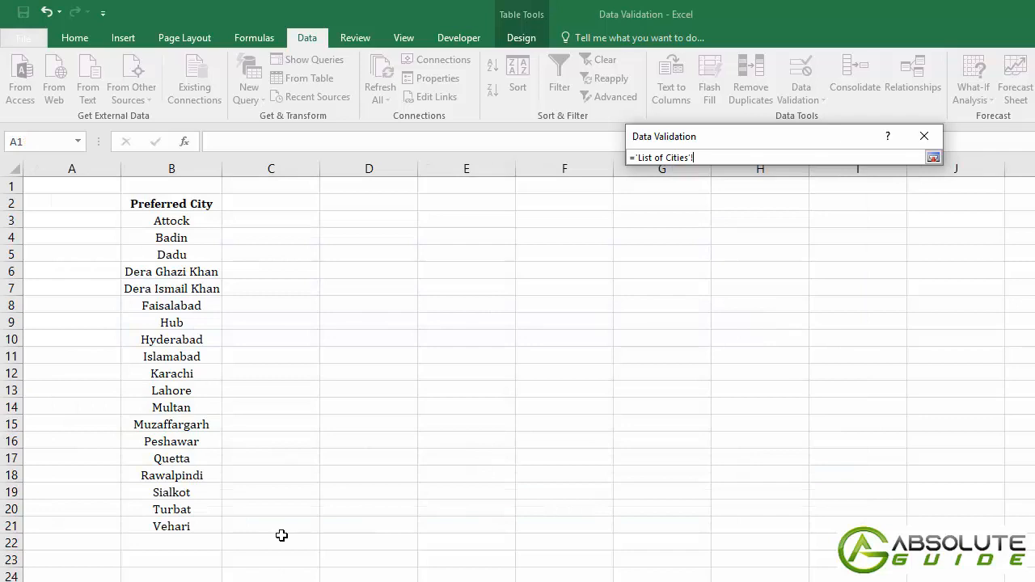
pyautogui.click(172, 221)
pyautogui.moveTo(177, 256); pyautogui.dragTo(173, 527)
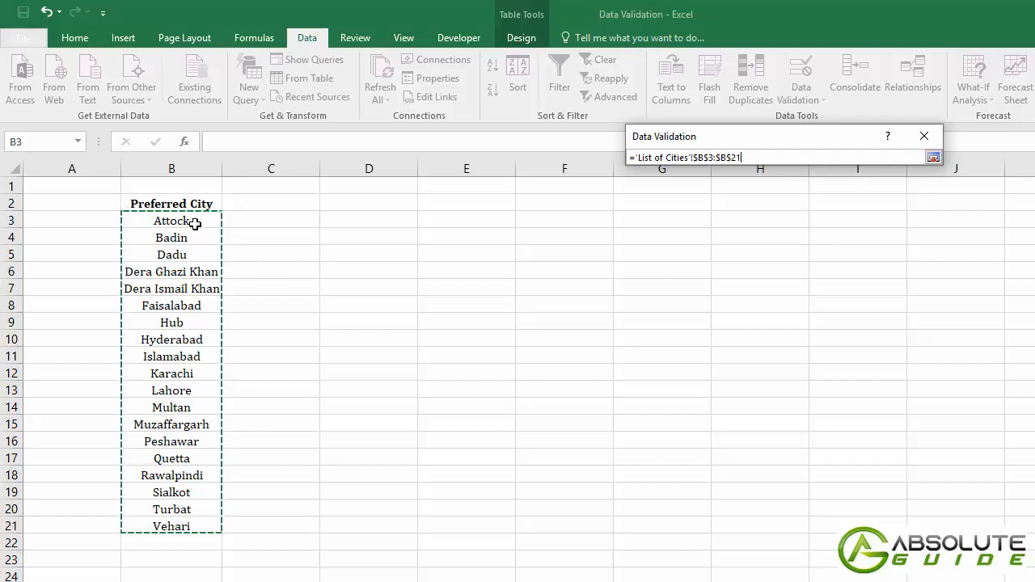
pyautogui.press('Return')
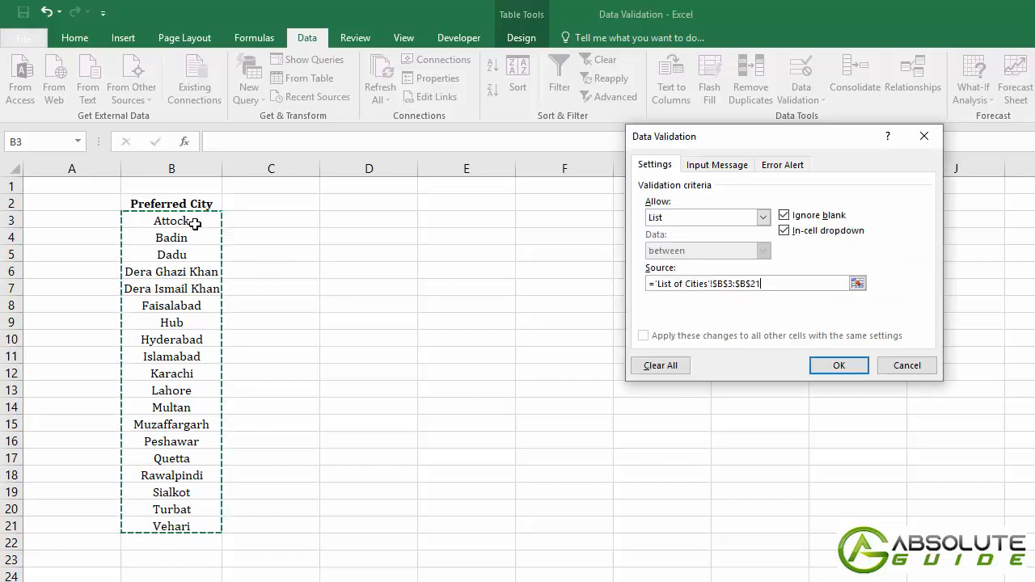
pyautogui.click(837, 364)
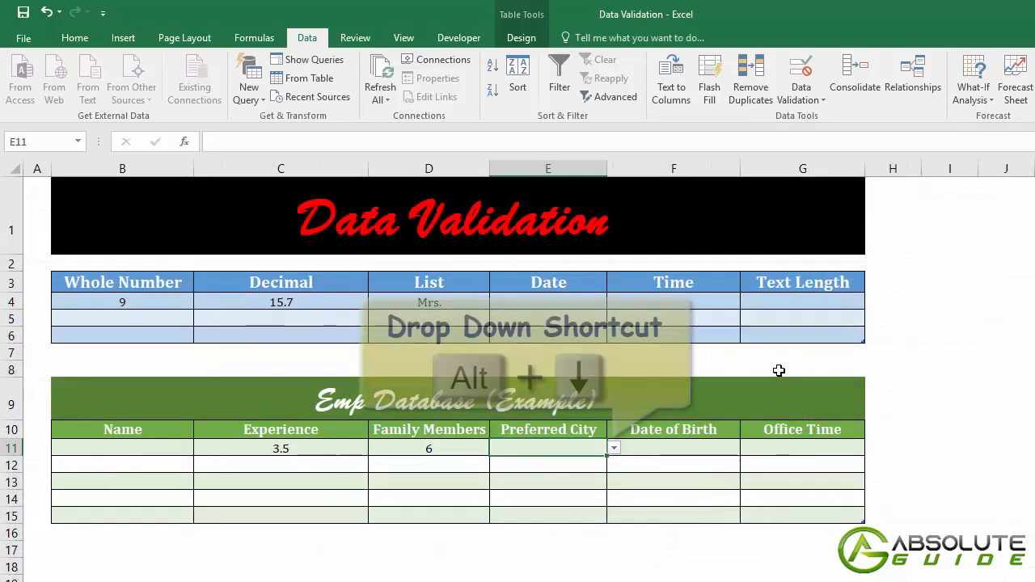
# Choose Karachi from the in-cell dropdown of cell E11 under Preferred City
pyautogui.click(615, 449)
pyautogui.press('Down')
pyautogui.press('Down')
pyautogui.press('Down')
pyautogui.press('Down')
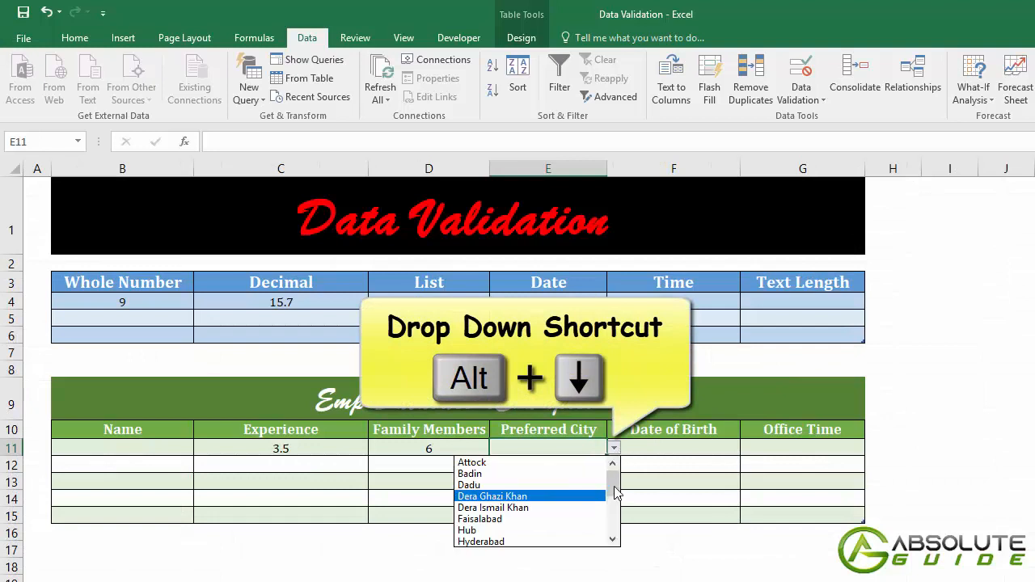
pyautogui.moveTo(614, 485); pyautogui.dragTo(615, 495)
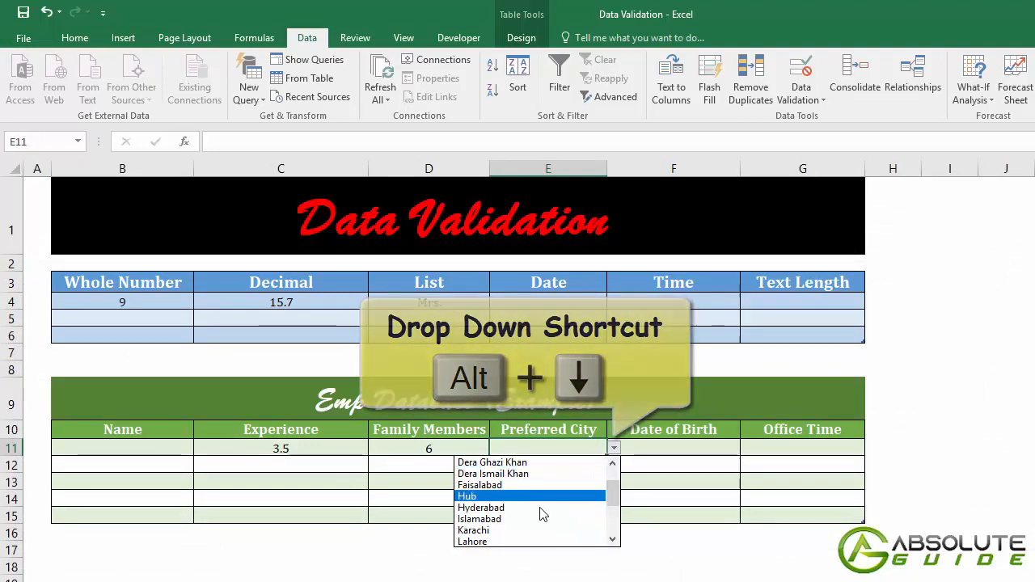
pyautogui.click(495, 530)
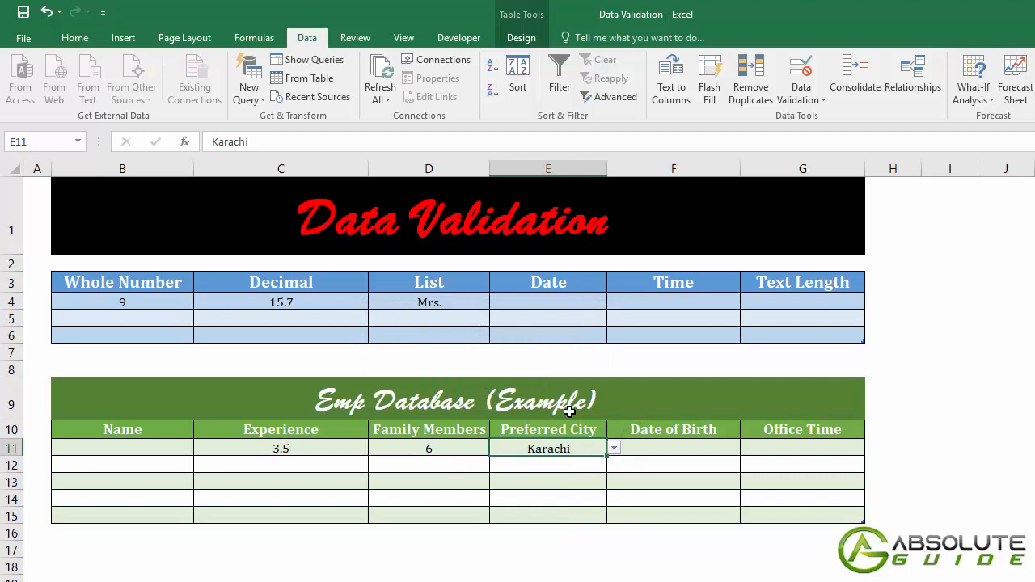
# Try to replace the city in cell E11 with the misspelled name Badeen, and cancel the entry
pyautogui.write('Badeen')
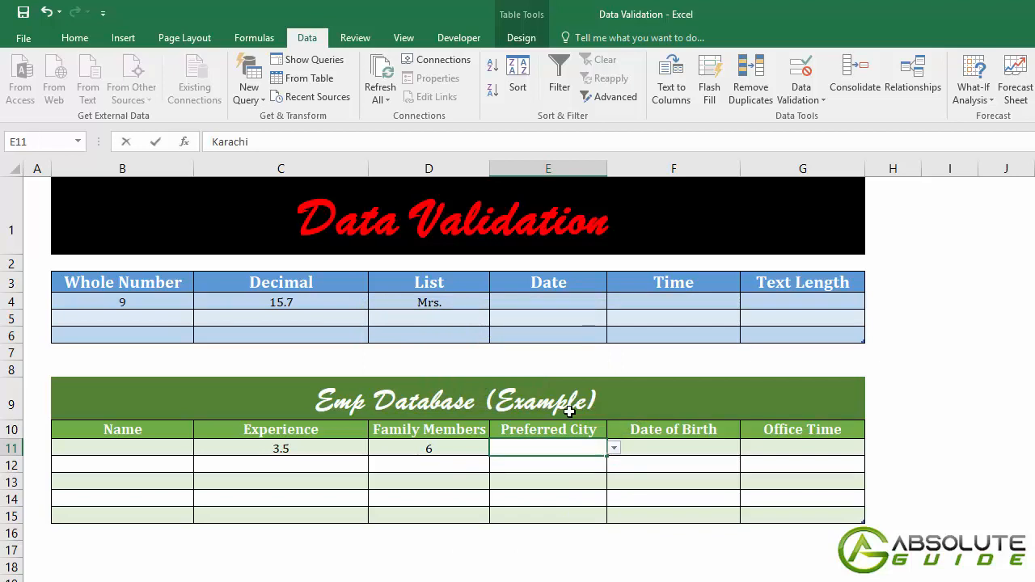
pyautogui.press('Return')
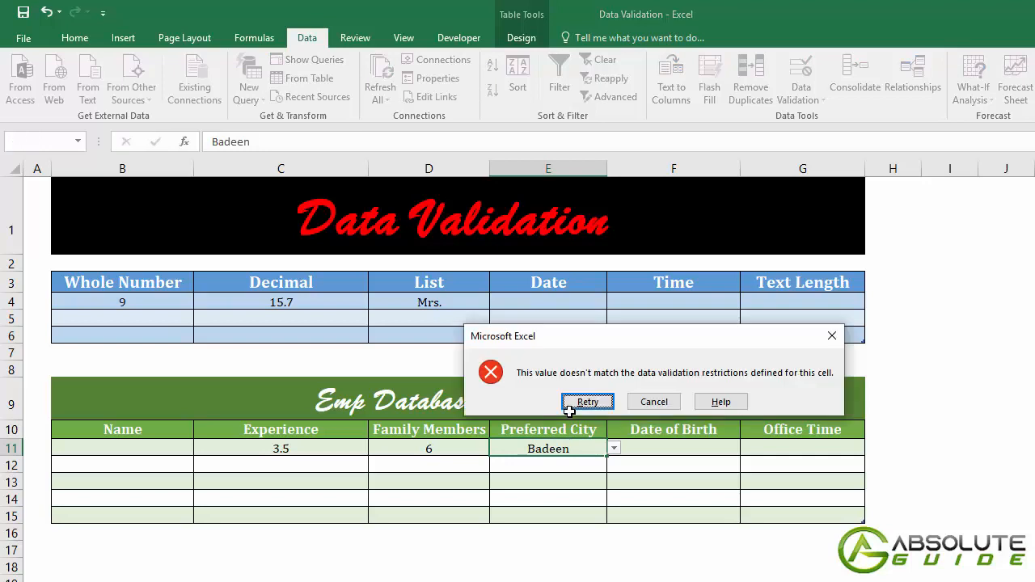
pyautogui.click(655, 402)
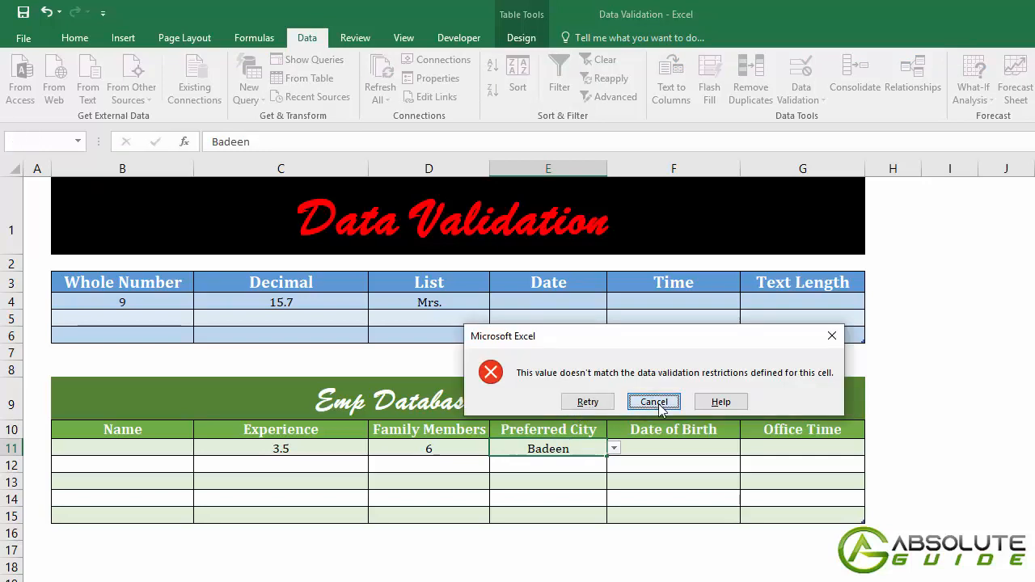
# Choose Islamabad from the dropdown in cell E11, and replace it with a manually entered Karachi
pyautogui.click(615, 449)
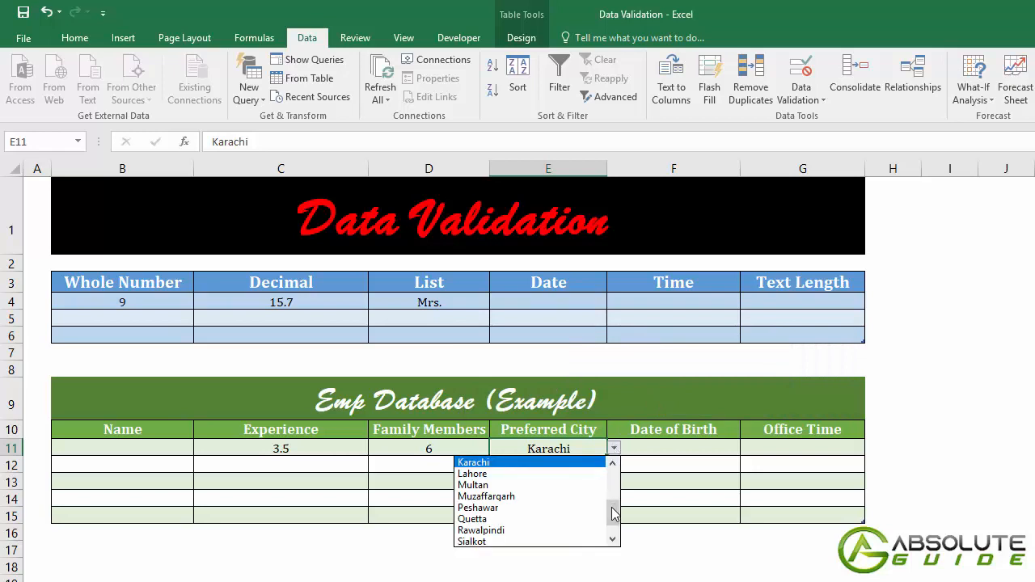
pyautogui.scroll(3, 613, 518)
pyautogui.click(485, 485)
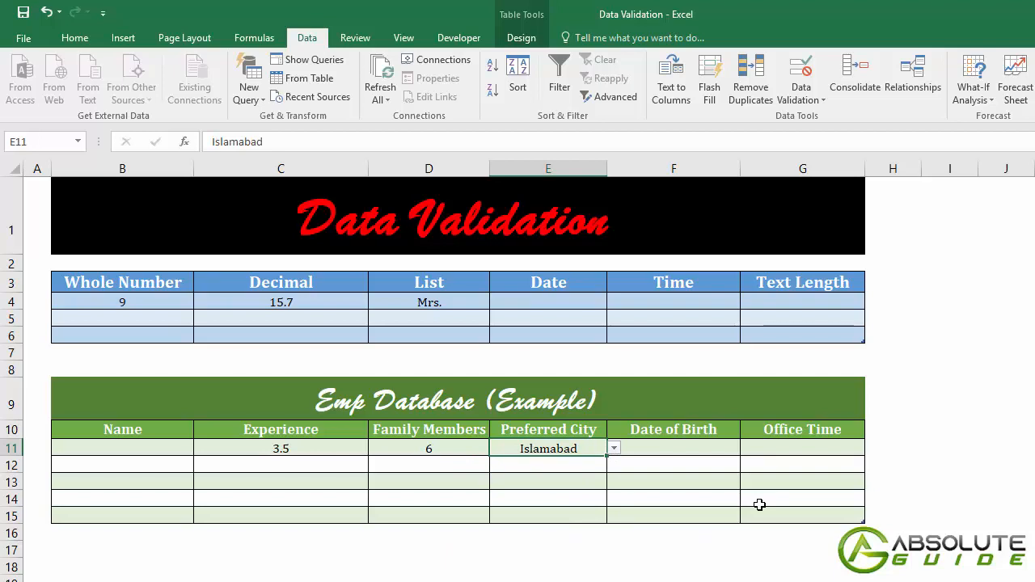
pyautogui.write('Karachi')
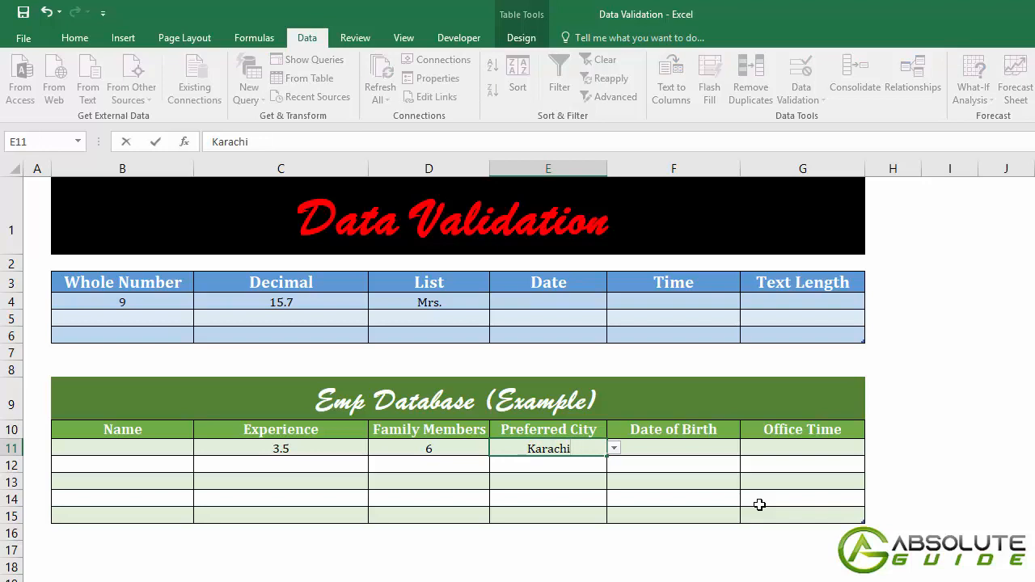
pyautogui.hotkey('ctrl', 'Return')
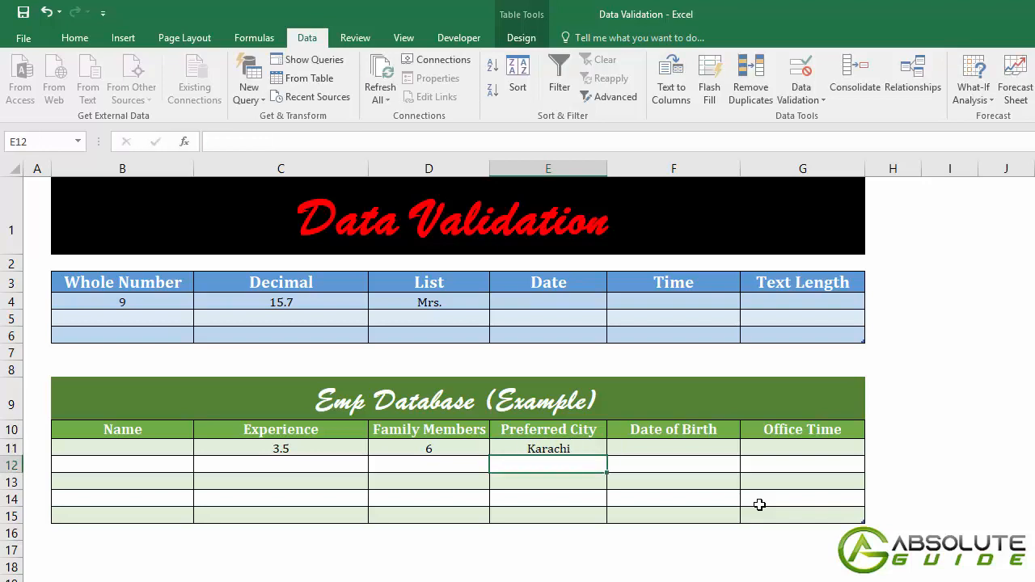
# Apply a date validation rule to cell E4 under Date that allows only dates less than 01-Jan-2000
pyautogui.click(542, 303)
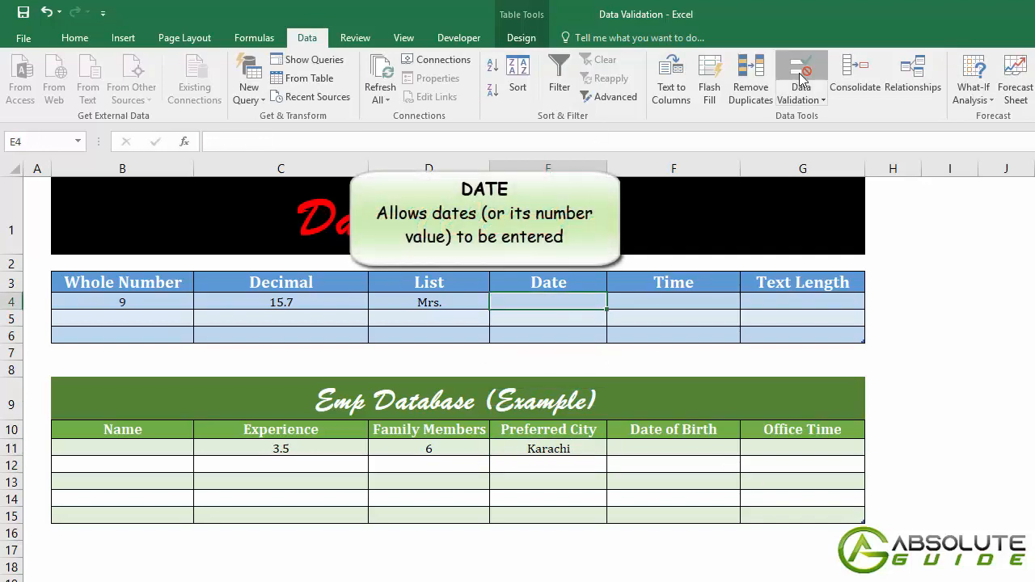
pyautogui.click(801, 76)
pyautogui.click(768, 217)
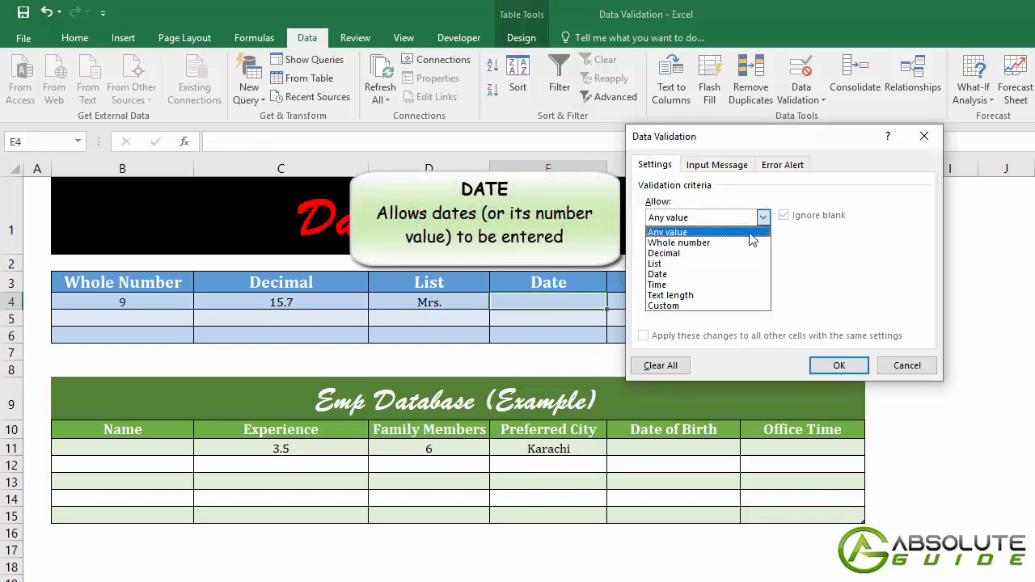
pyautogui.click(699, 275)
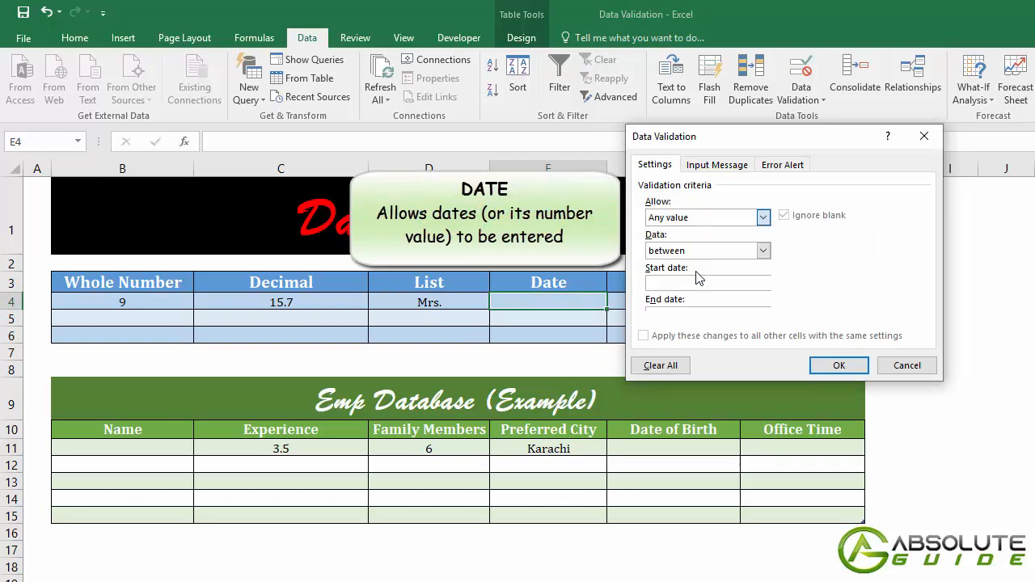
pyautogui.click(764, 251)
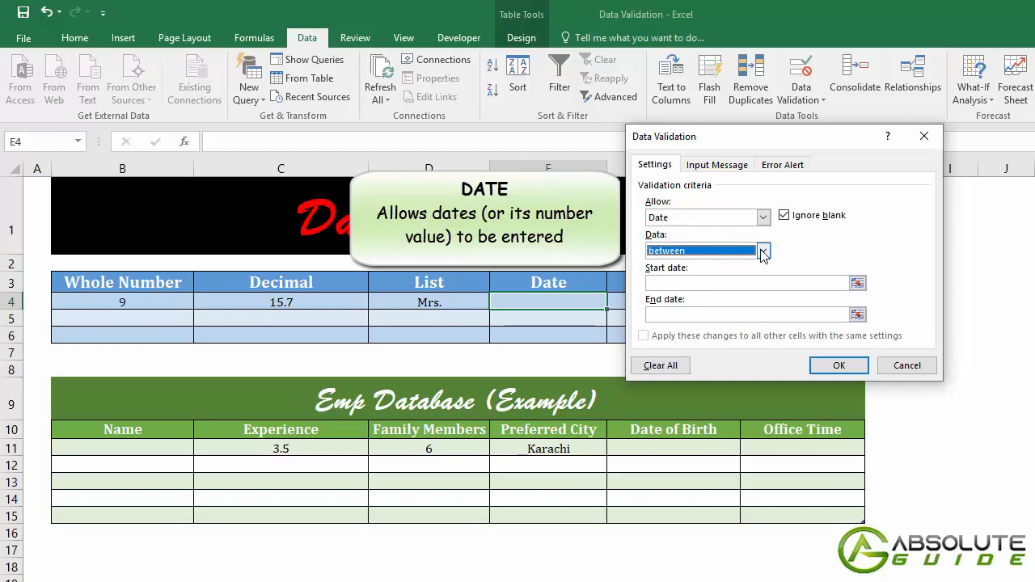
pyautogui.click(763, 252)
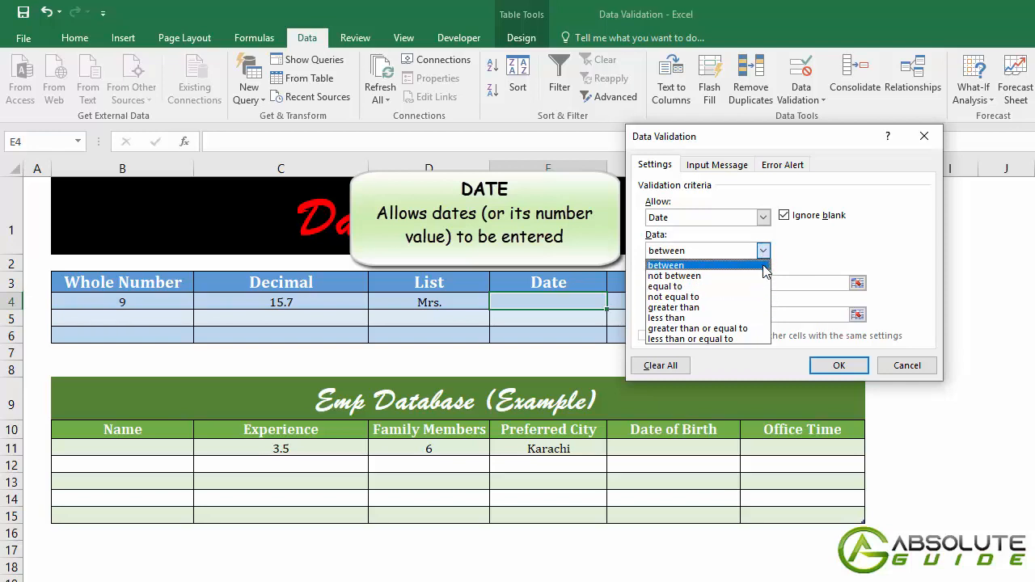
pyautogui.click(737, 316)
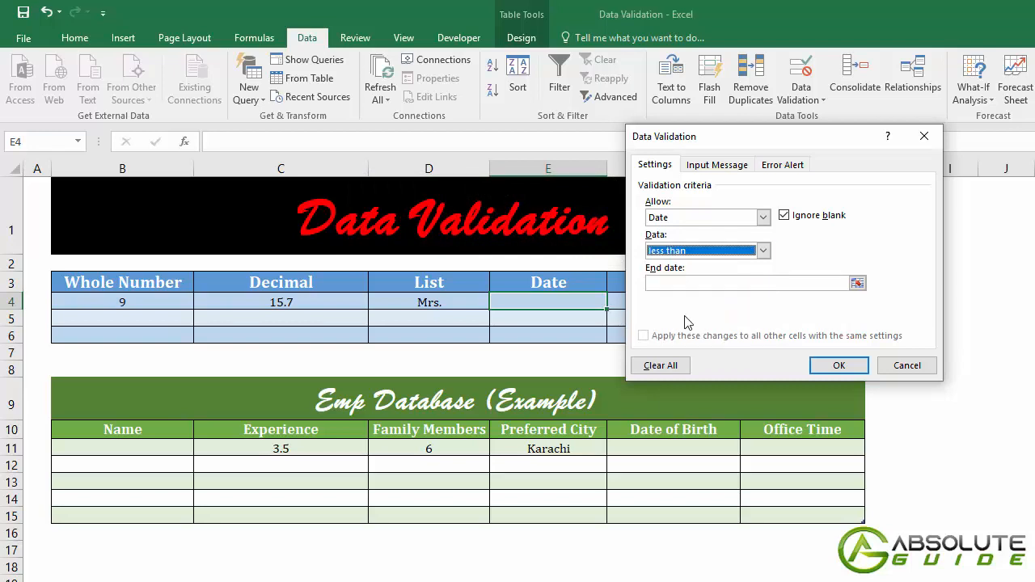
pyautogui.click(721, 284)
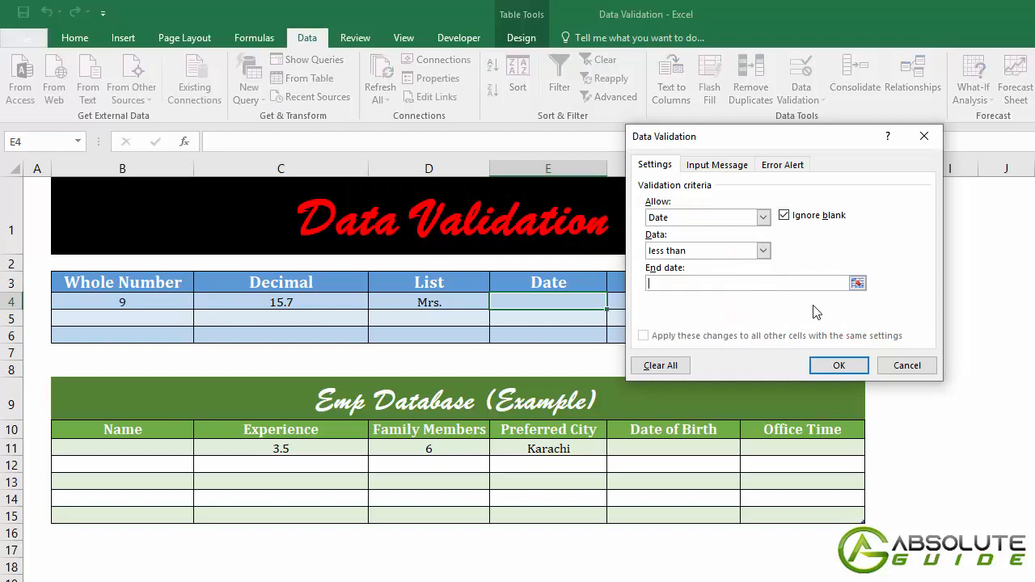
pyautogui.write('01-Jan-')
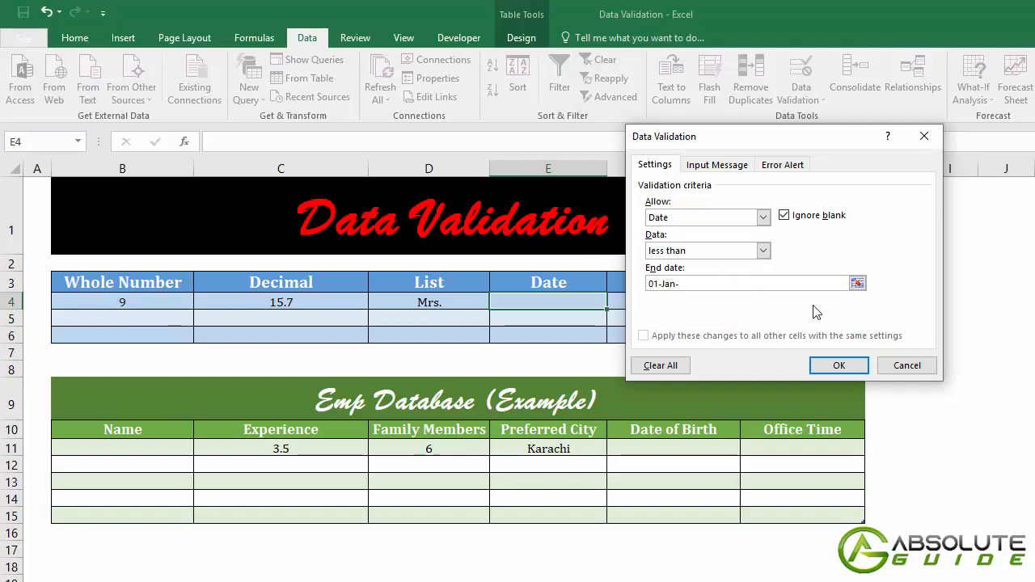
pyautogui.write('2000')
pyautogui.press('Return')
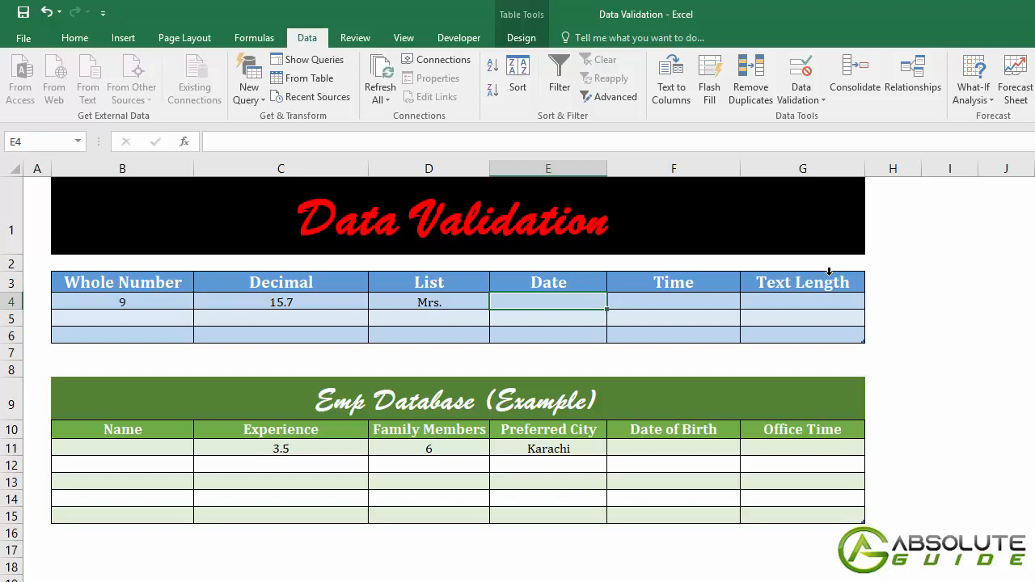
# Test the date rule by entering 14-aug-1947 in cell E4 under Date
pyautogui.write('14-au')
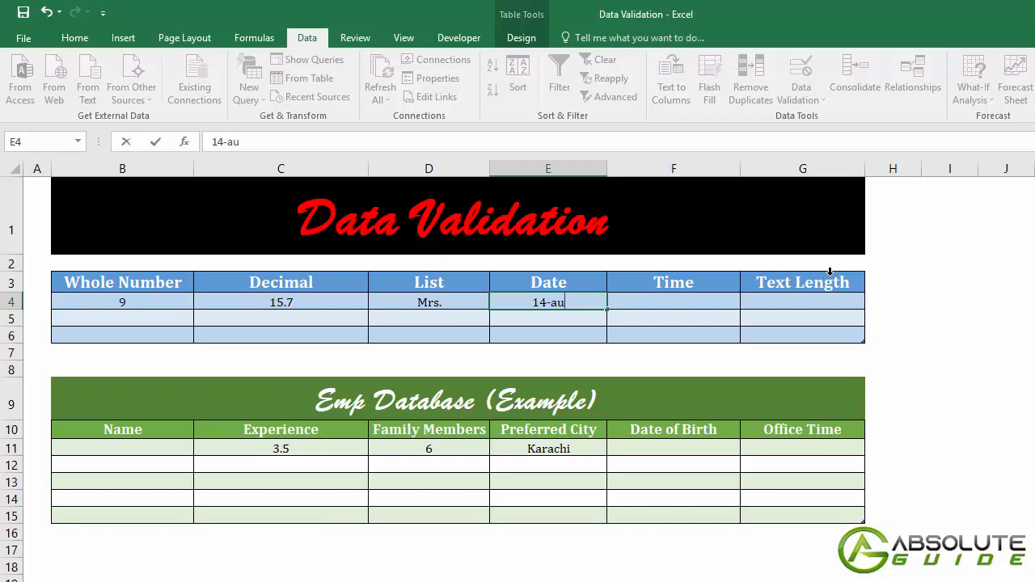
pyautogui.write('g-1947')
pyautogui.press('Return')
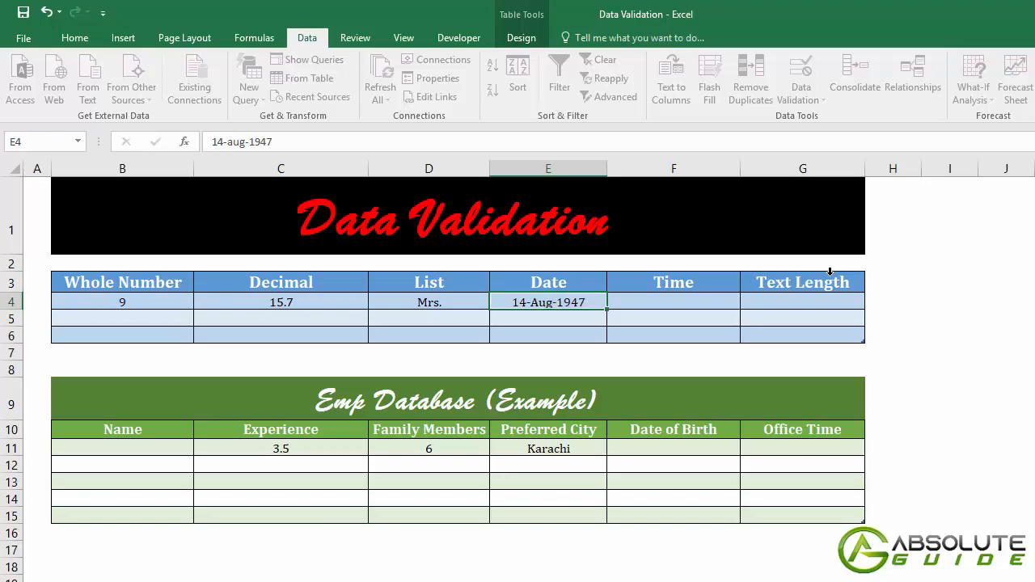
# Try to replace the date in cell E4 with 05-Feb-2020, and cancel the entry
pyautogui.press('Up')
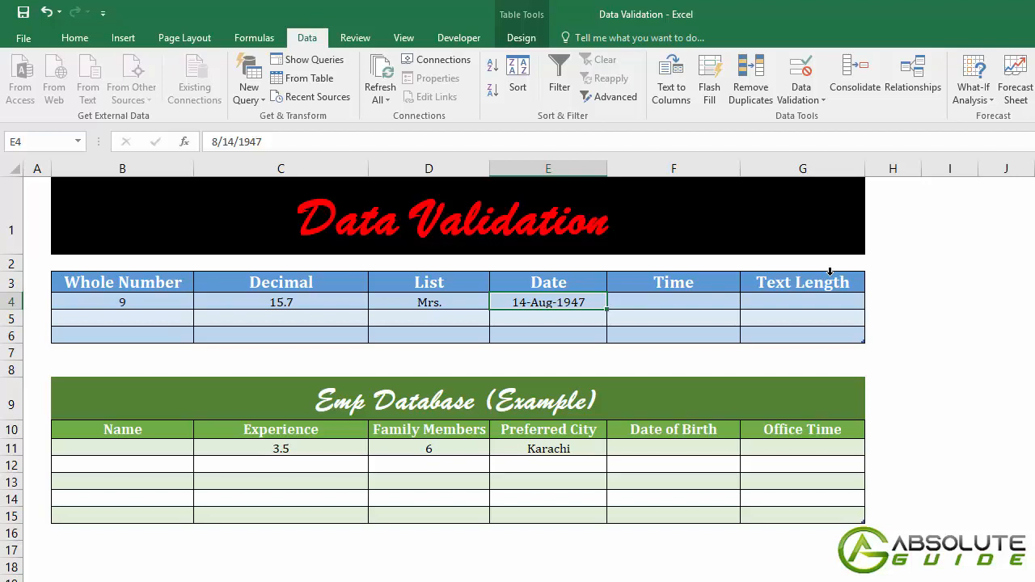
pyautogui.write('05')
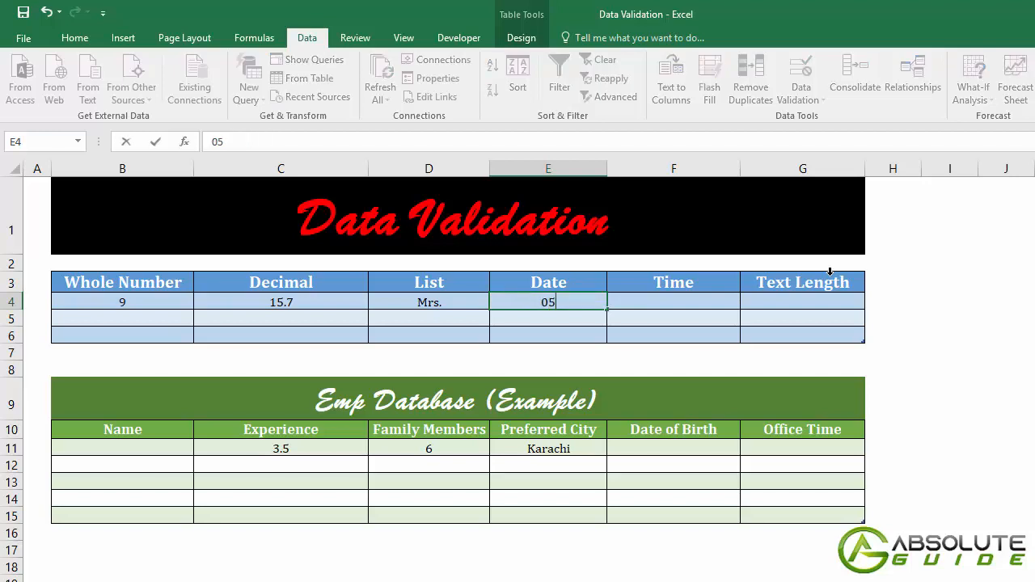
pyautogui.write('-Feb-2020')
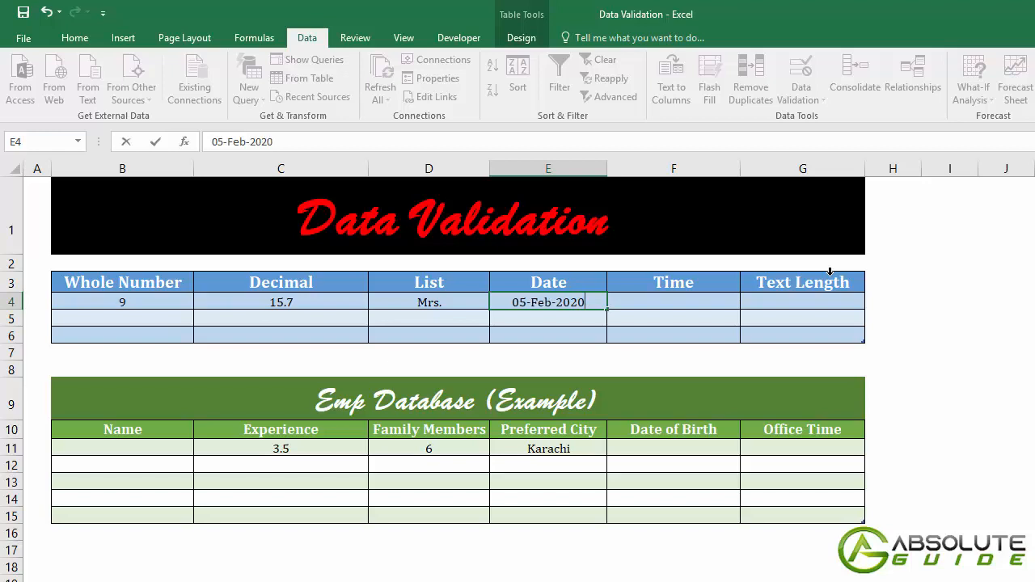
pyautogui.press('Return')
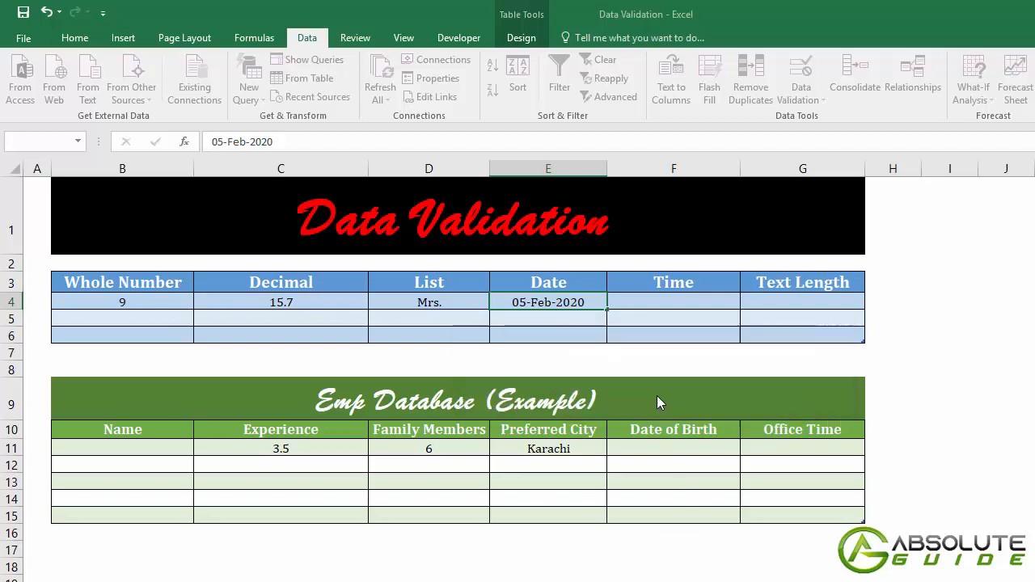
pyautogui.click(657, 402)
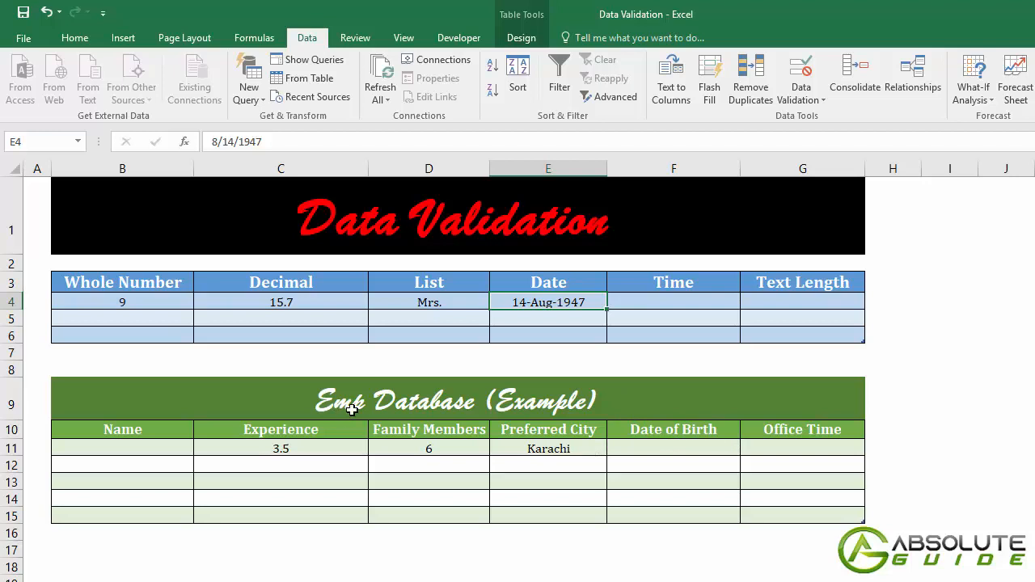
# Apply a date validation rule to cell F11 under Date of Birth that allows only dates less than or equal to 01-jan-1990
pyautogui.click(713, 441)
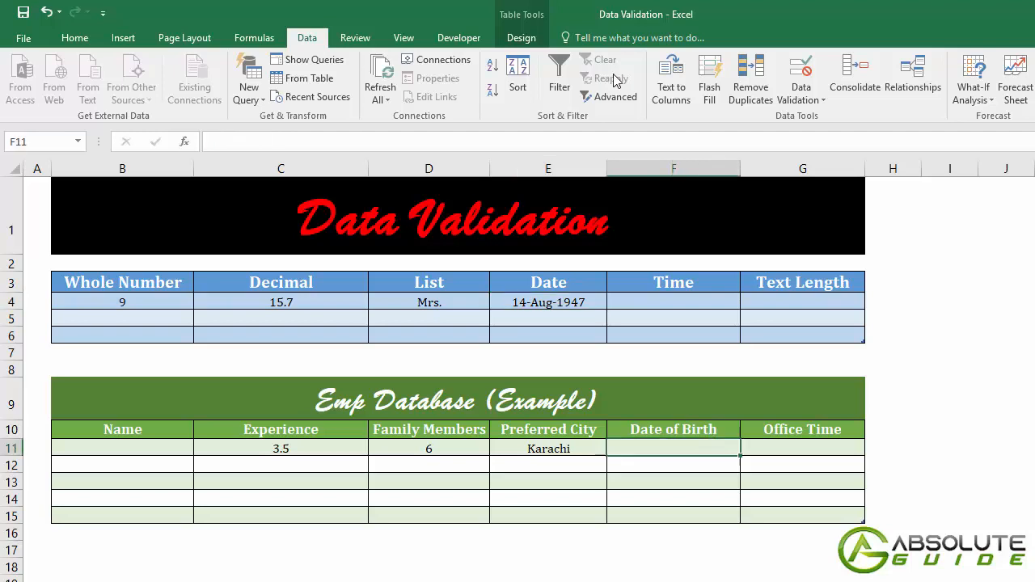
pyautogui.click(803, 75)
pyautogui.click(763, 217)
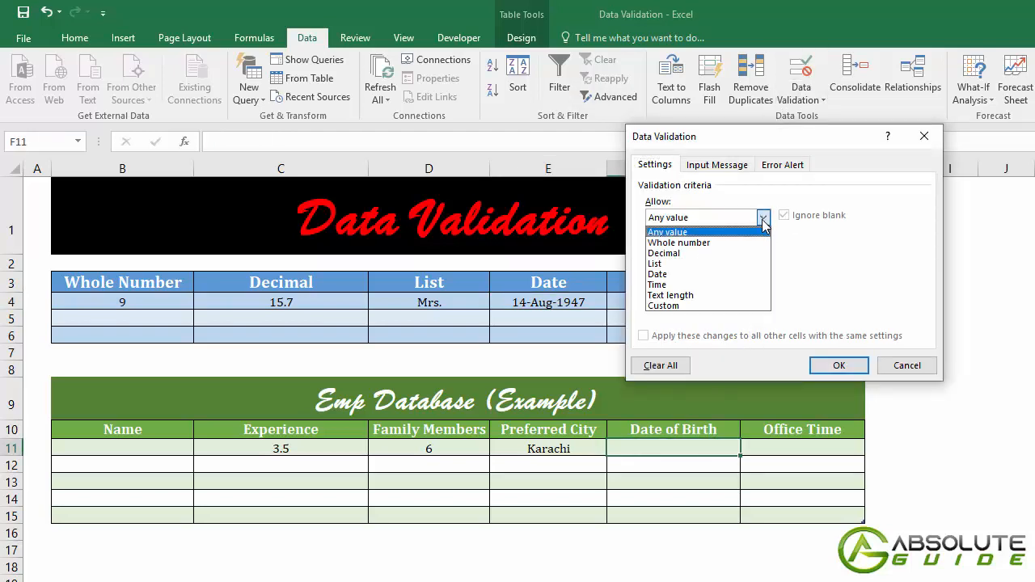
pyautogui.click(704, 274)
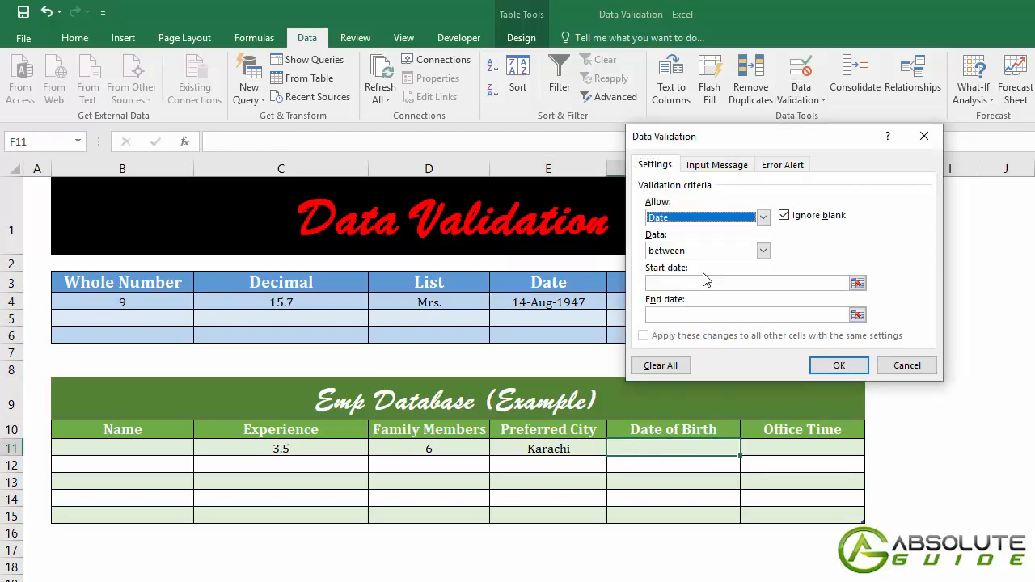
pyautogui.click(762, 251)
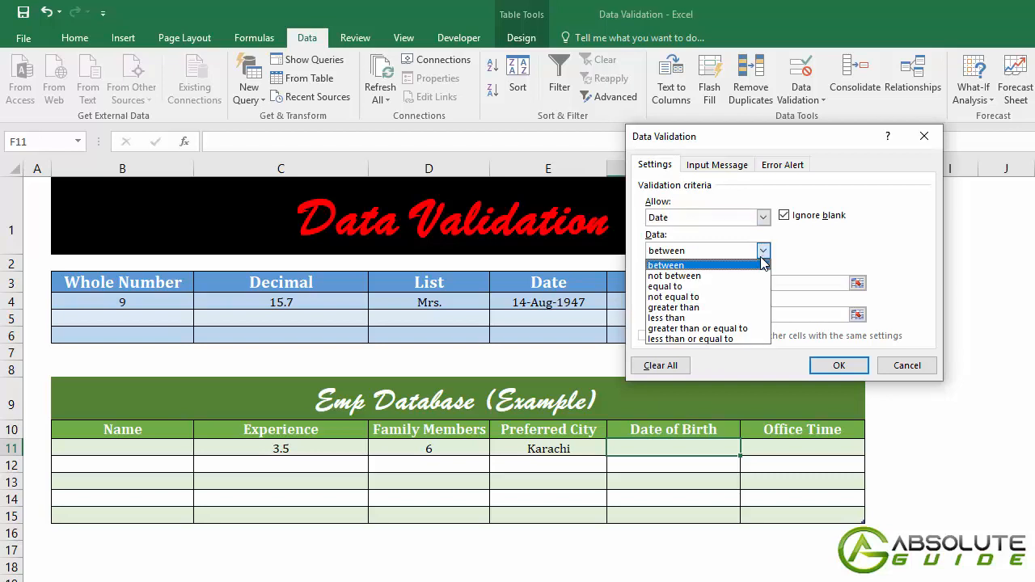
pyautogui.click(716, 339)
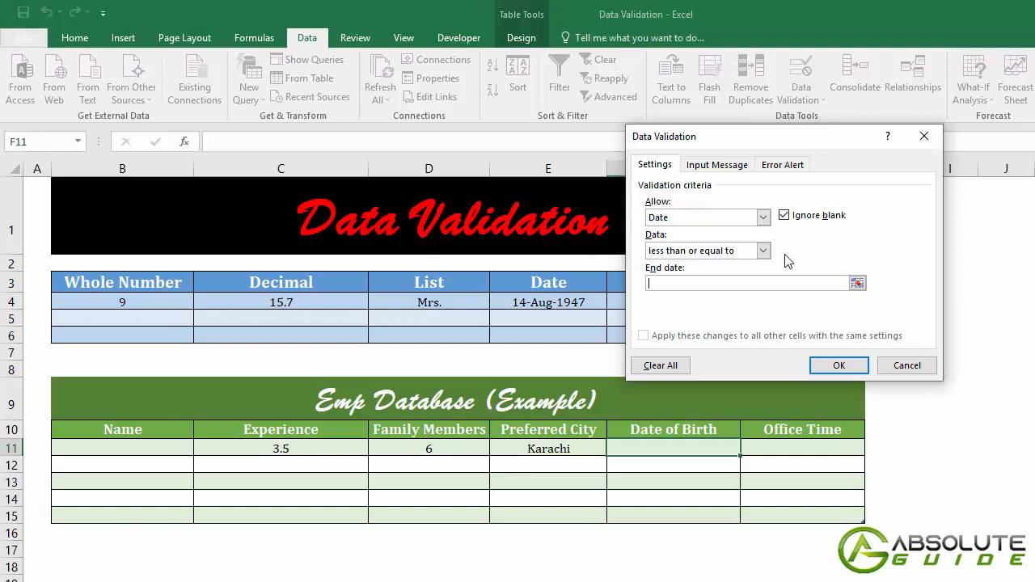
pyautogui.write('01-jan-1990')
pyautogui.click(838, 369)
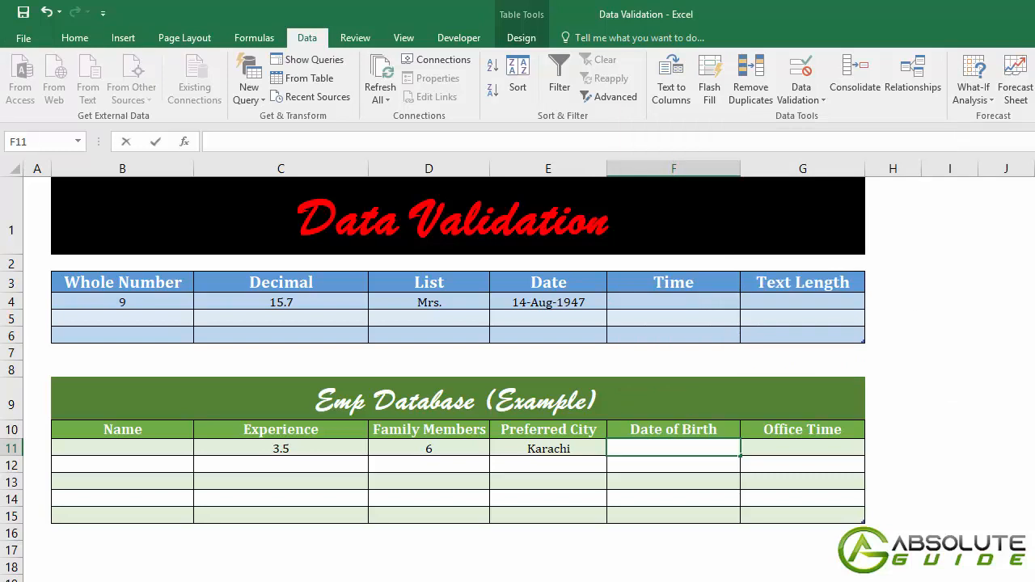
# Test the rule by entering a date of birth before the 1990 limit in cell F11
pyautogui.write('06-s')
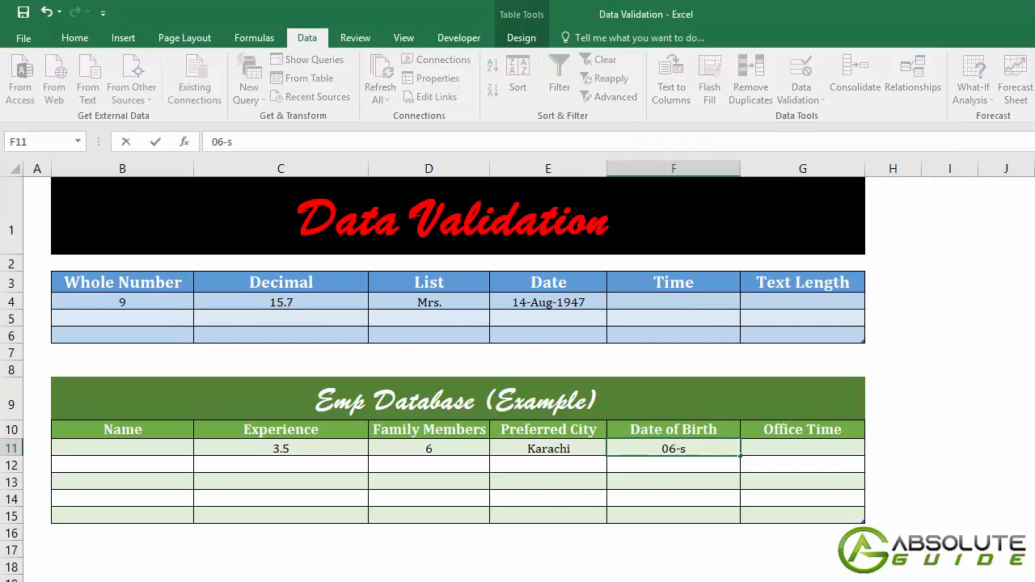
pyautogui.write('ept-198')
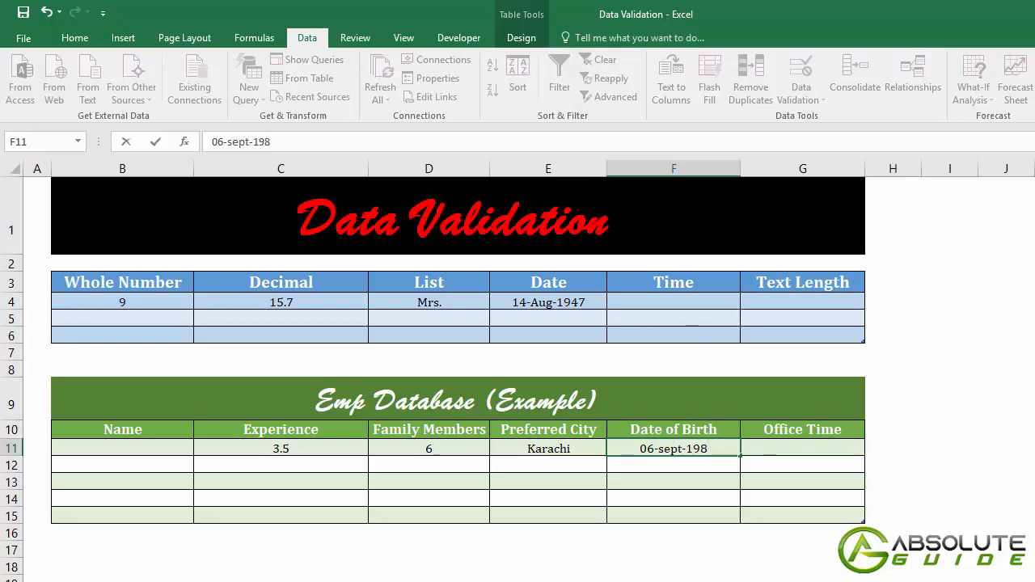
pyautogui.write('5')
pyautogui.press('Return')
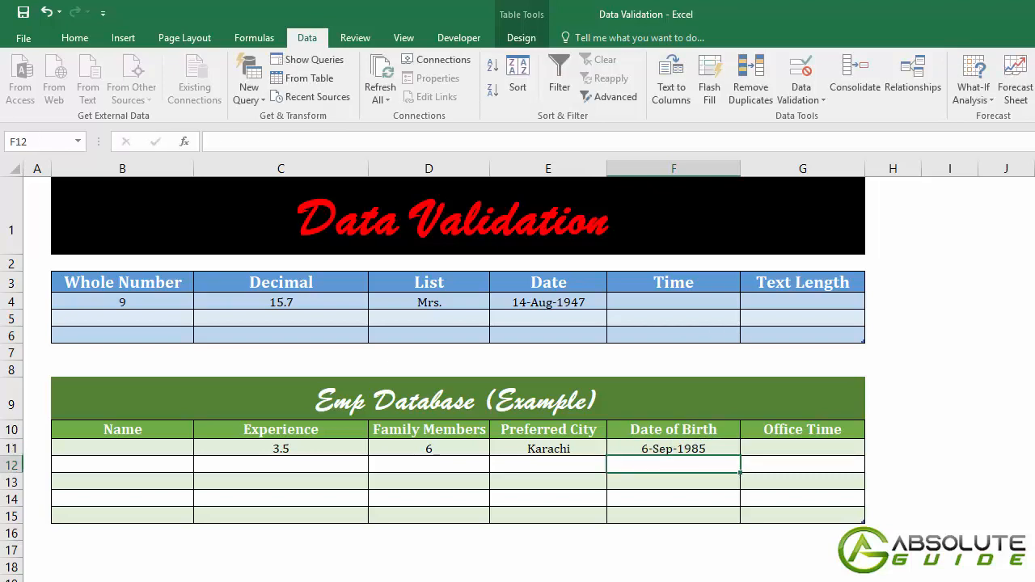
# Try to replace the date of birth in cell F11 with a date after the 1990 limit, and cancel the entry
pyautogui.click(675, 450)
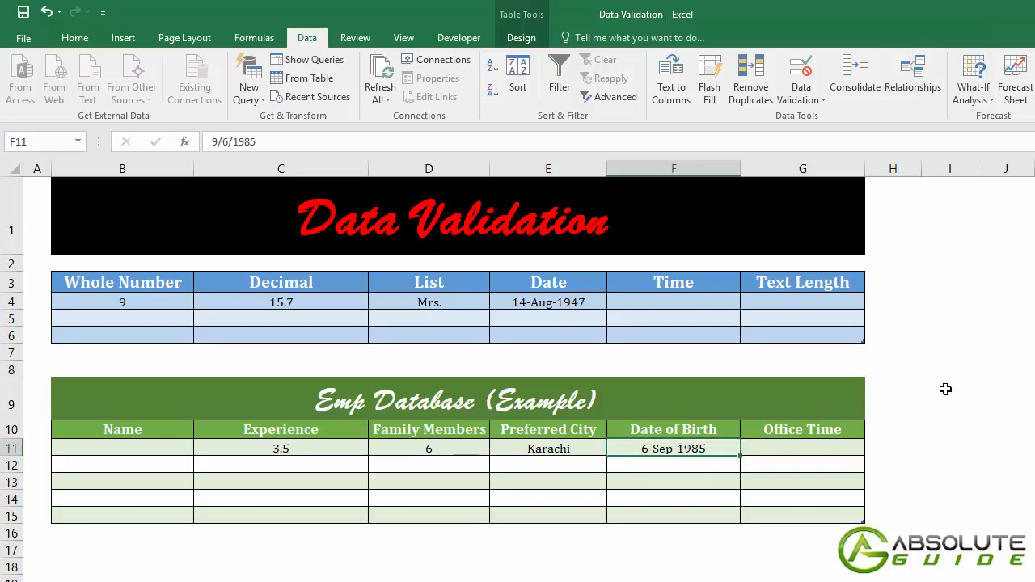
pyautogui.write('14')
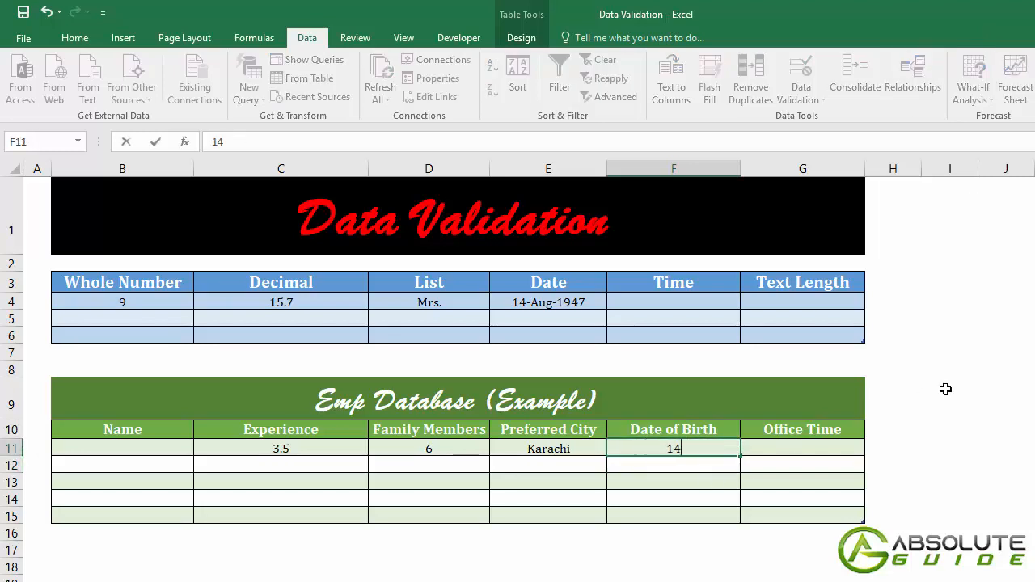
pyautogui.write('-Feb-2015')
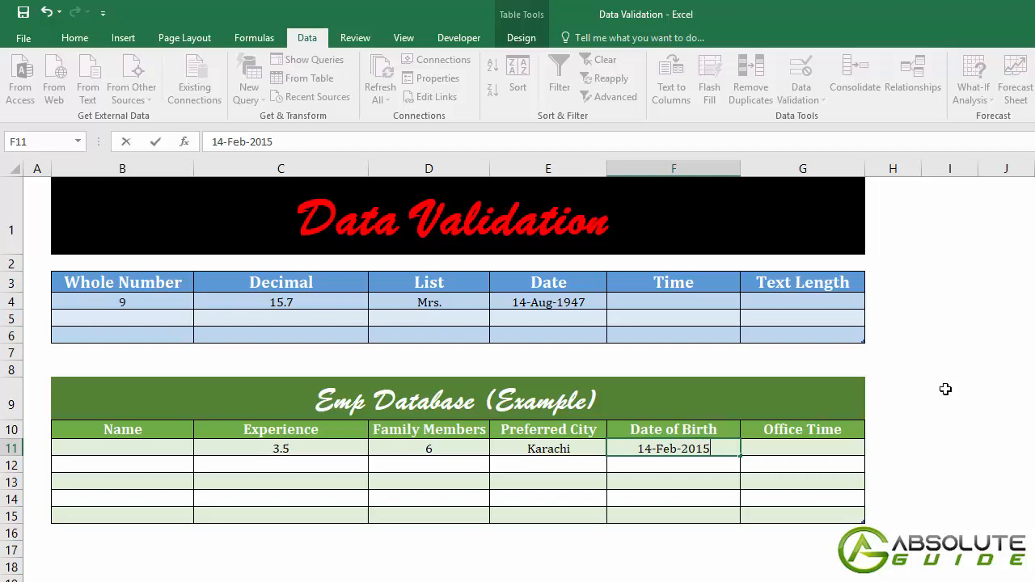
pyautogui.press('Return')
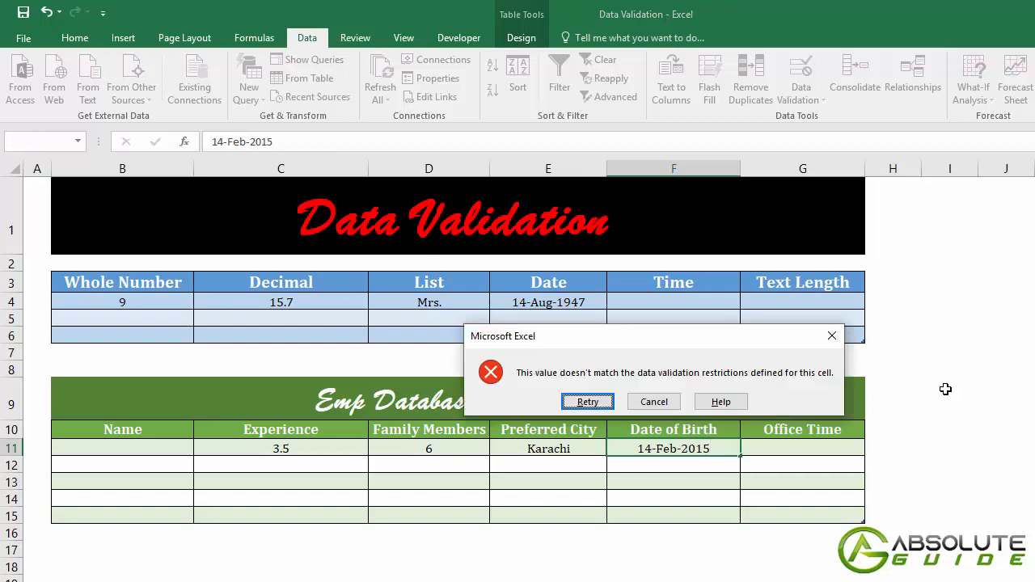
pyautogui.click(653, 402)
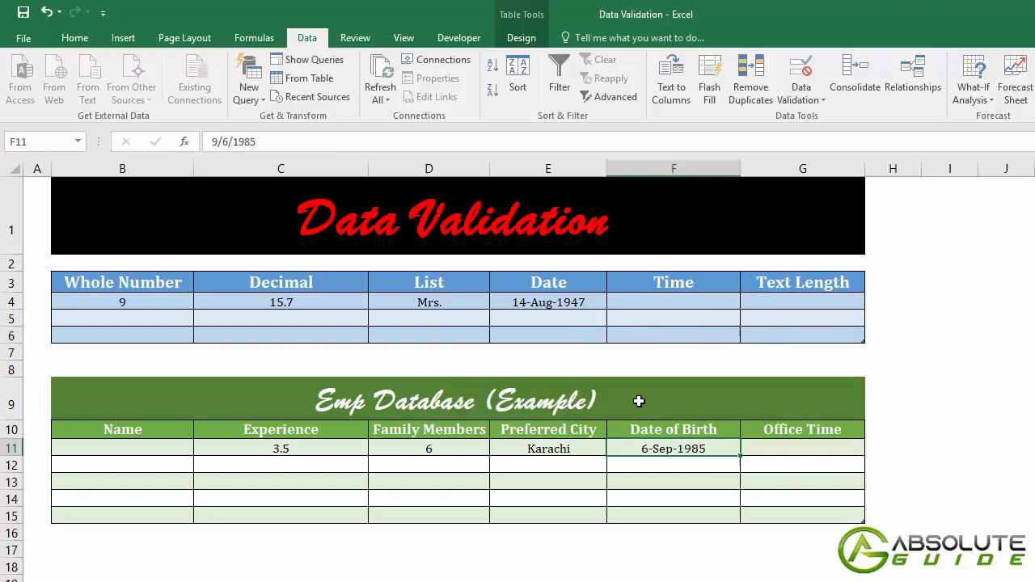
# Apply a time validation rule to cell F4 under Time that allows only times greater than 09:00, and enter 10:00 there
pyautogui.click(667, 306)
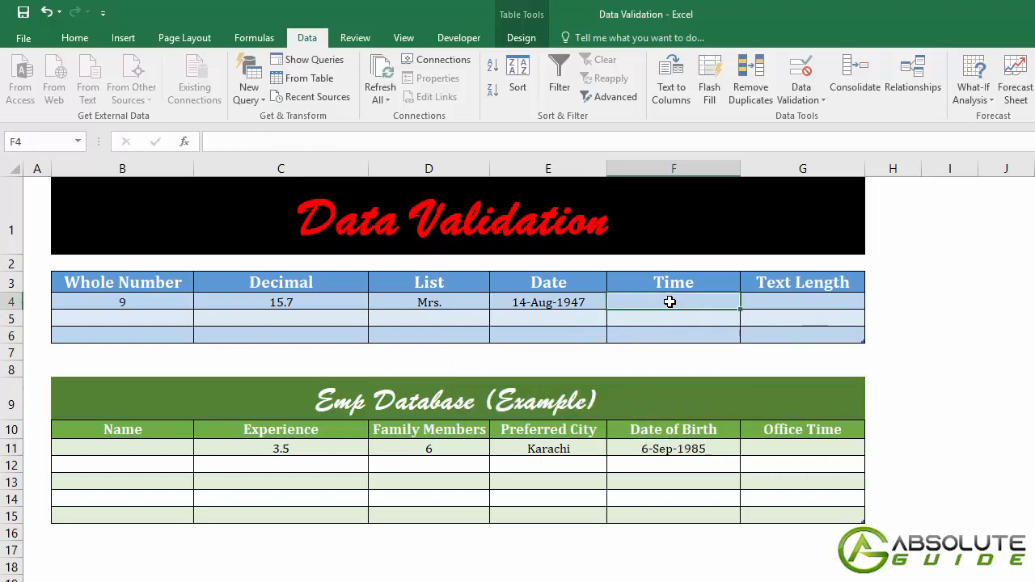
pyautogui.click(795, 71)
pyautogui.click(763, 217)
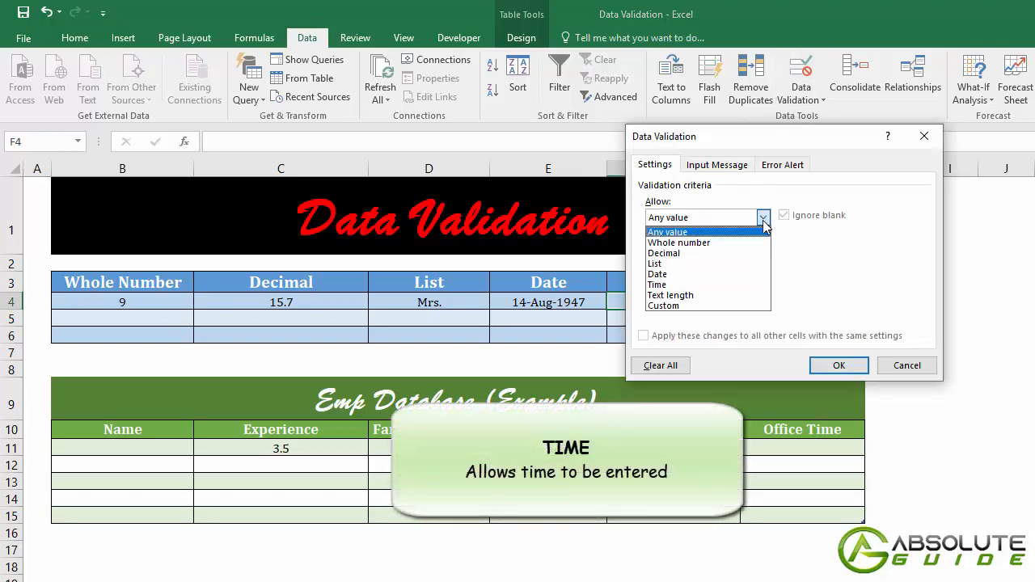
pyautogui.click(704, 285)
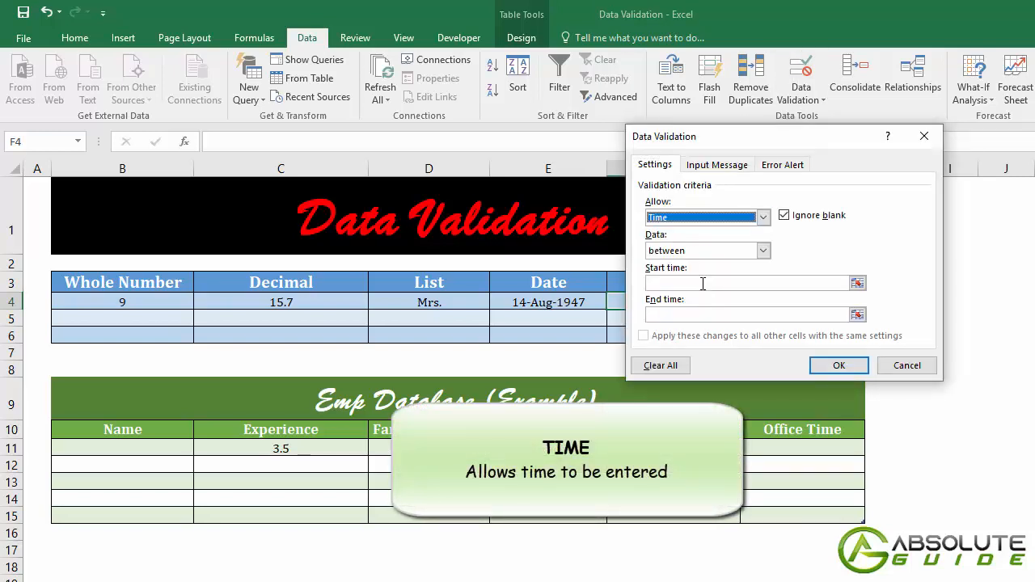
pyautogui.click(764, 251)
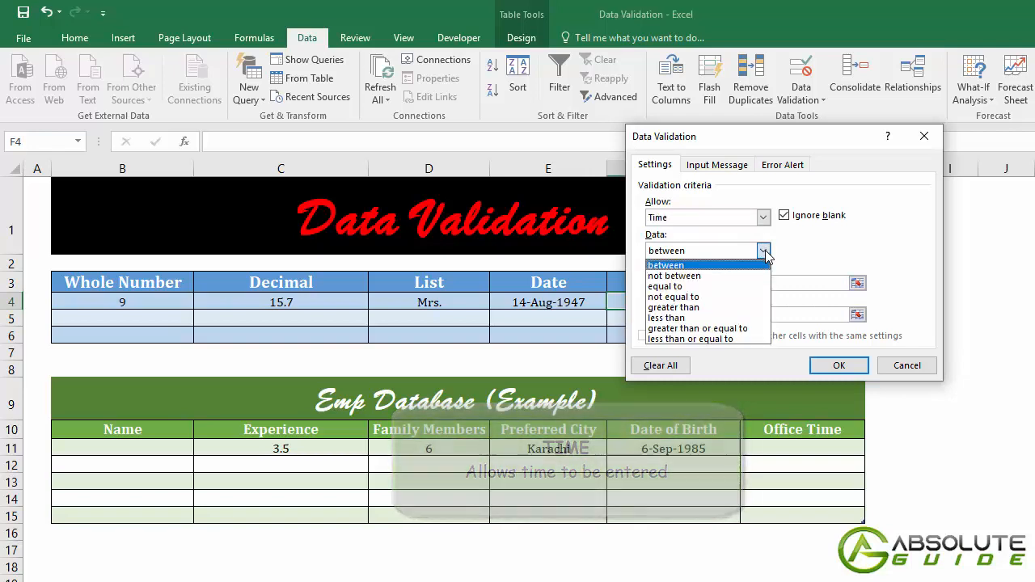
pyautogui.click(717, 308)
pyautogui.click(717, 283)
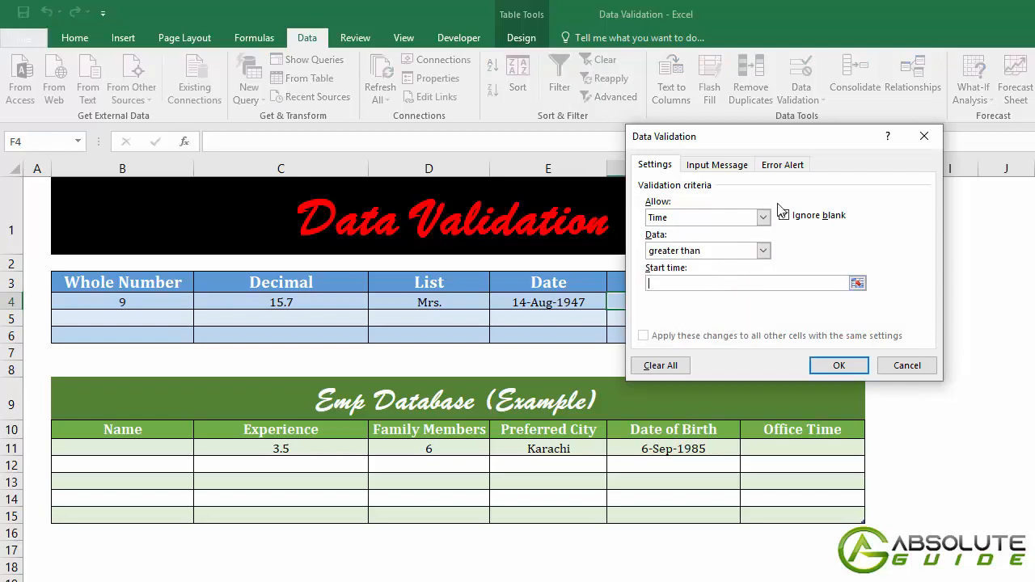
pyautogui.write('09:00')
pyautogui.click(839, 365)
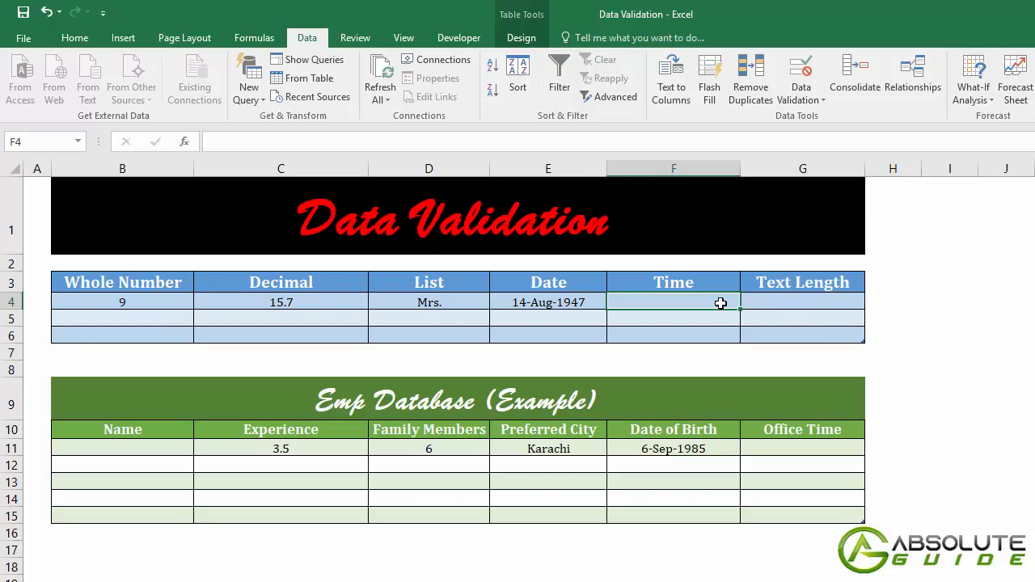
pyautogui.write('10:00')
pyautogui.press('Return')
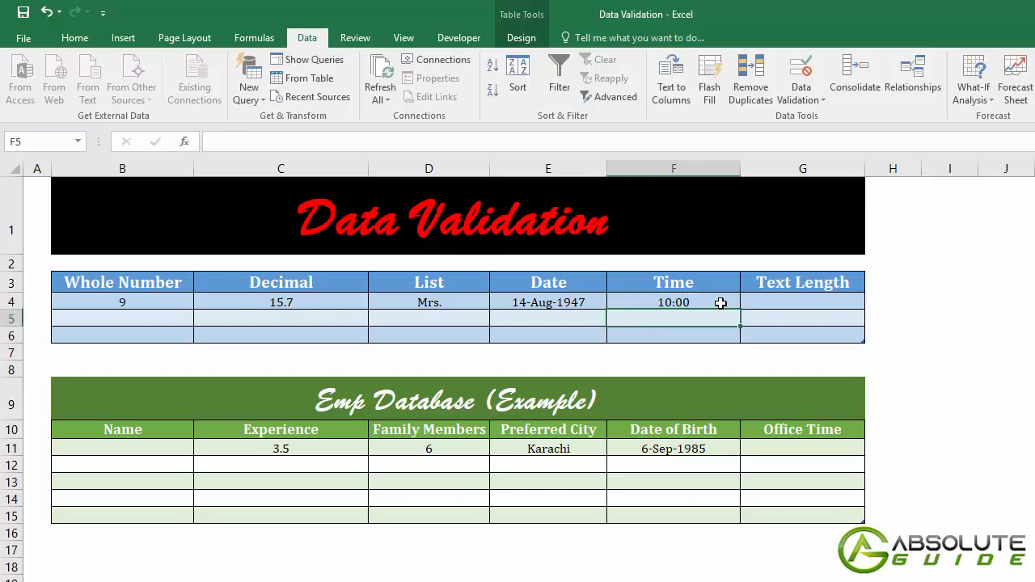
# Try to replace the time in cell F4 with 07:00, and cancel the entry
pyautogui.click(720, 302)
pyautogui.write('07:')
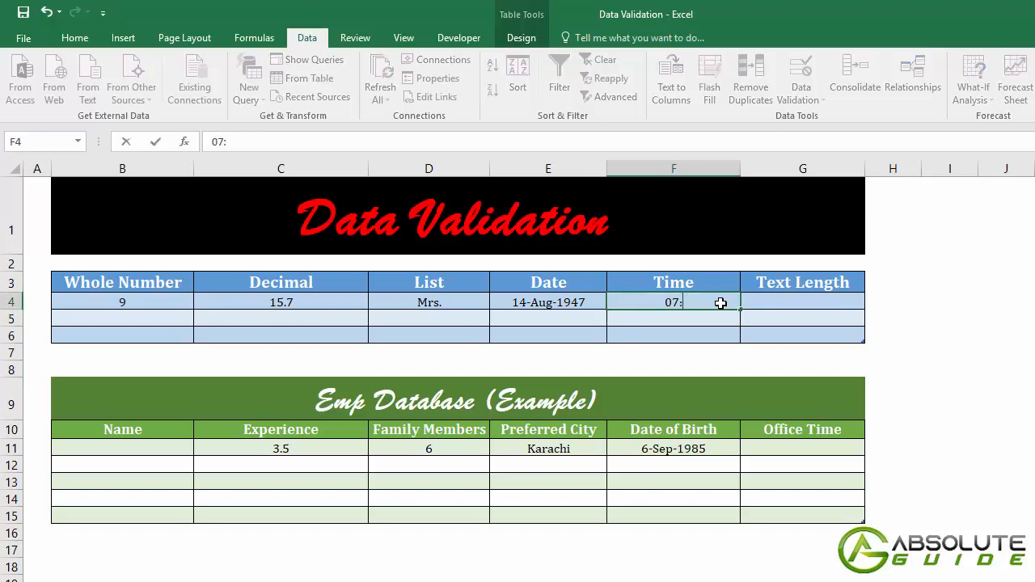
pyautogui.write('00')
pyautogui.press('Return')
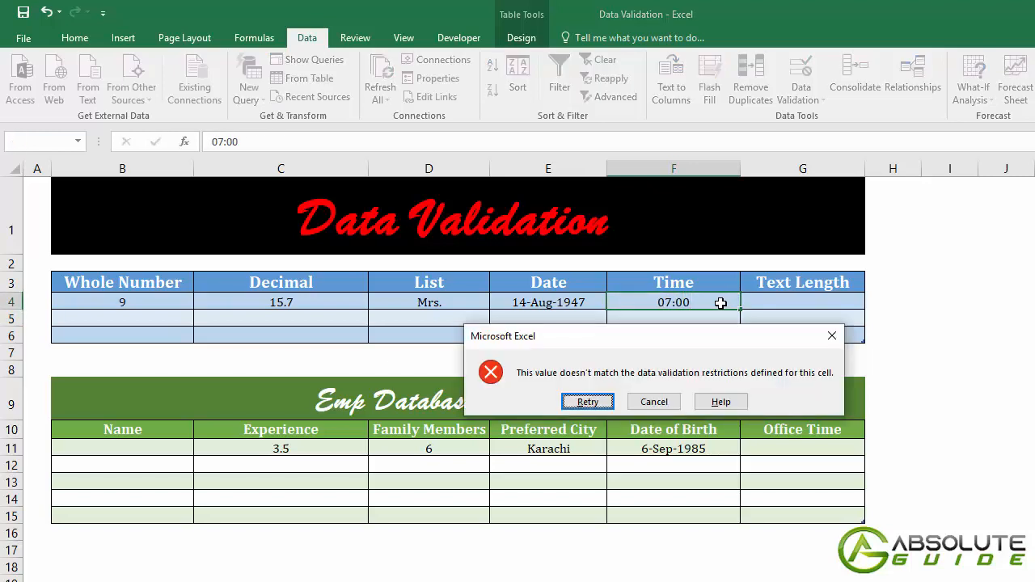
pyautogui.click(664, 401)
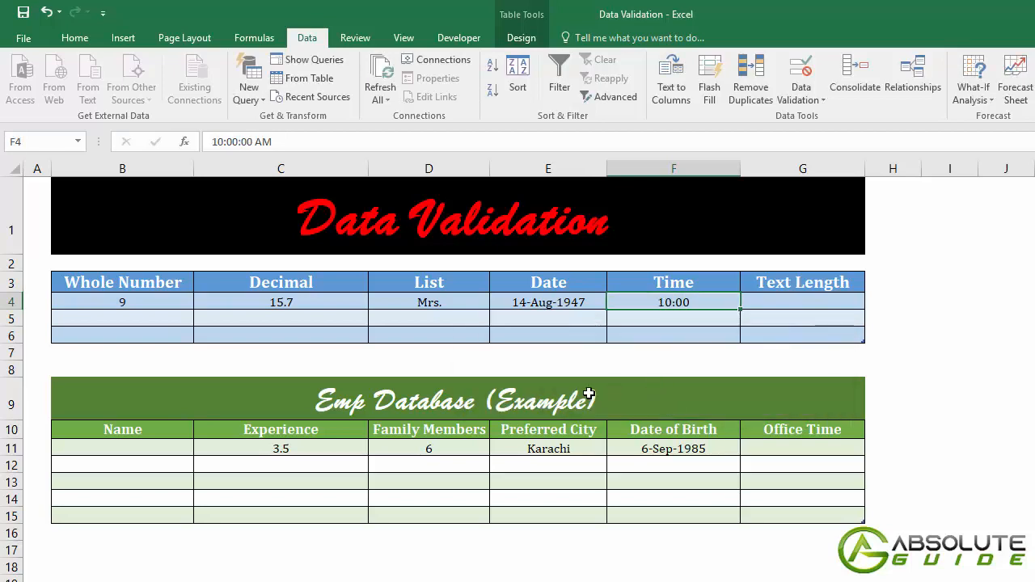
# Apply a time validation rule to cell G11 under Office Time that allows times between 09:00 and 13:00, and enter 10:00 there
pyautogui.click(808, 450)
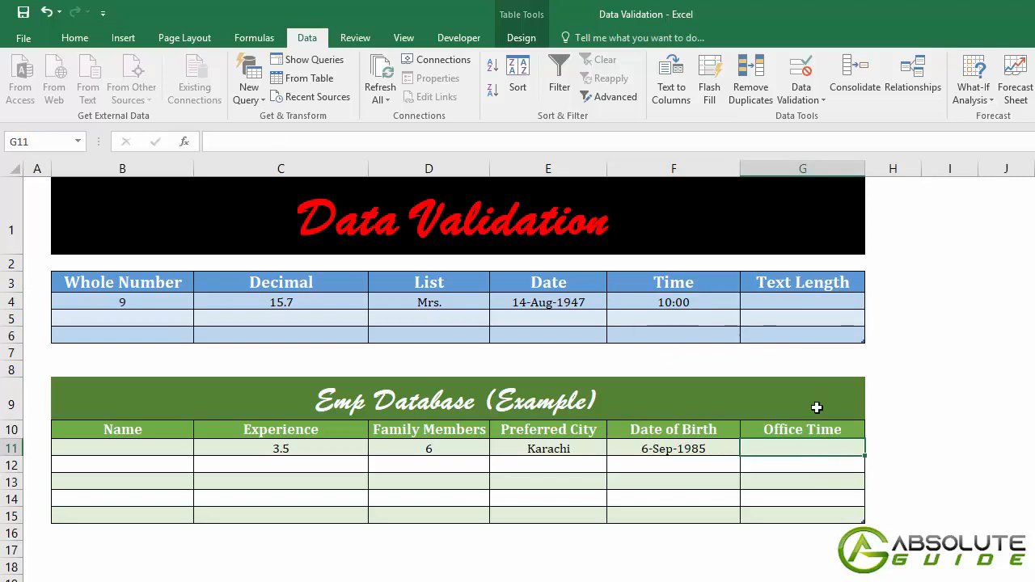
pyautogui.click(799, 73)
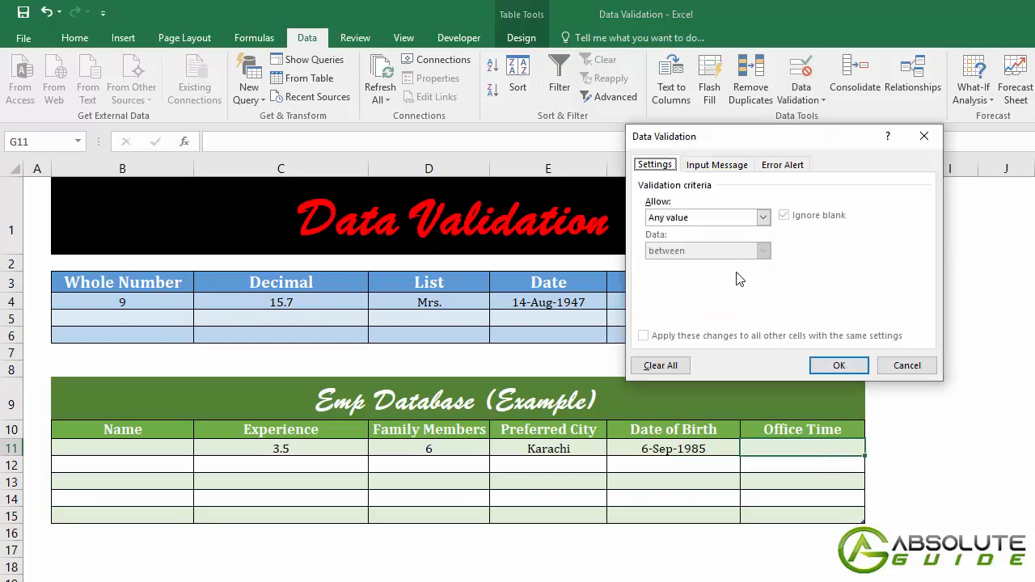
pyautogui.click(723, 218)
pyautogui.click(658, 285)
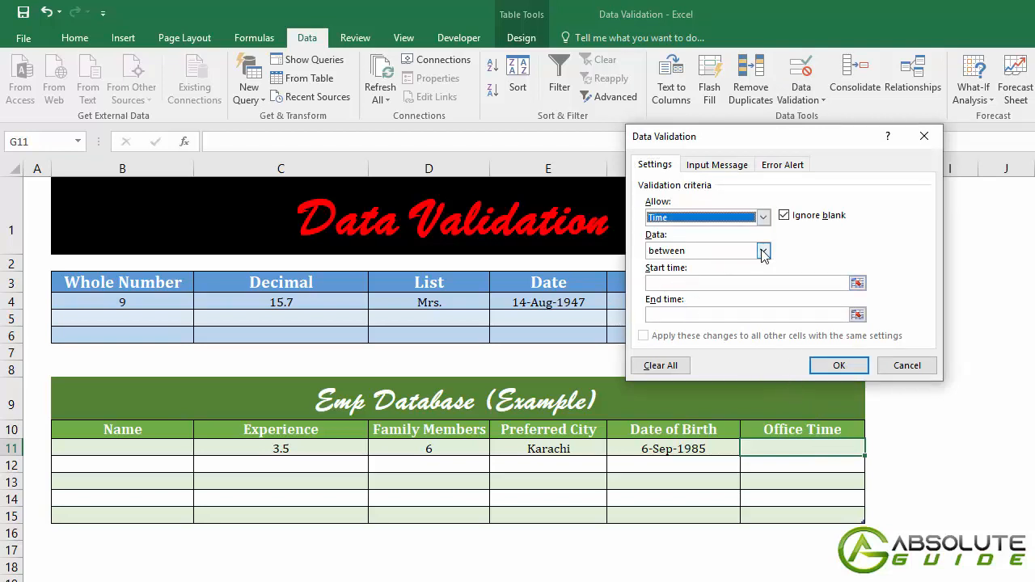
pyautogui.click(742, 287)
pyautogui.write('09')
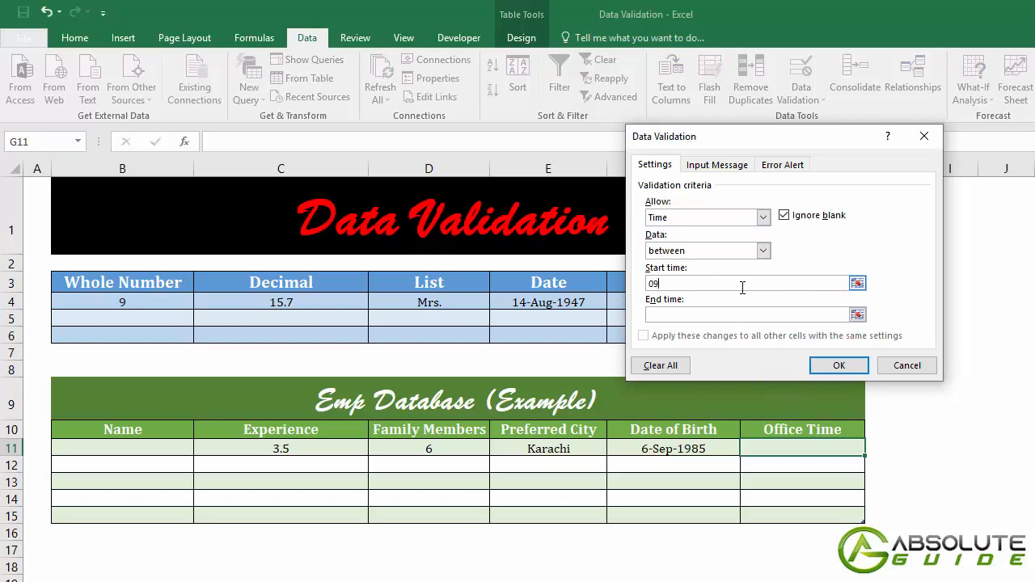
pyautogui.write(':00')
pyautogui.click(734, 312)
pyautogui.write('13:00')
pyautogui.click(833, 366)
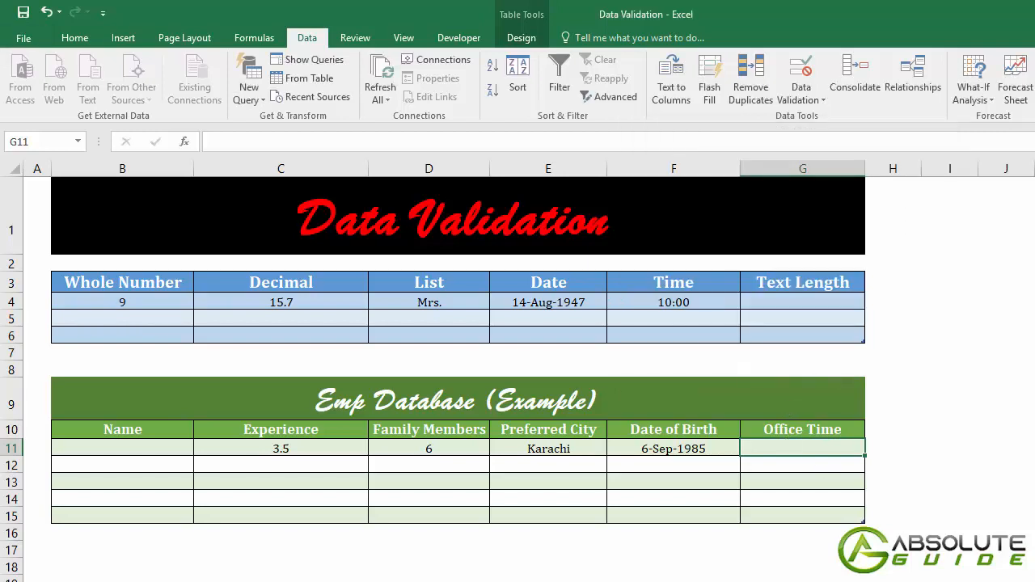
pyautogui.write('10:00')
pyautogui.press('Return')
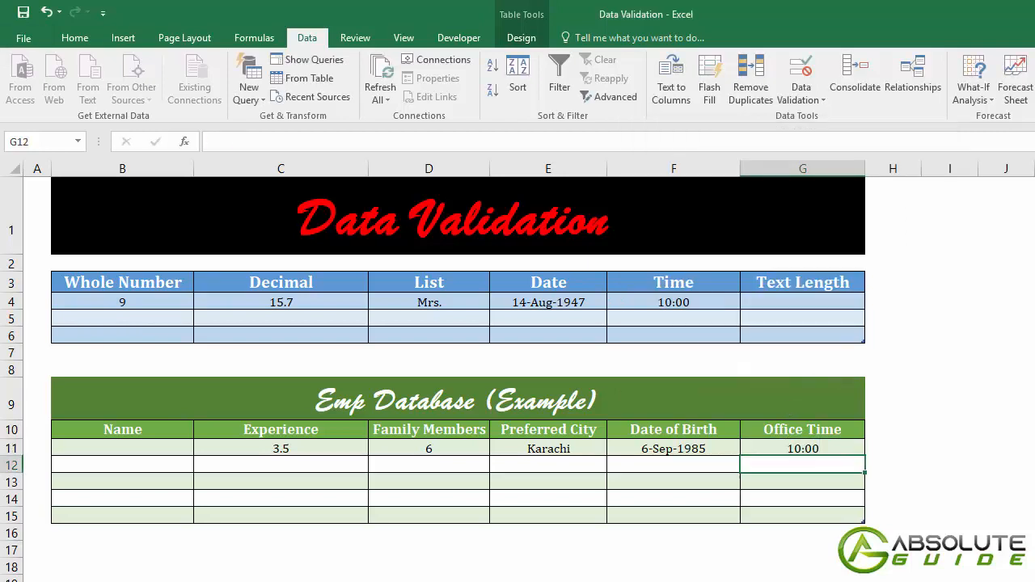
# Try to replace the office time in cell G11 with the text Karachi and with 19:00, and cancel each entry
pyautogui.press('Up')
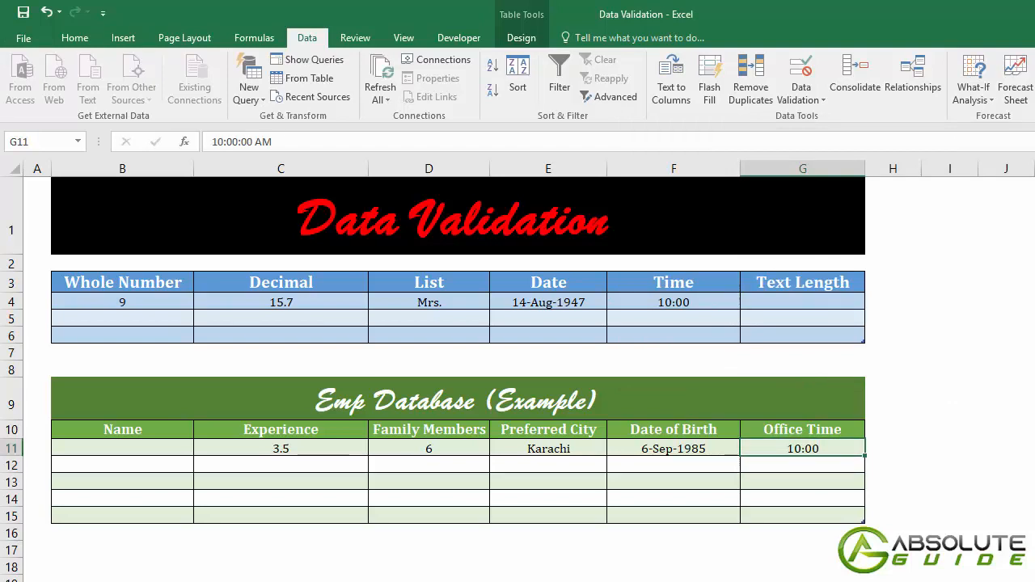
pyautogui.write('Karachi')
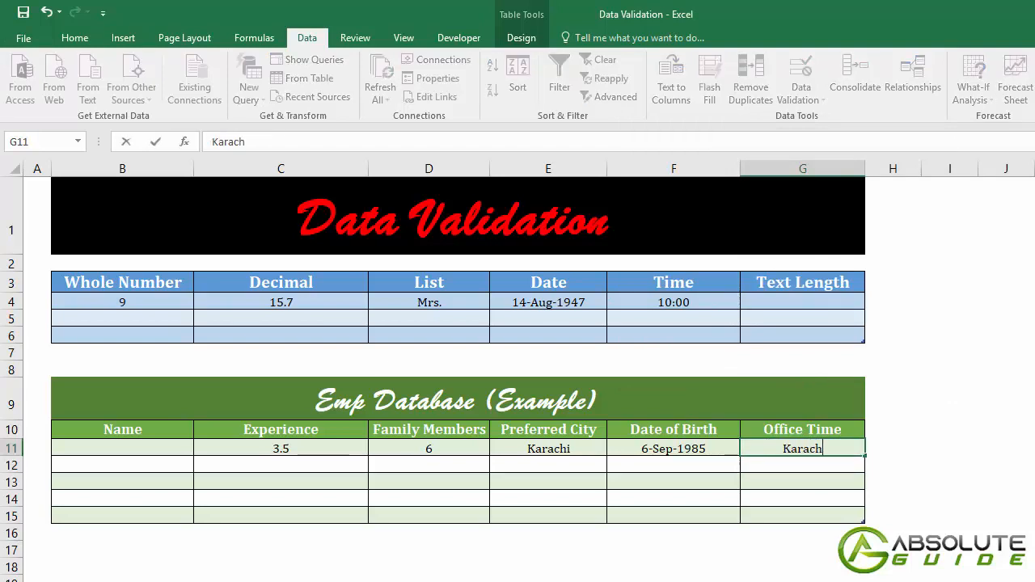
pyautogui.press('Return')
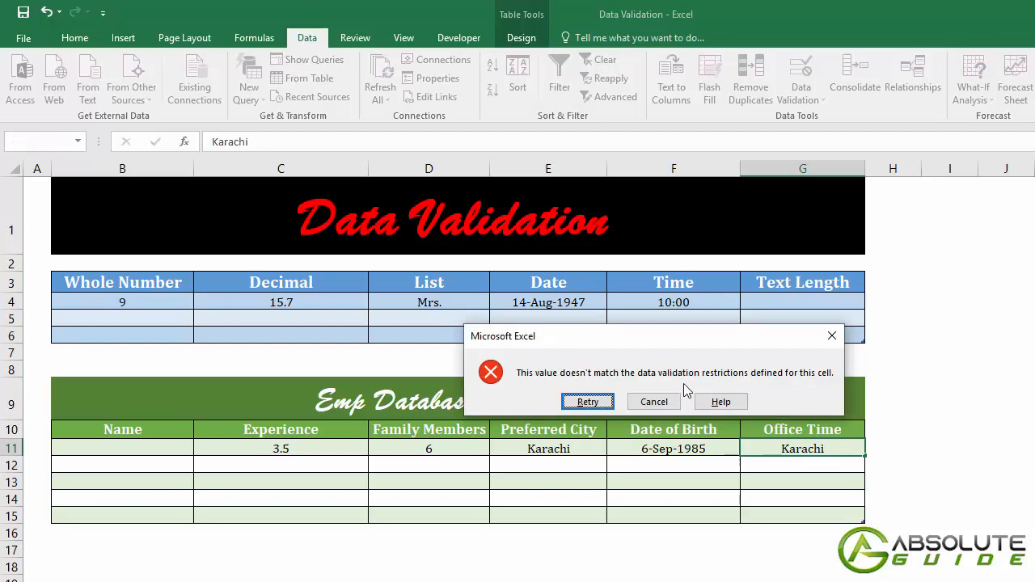
pyautogui.click(654, 402)
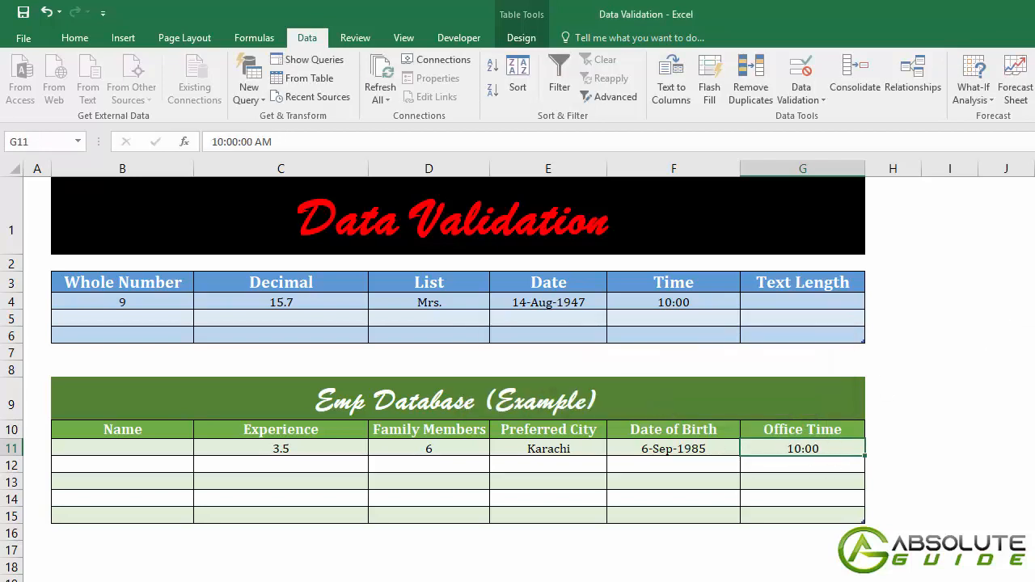
pyautogui.write('19:00')
pyautogui.press('Return')
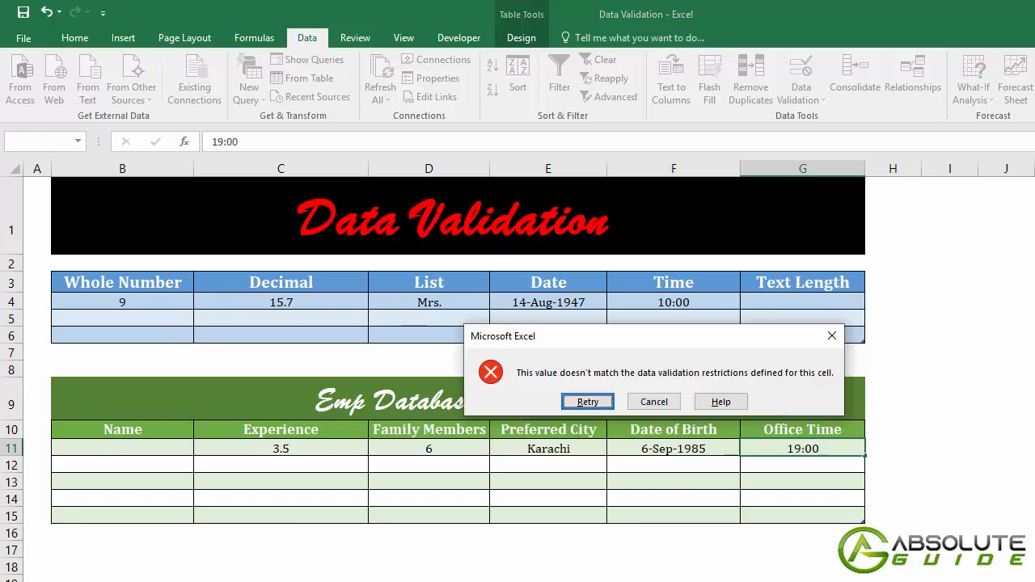
pyautogui.click(153, 451)
# Apply a text length validation rule to cell G4 under Text Length that allows between 3 and 10 characters
pyautogui.click(753, 302)
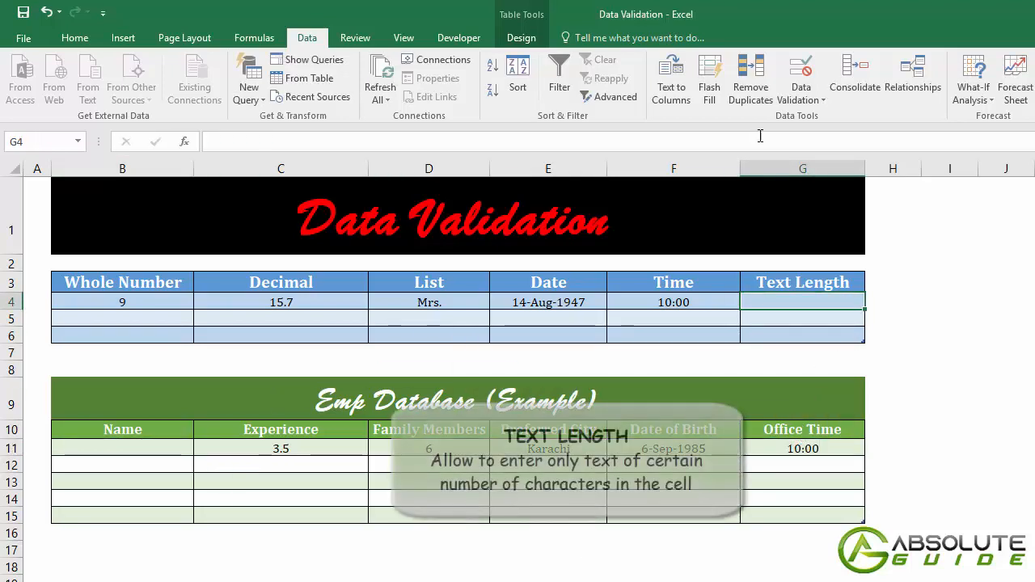
pyautogui.click(801, 81)
pyautogui.click(763, 217)
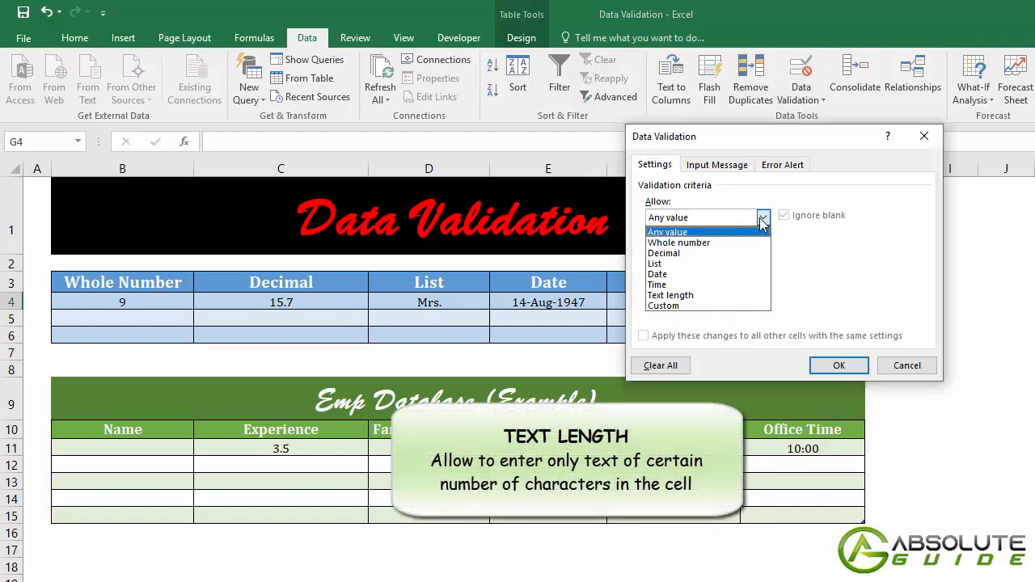
pyautogui.click(680, 296)
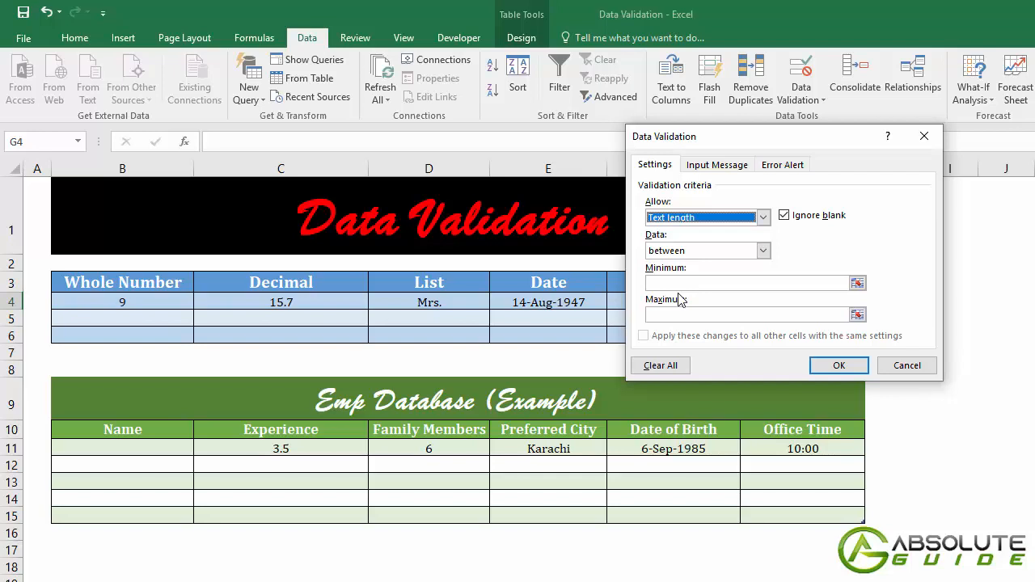
pyautogui.press('Tab')
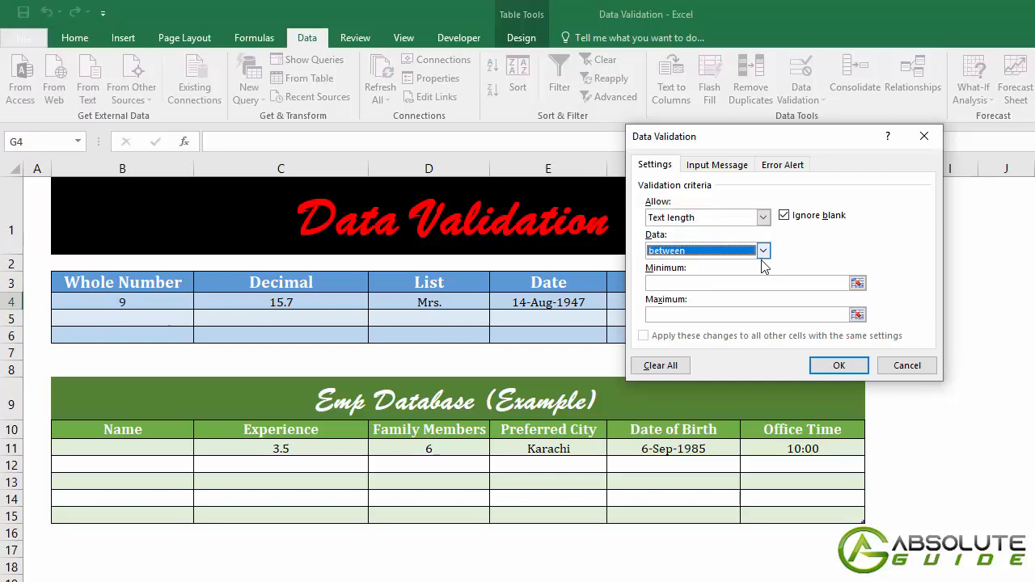
pyautogui.click(763, 250)
pyautogui.click(763, 251)
pyautogui.click(710, 282)
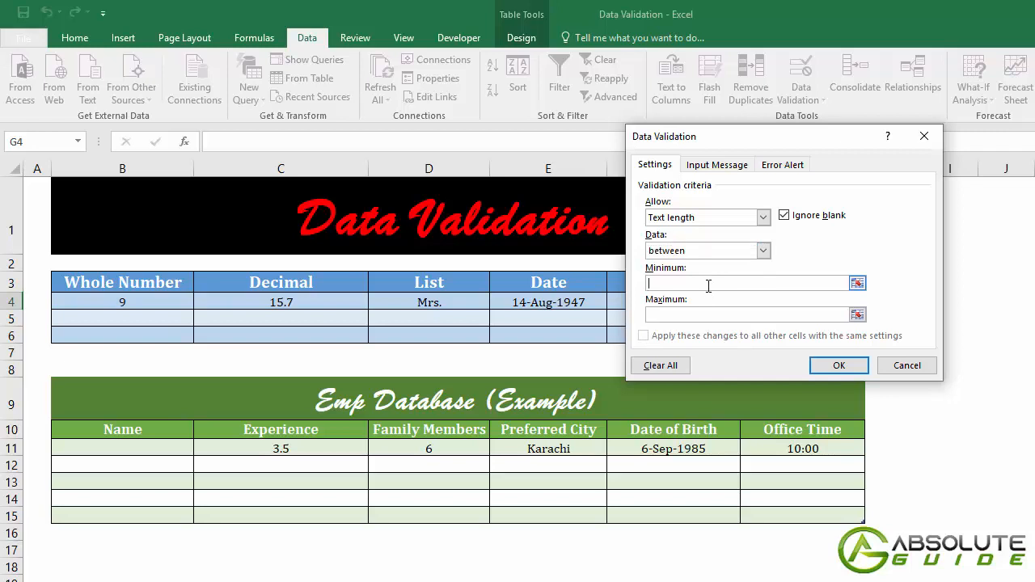
pyautogui.write('3')
pyautogui.click(715, 314)
pyautogui.write('10')
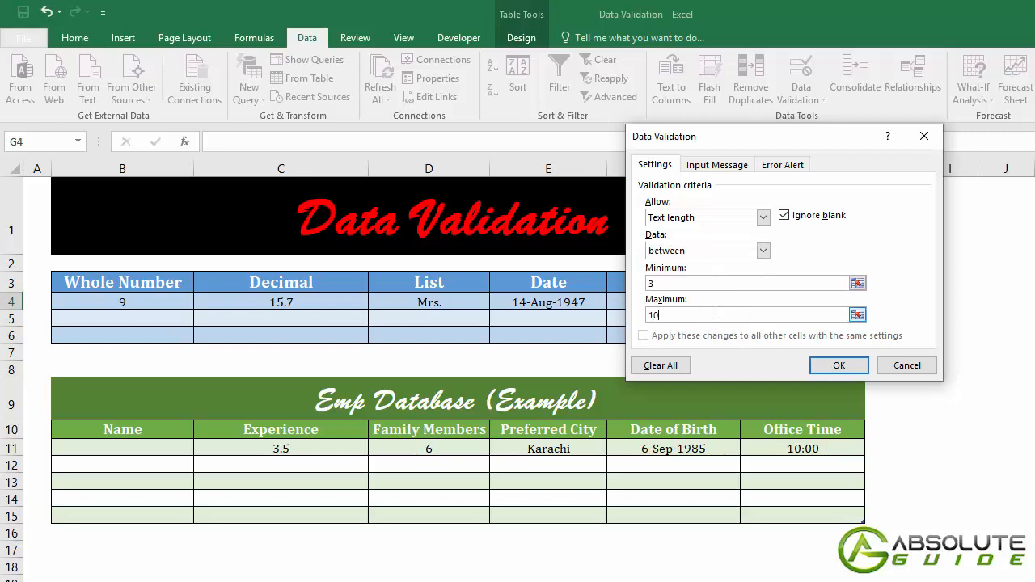
pyautogui.click(839, 365)
# Try the text Hi in cell G4, cancel that entry, and enter Hello instead
pyautogui.write('Hi')
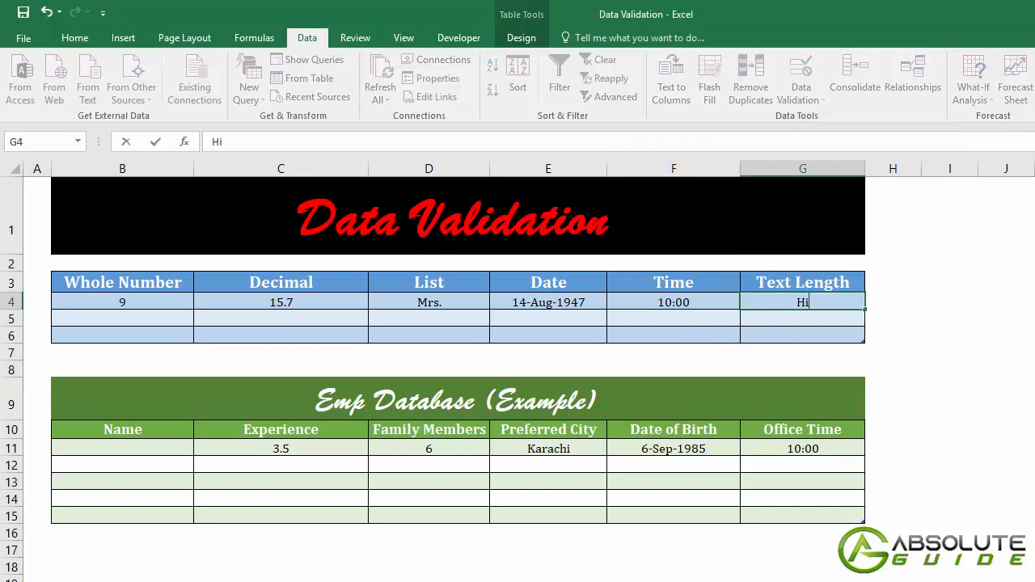
pyautogui.press('Return')
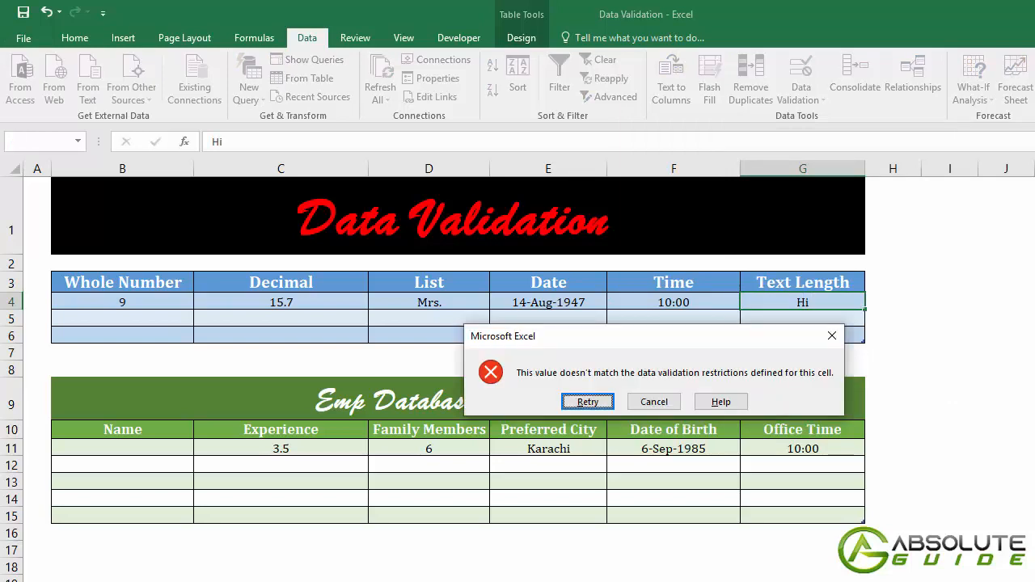
pyautogui.click(654, 402)
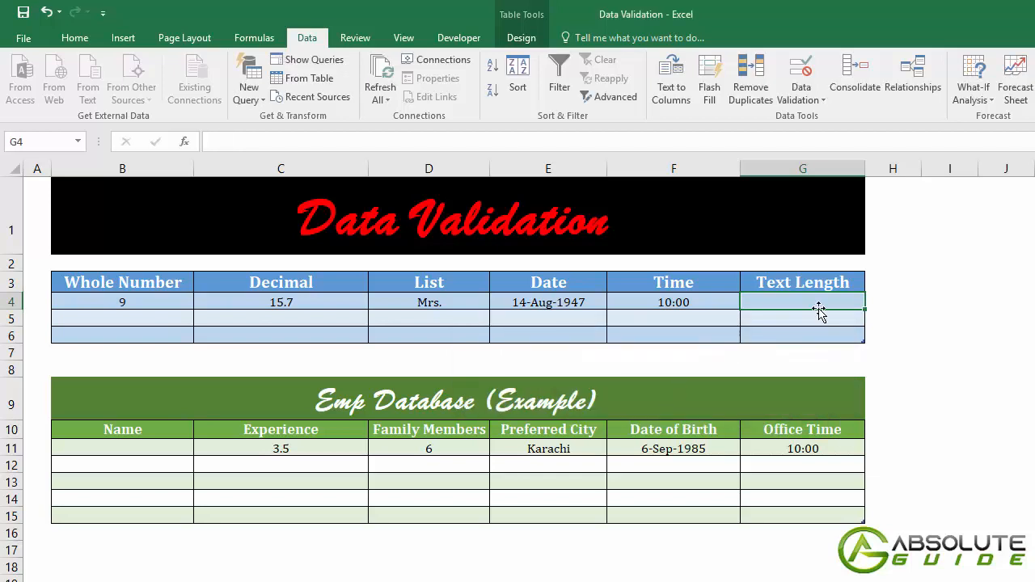
pyautogui.write('Hello')
pyautogui.press('Return')
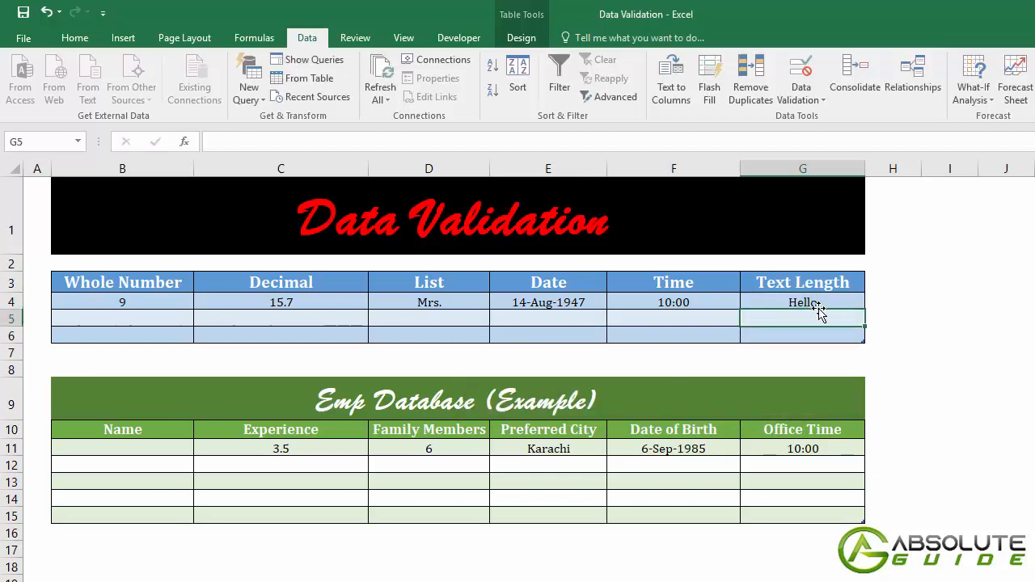
# Try to replace the text in cell G4 with Data Validation, and cancel the entry
pyautogui.click(818, 304)
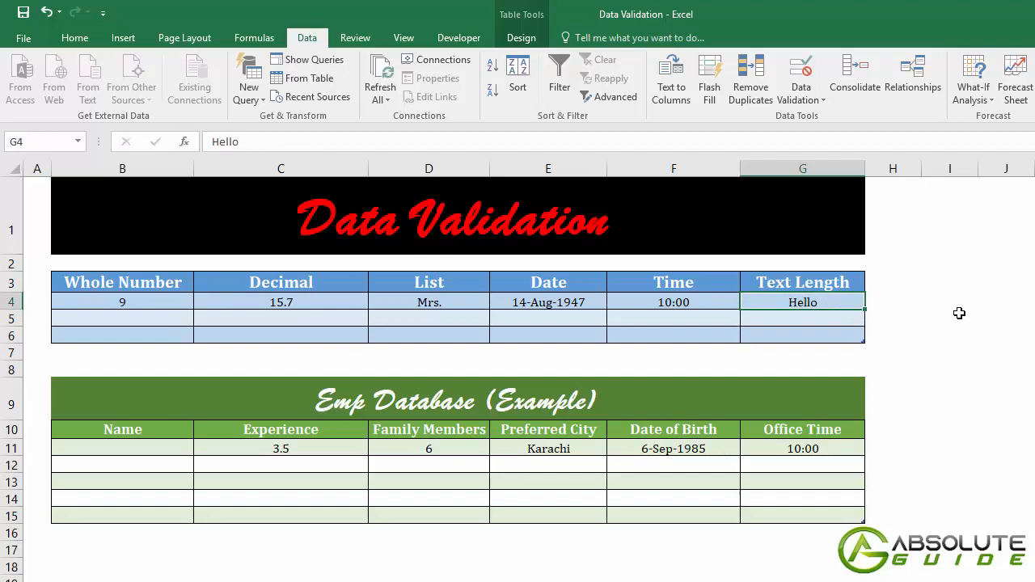
pyautogui.write('Data Validation')
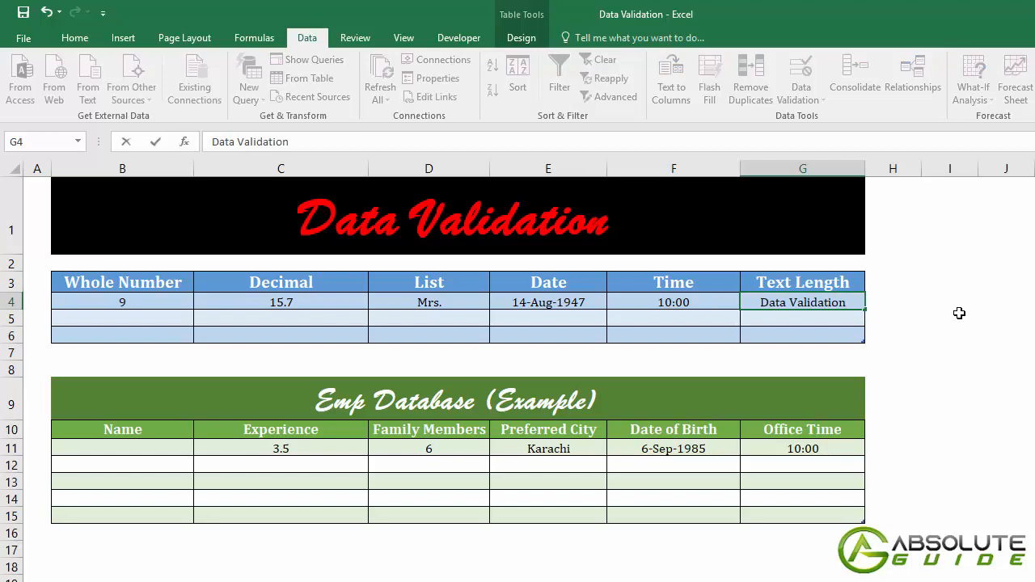
pyautogui.press('Return')
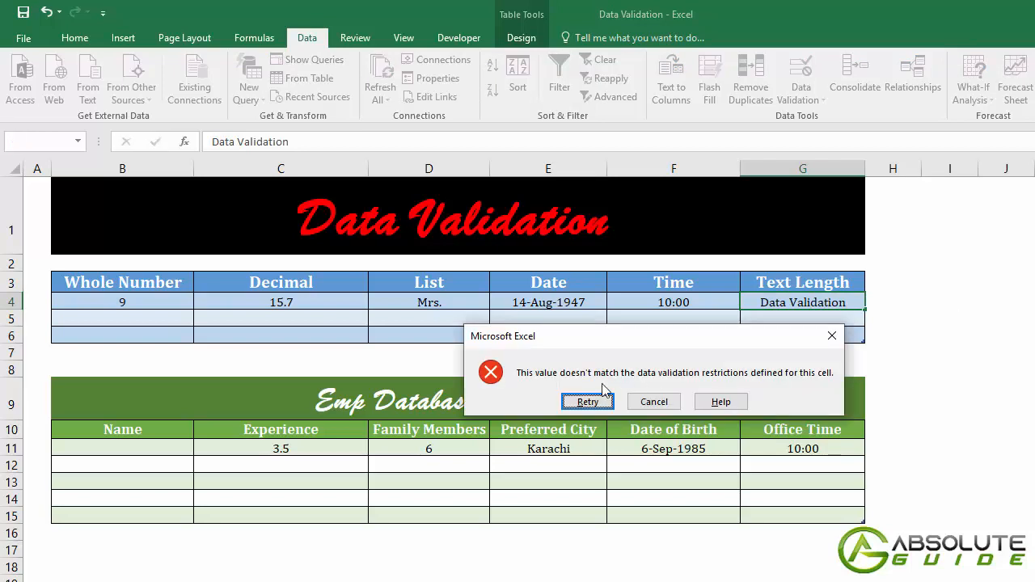
pyautogui.click(652, 403)
# Apply a text length validation rule to cell B11 under Name that allows a length less than or equal to 20
pyautogui.click(138, 453)
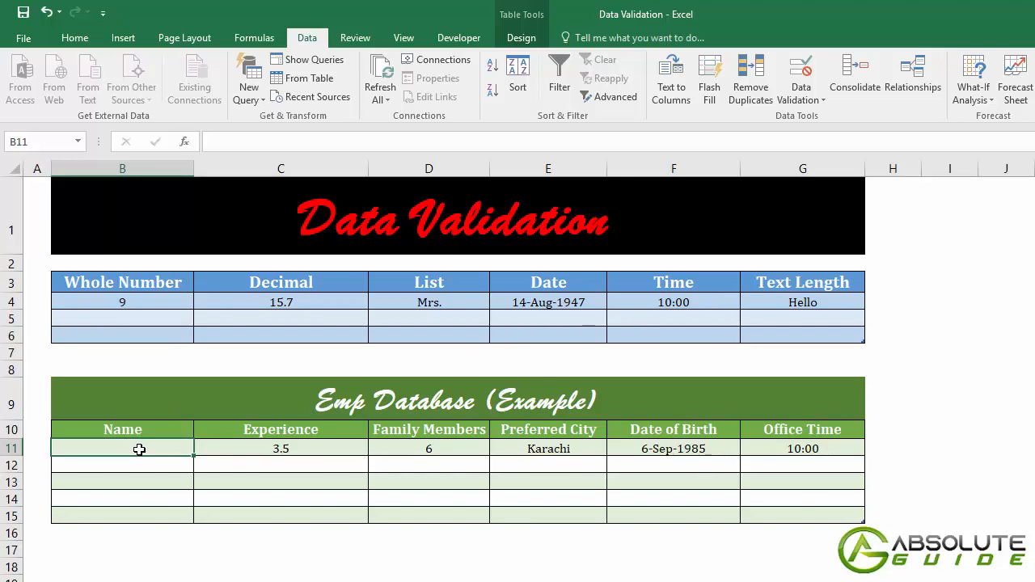
pyautogui.click(802, 77)
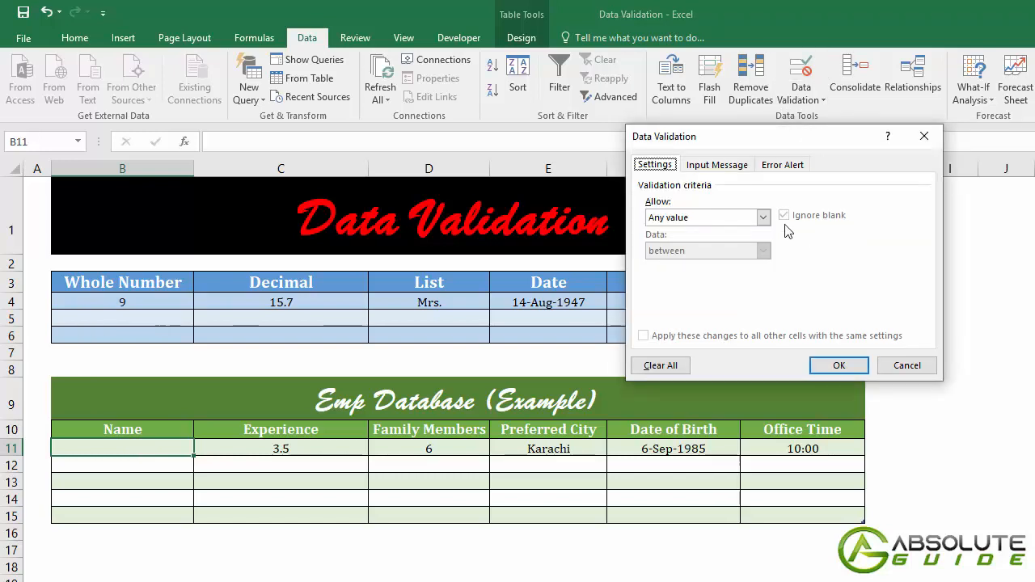
pyautogui.click(745, 218)
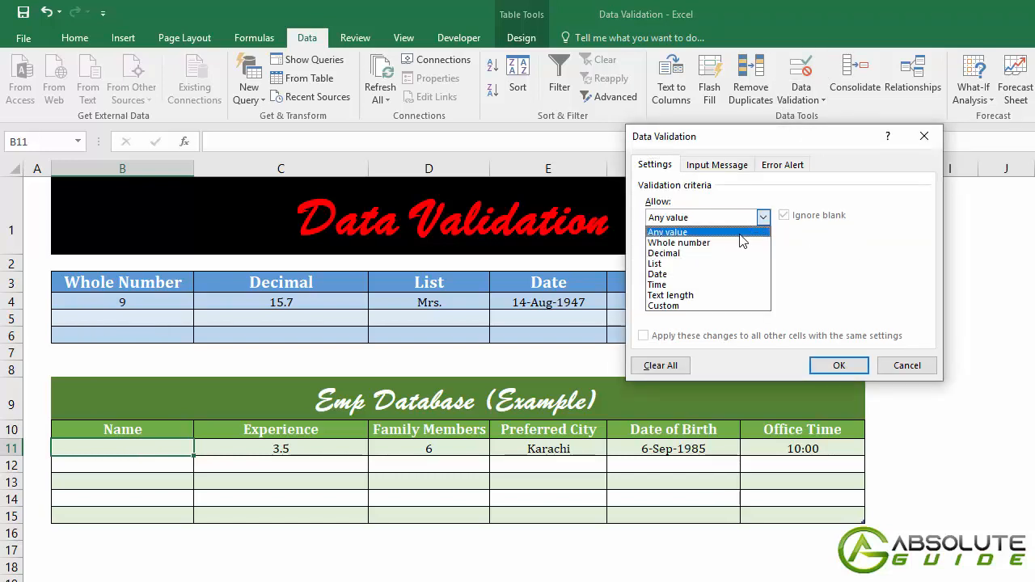
pyautogui.click(692, 295)
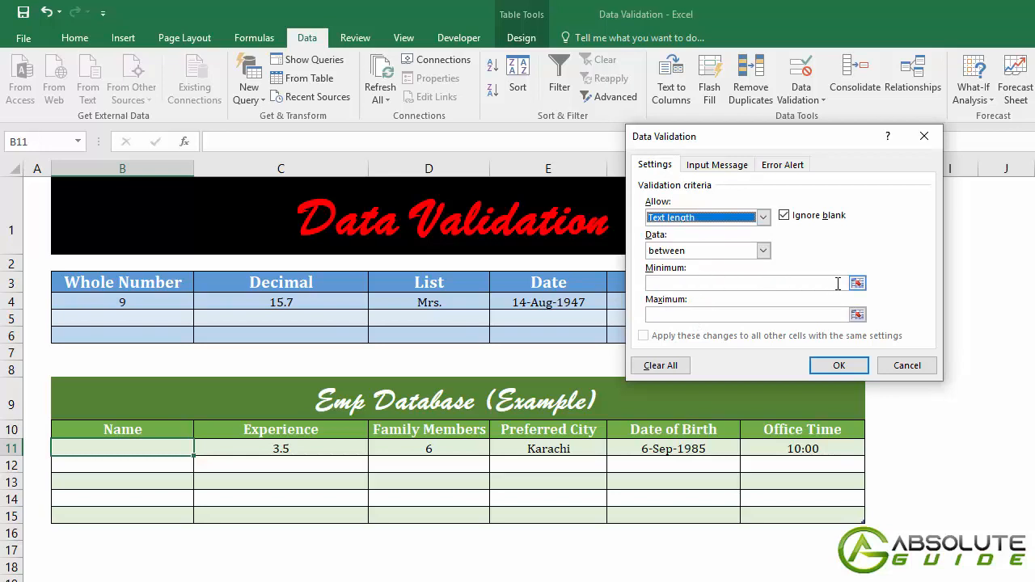
pyautogui.click(763, 250)
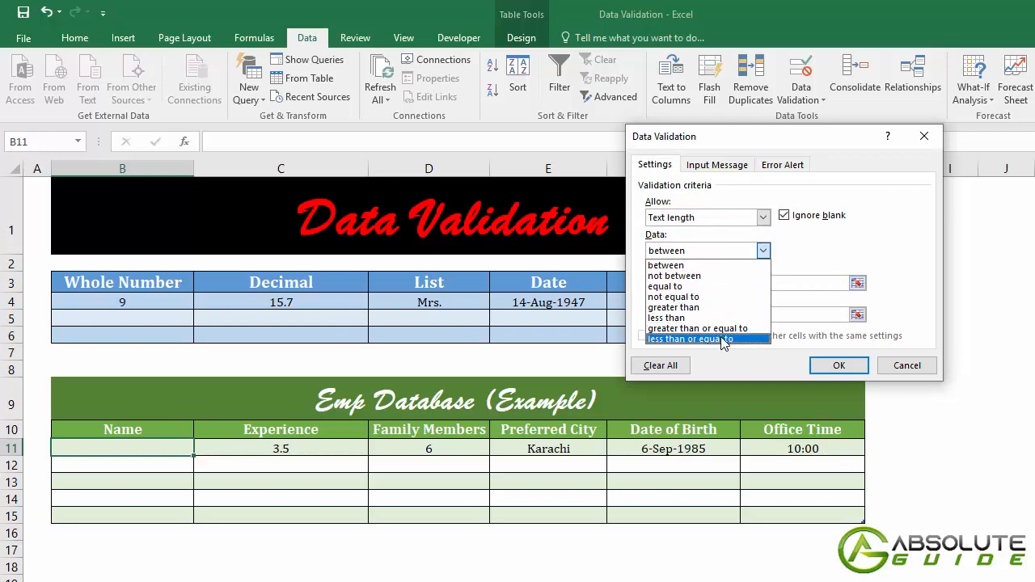
pyautogui.click(733, 339)
pyautogui.click(707, 283)
pyautogui.write('20')
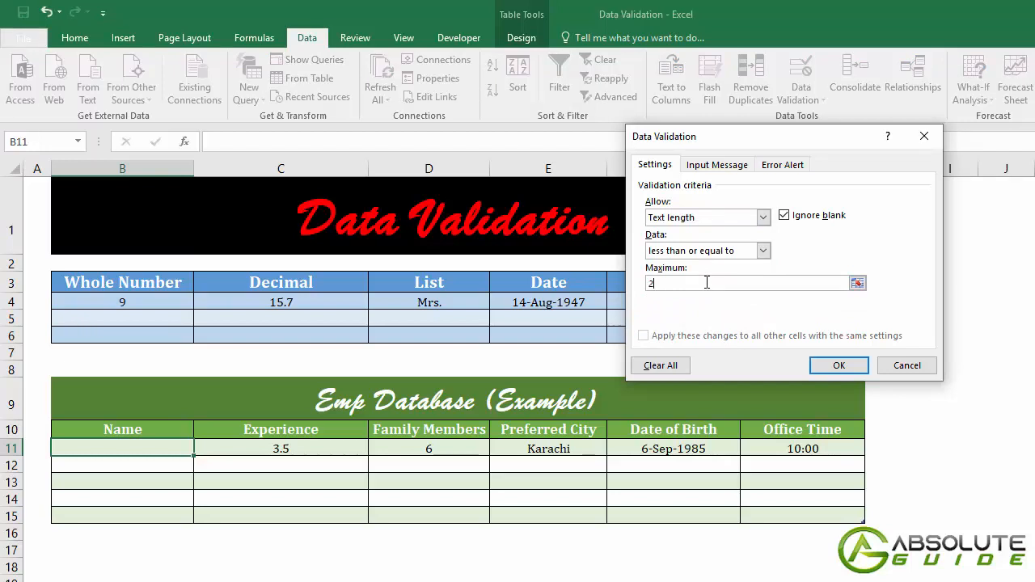
pyautogui.click(839, 366)
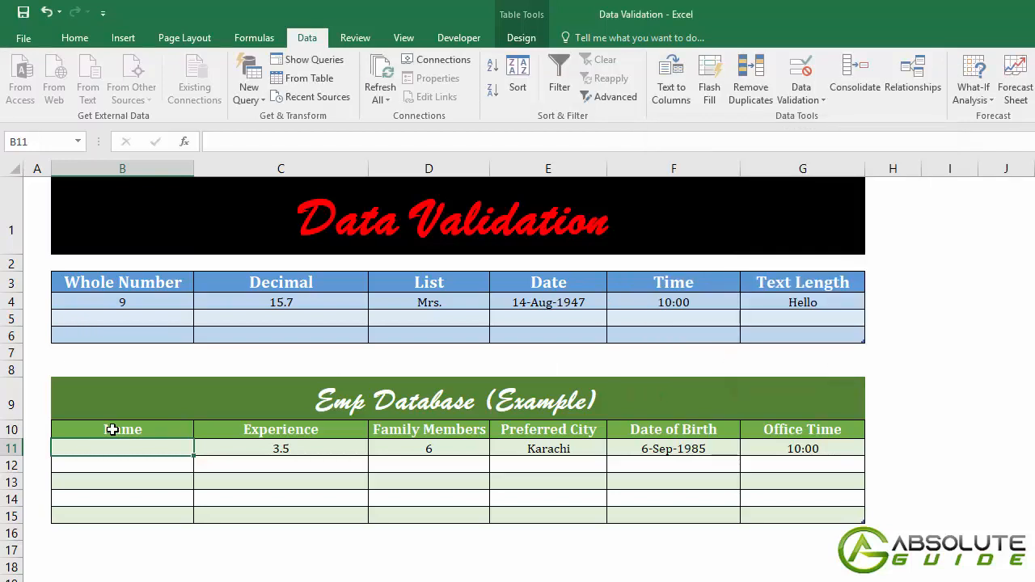
# Enter an employee name within the length limit in cell B11, and clear the cell again
pyautogui.write('Ma')
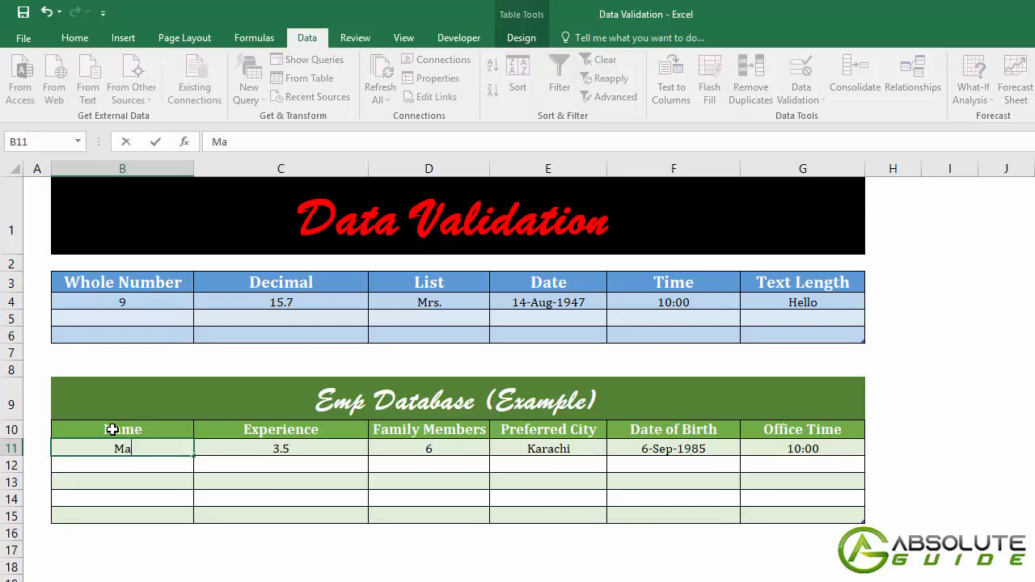
pyautogui.write('lik Iran Man')
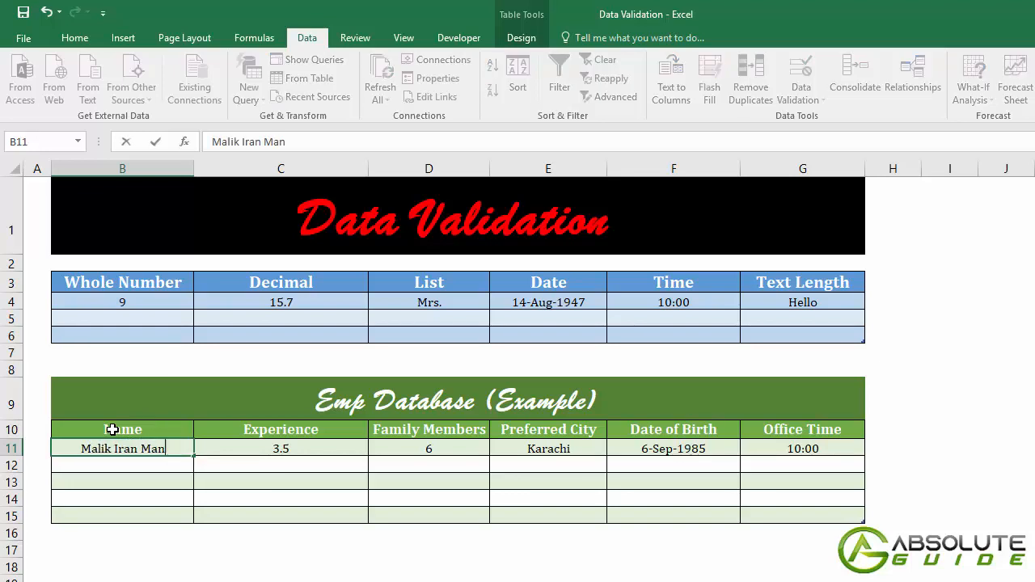
pyautogui.press('Return')
pyautogui.press('Up')
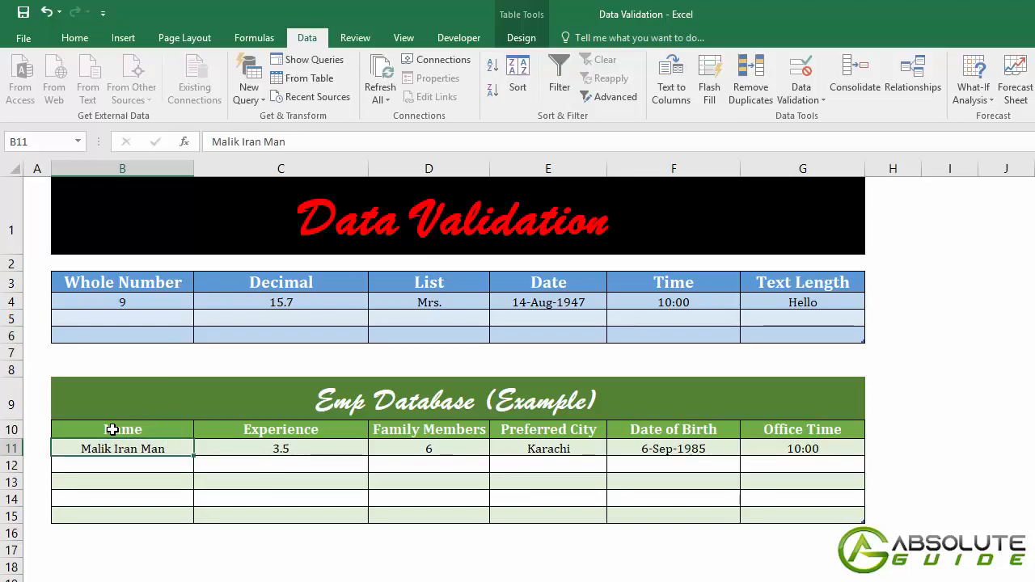
pyautogui.press('Delete')
# Try to enter an employee name longer than 20 characters in cell B11, and cancel the entry
pyautogui.write('Mali')
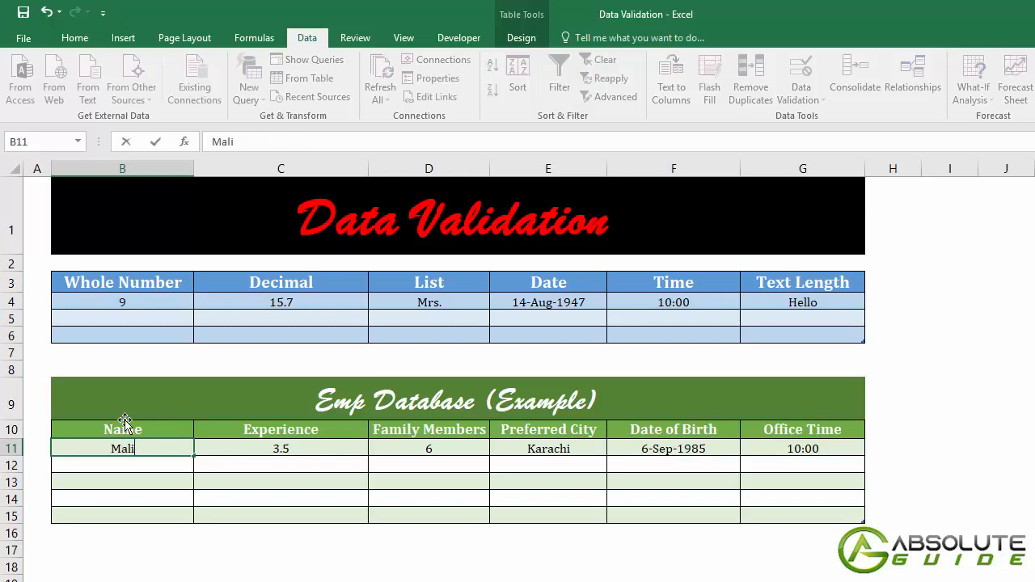
pyautogui.write('k Yousuf Jan Muhammad')
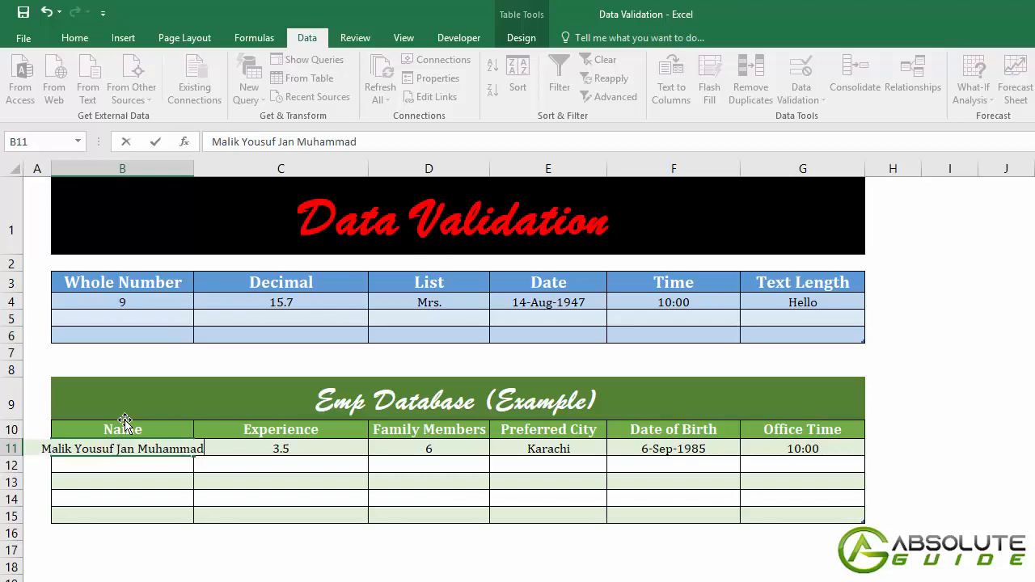
pyautogui.press('Return')
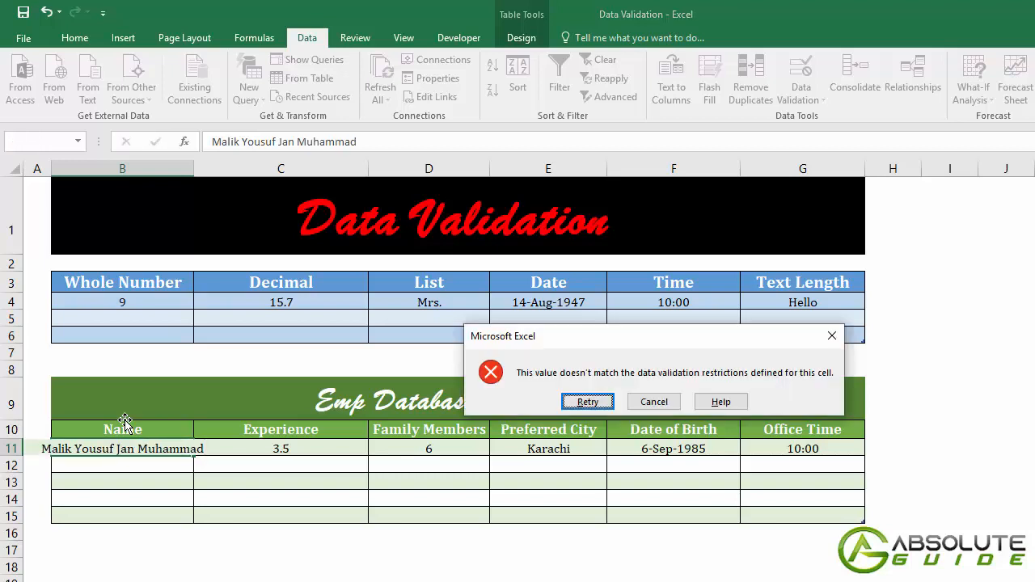
pyautogui.click(654, 402)
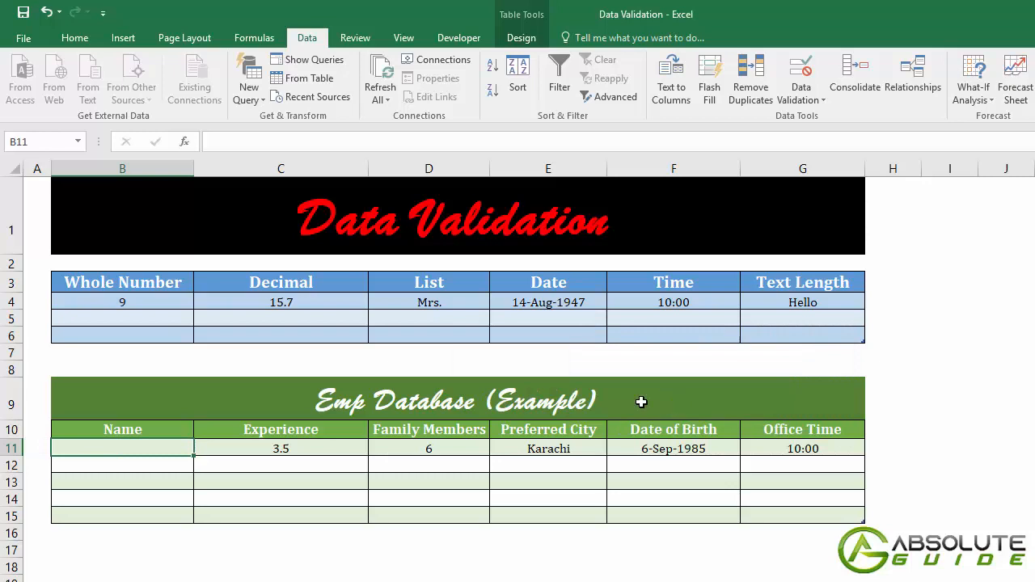
# Enter a three-word employee name of no more than 20 characters in cell B11 under Name
pyautogui.write('Malik Blac')
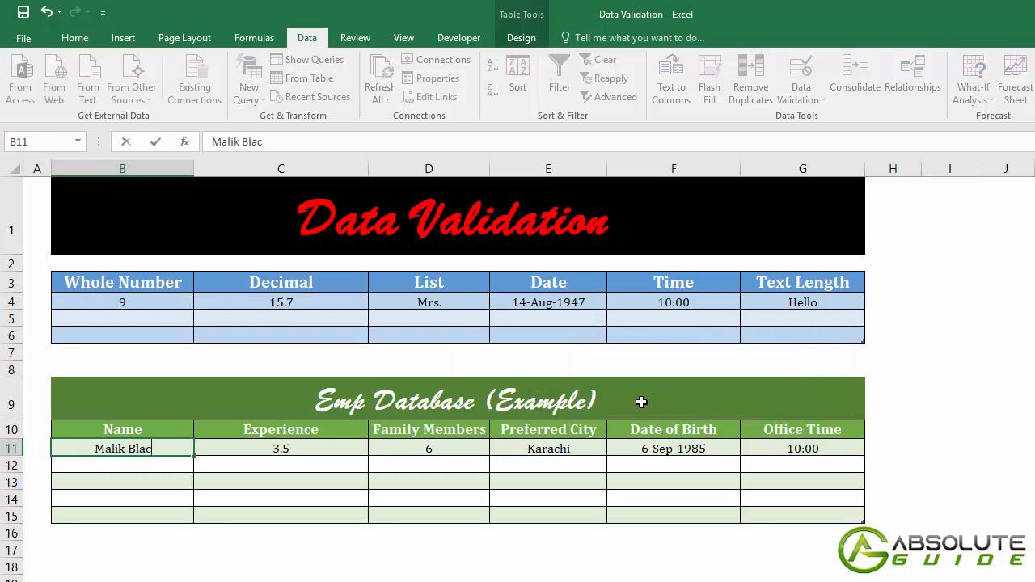
pyautogui.write('k Panther')
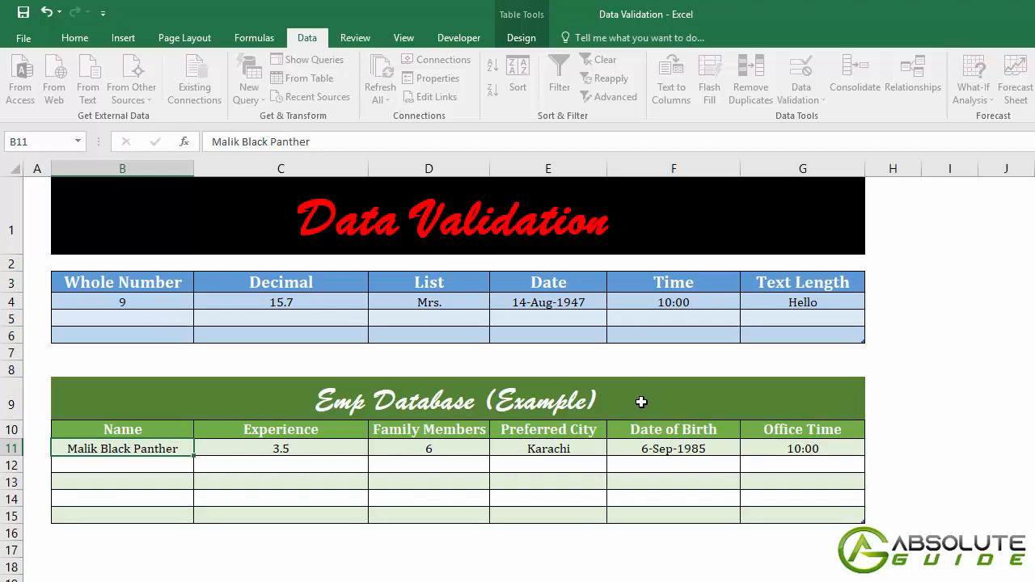
pyautogui.press('Return')
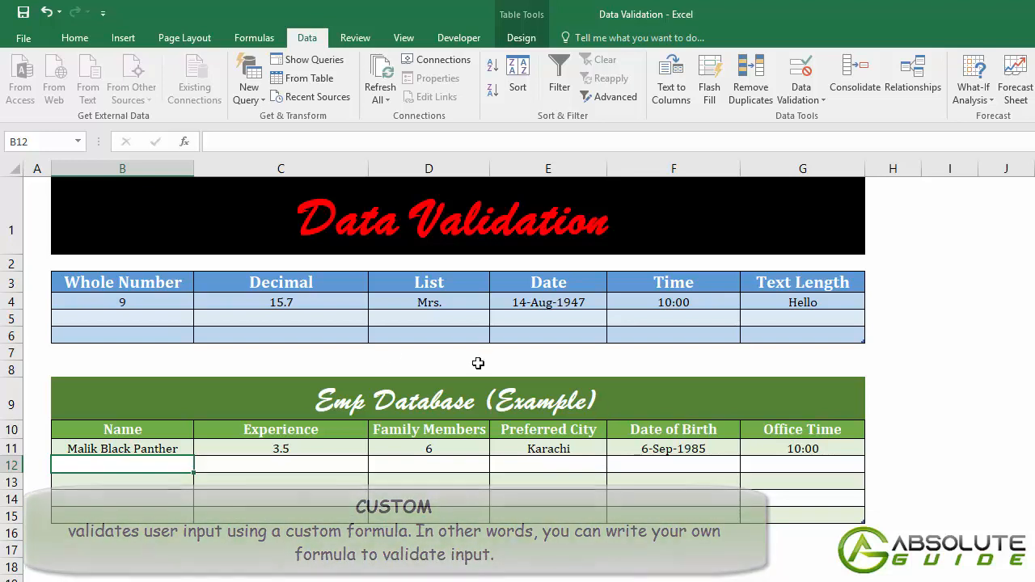
# Add an input message titled "Name" with the text "Text Length is 20" to cell B11, and reselect the cell to check it
pyautogui.click(134, 450)
pyautogui.click(801, 68)
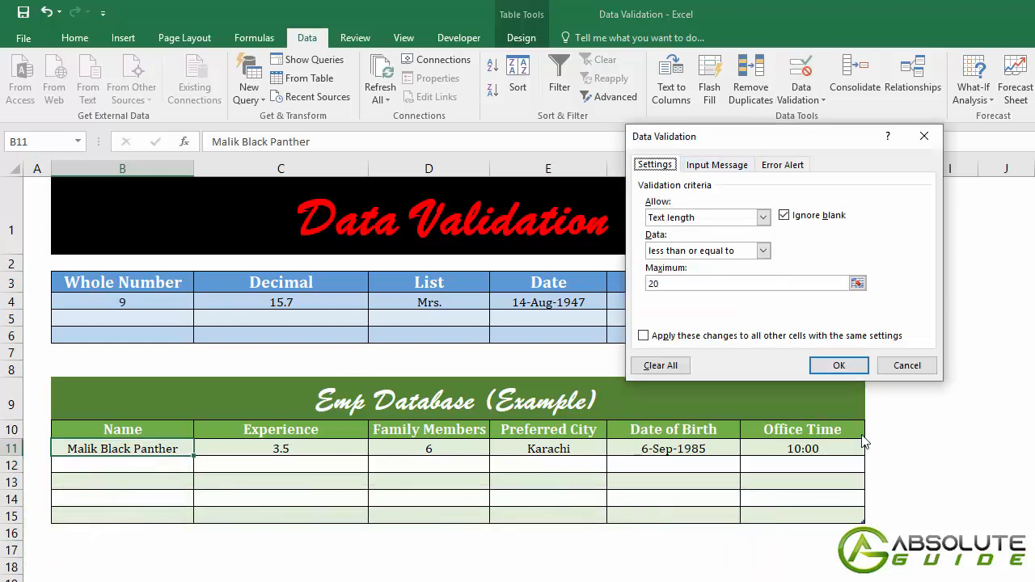
pyautogui.click(734, 168)
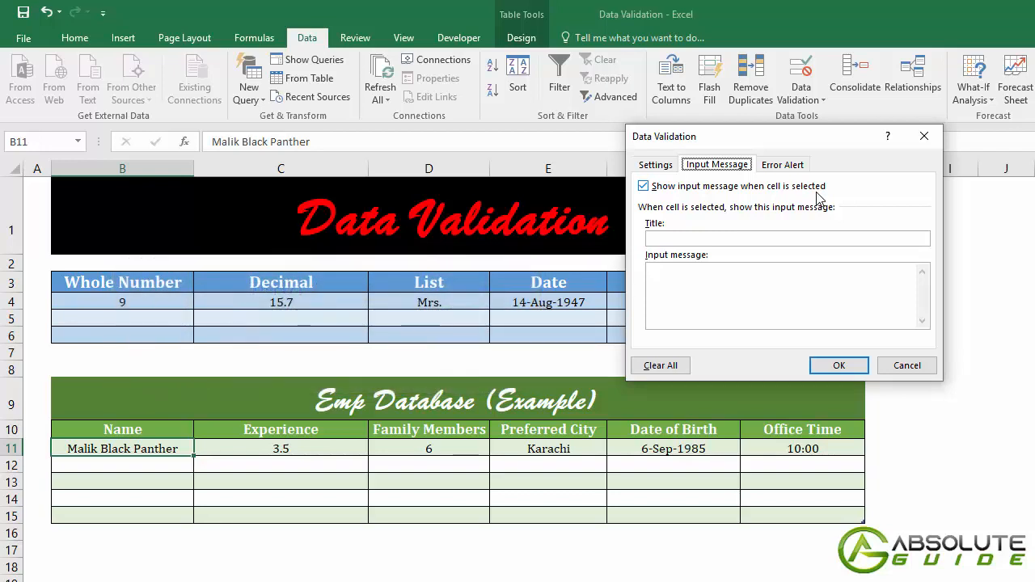
pyautogui.click(791, 240)
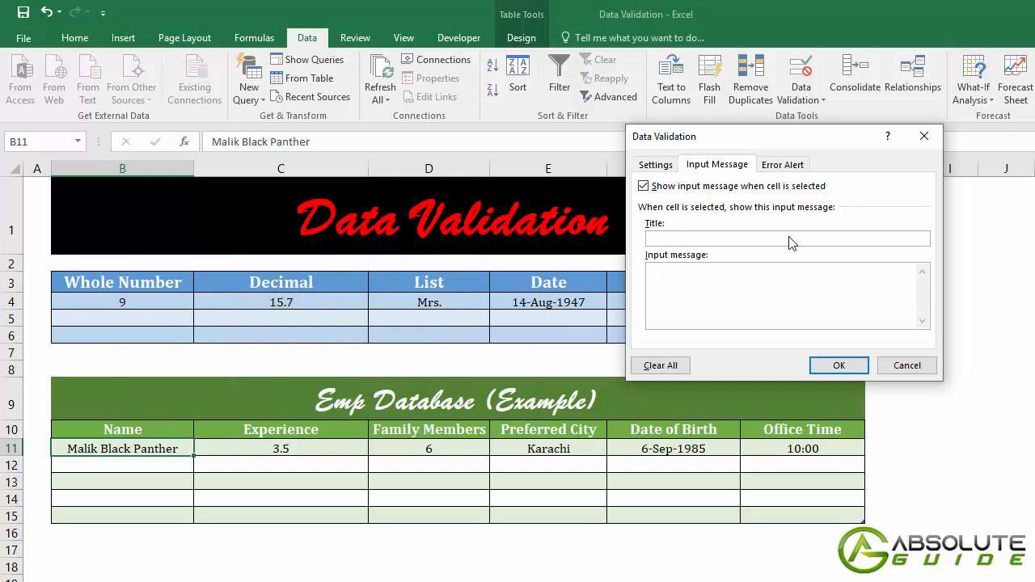
pyautogui.write('Name')
pyautogui.click(783, 296)
pyautogui.write('Text Length is 20')
pyautogui.click(838, 364)
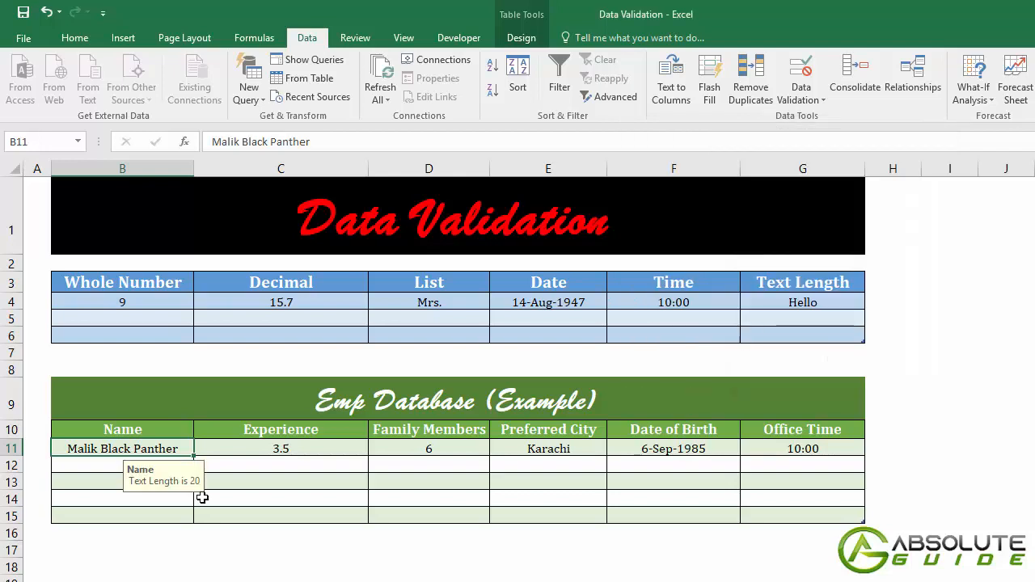
pyautogui.click(294, 495)
pyautogui.click(142, 452)
# Set the error alert style of the validation rule in cell C11 under Experience to Information
pyautogui.press('Tab')
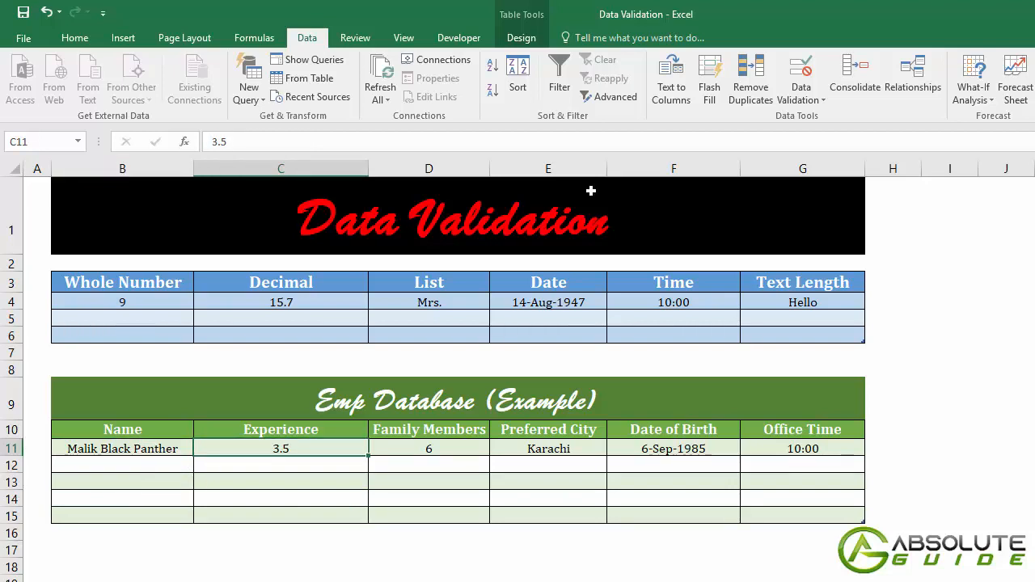
pyautogui.click(796, 75)
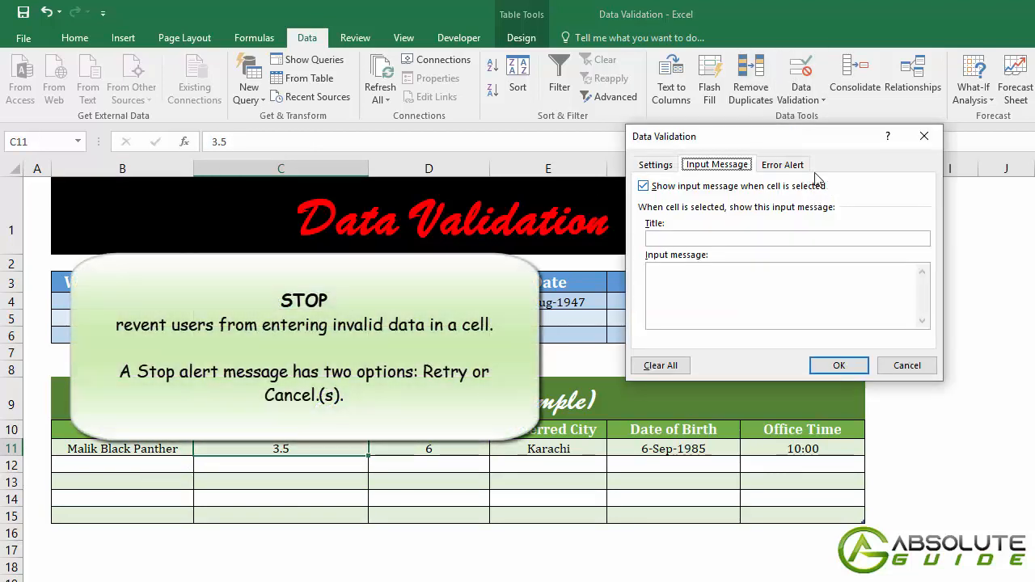
pyautogui.click(788, 166)
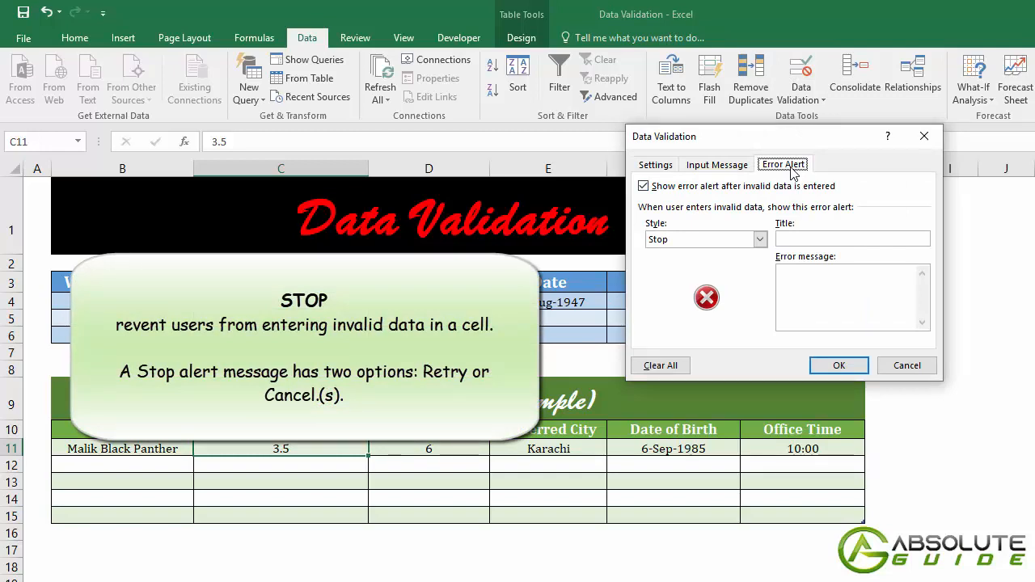
pyautogui.click(761, 241)
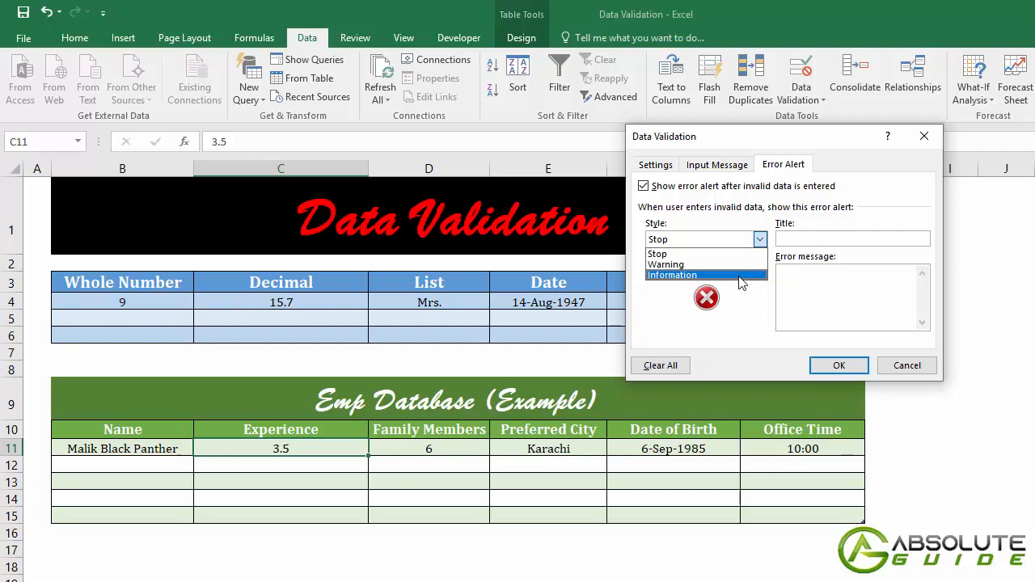
pyautogui.click(740, 276)
pyautogui.click(838, 366)
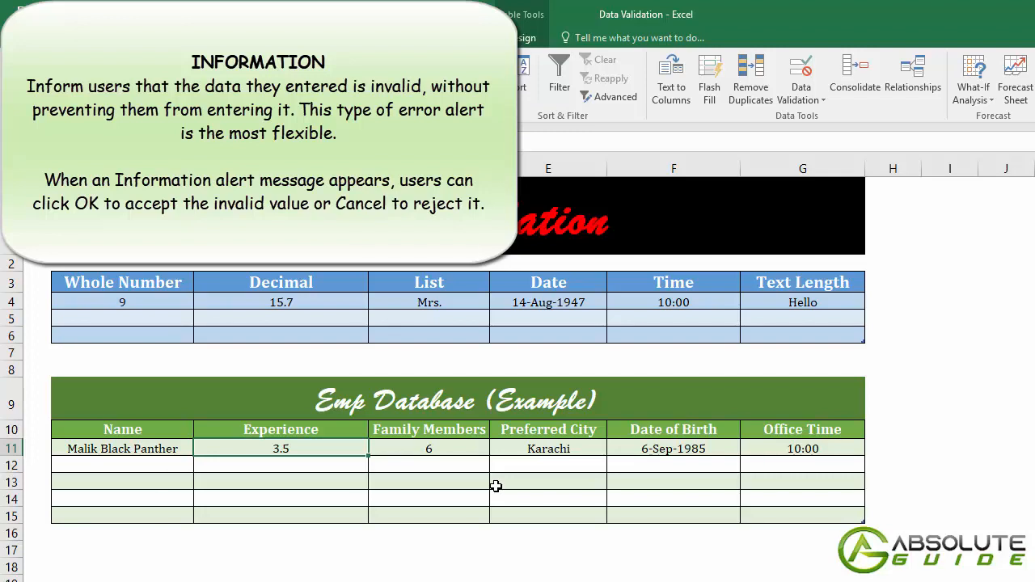
# Enter the invalid value 2 in cell C11 and accept it despite the information alert
pyautogui.write('2')
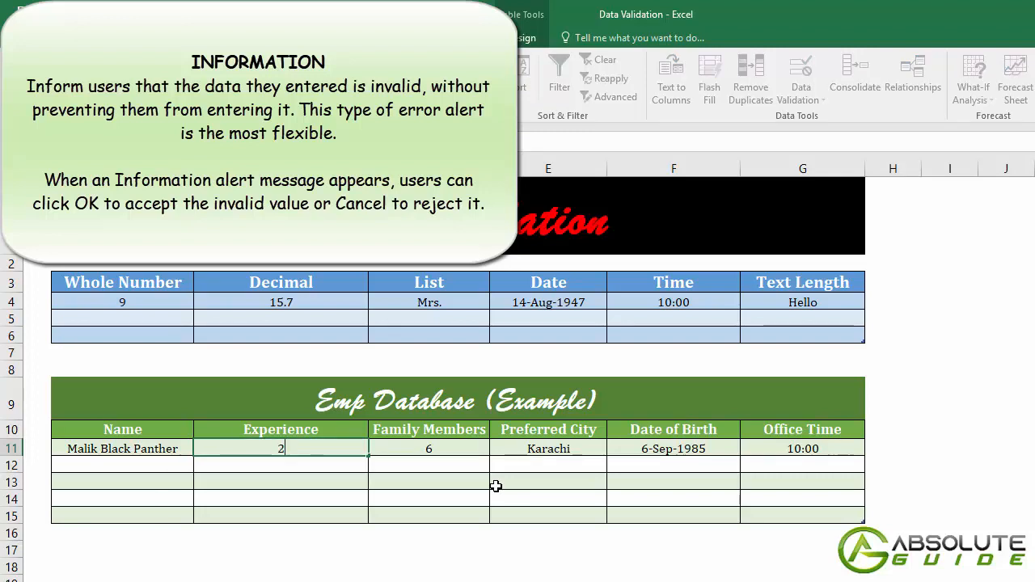
pyautogui.press('Return')
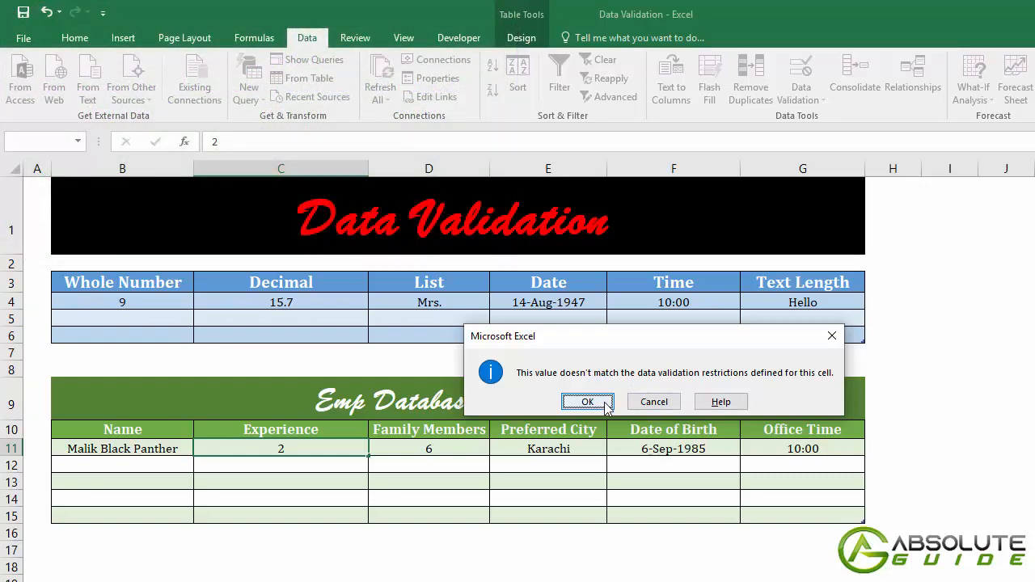
pyautogui.click(607, 403)
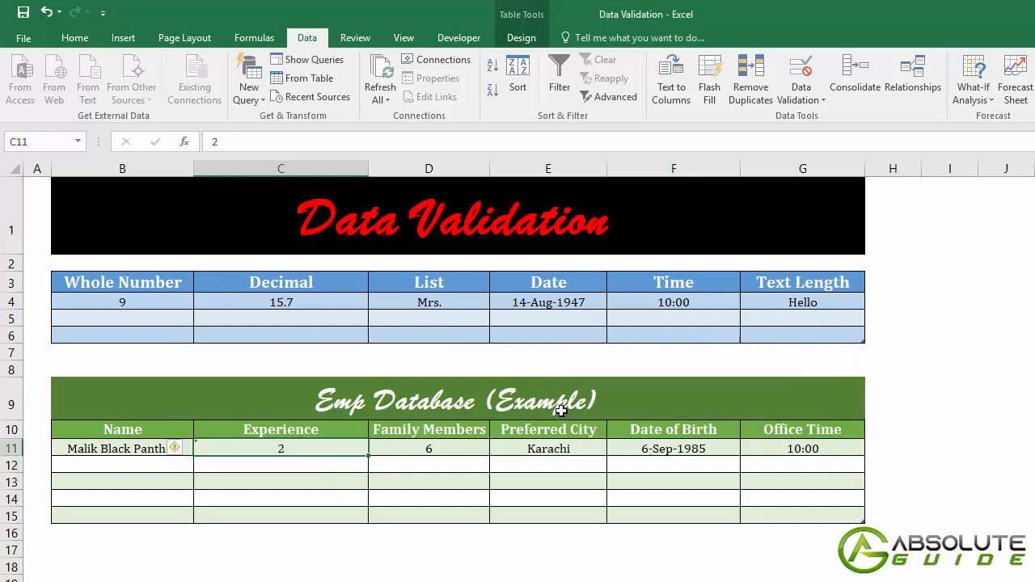
pyautogui.click(569, 477)
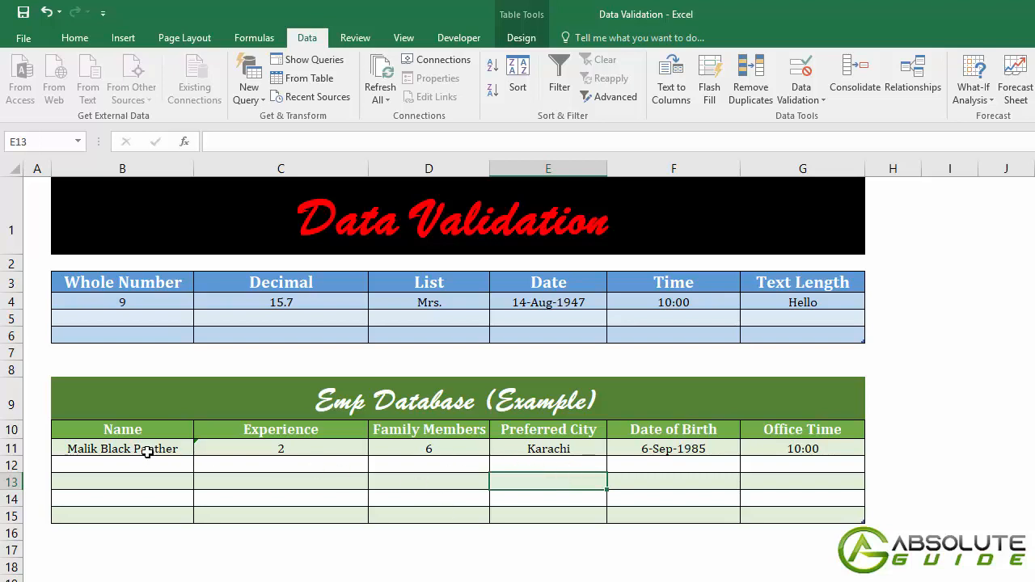
# Circle the invalid data in row 11 of the employee table, and clear the validation circles
pyautogui.moveTo(132, 450)
pyautogui.moveTo(132, 450); pyautogui.dragTo(801, 449)
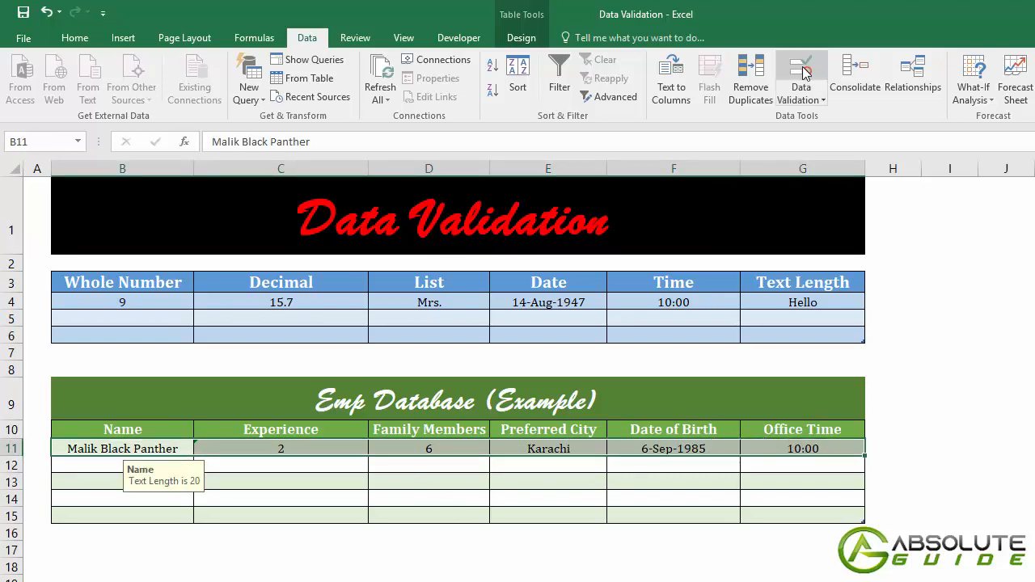
pyautogui.click(822, 105)
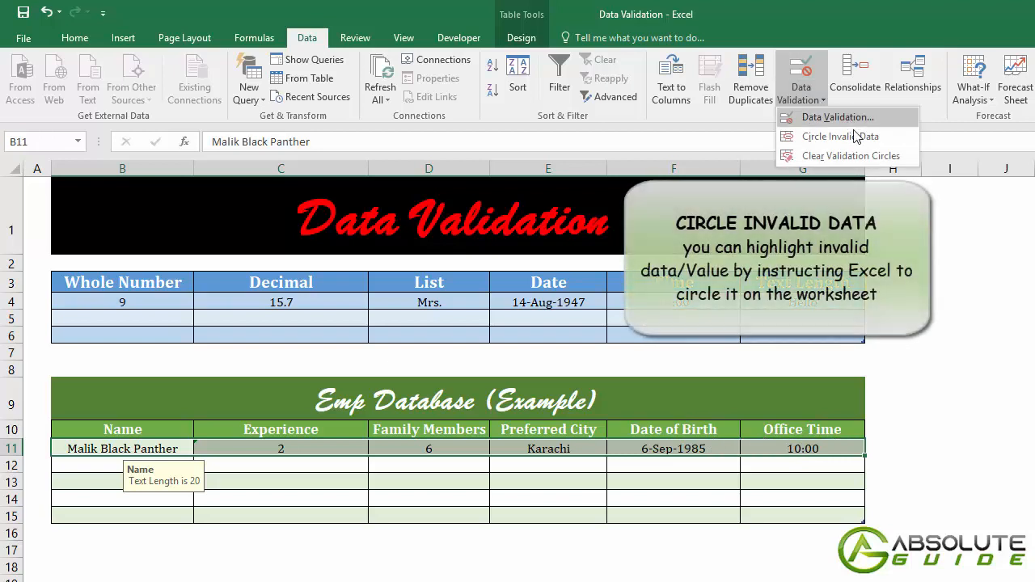
pyautogui.click(887, 136)
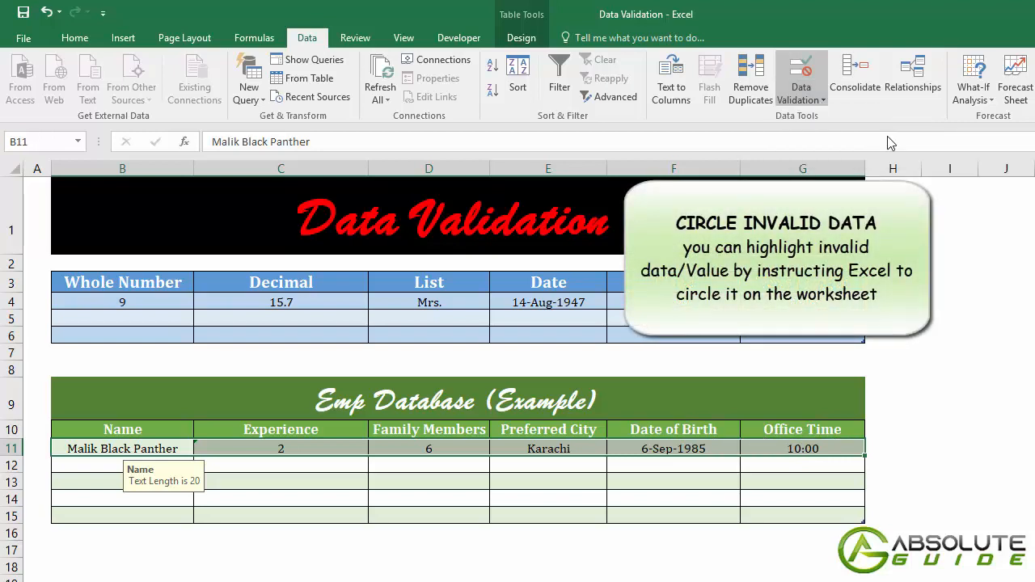
pyautogui.click(555, 490)
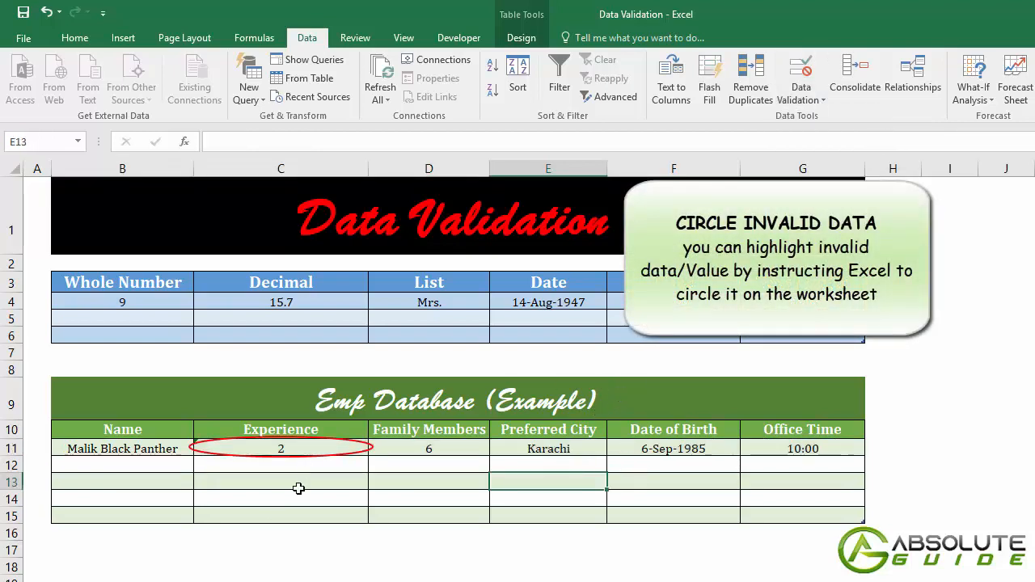
pyautogui.click(353, 449)
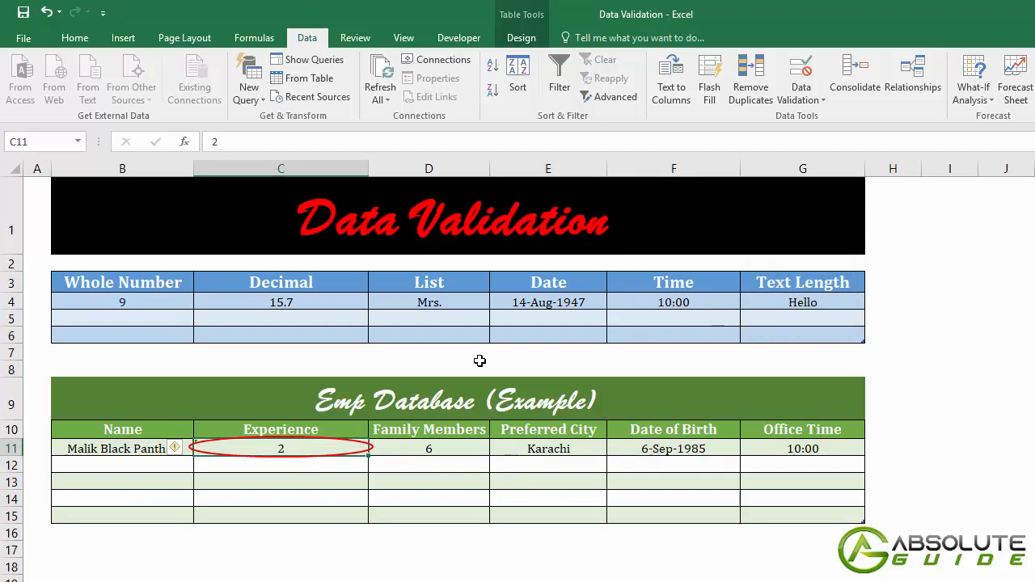
pyautogui.click(809, 99)
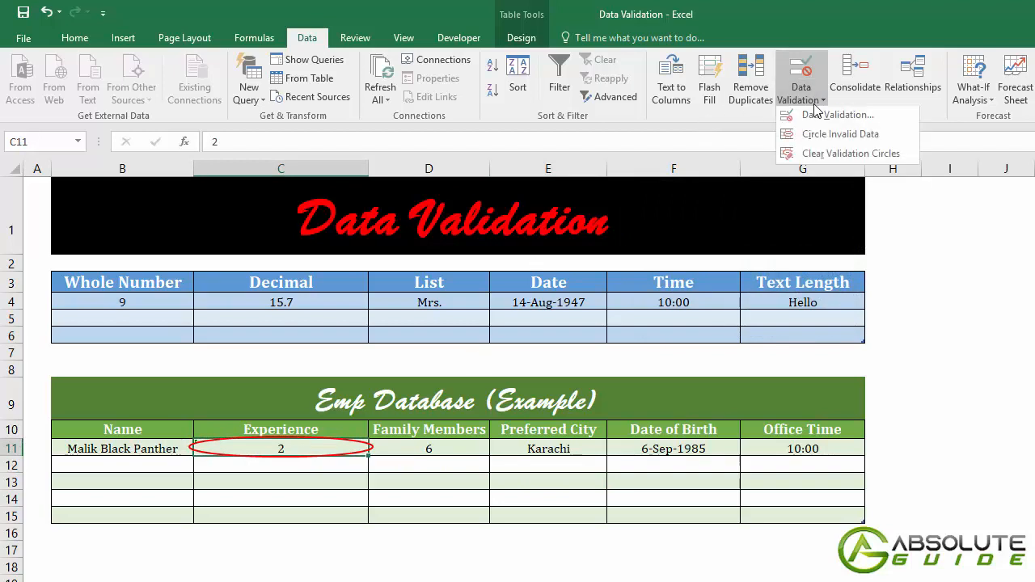
pyautogui.click(907, 156)
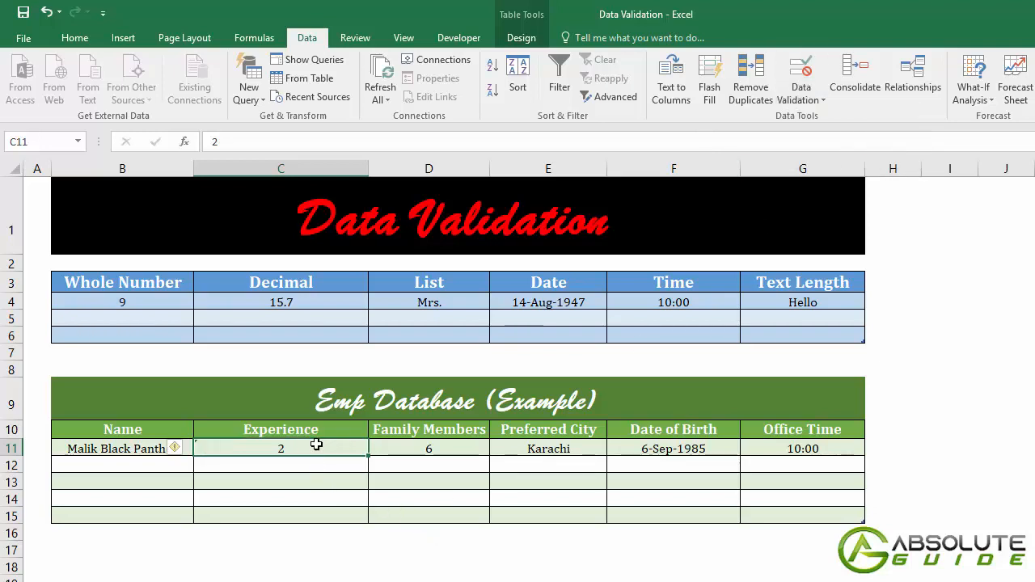
# Set the error alert style of cell C11 to Stop, and enter 3.5 as the experience value
pyautogui.click(805, 99)
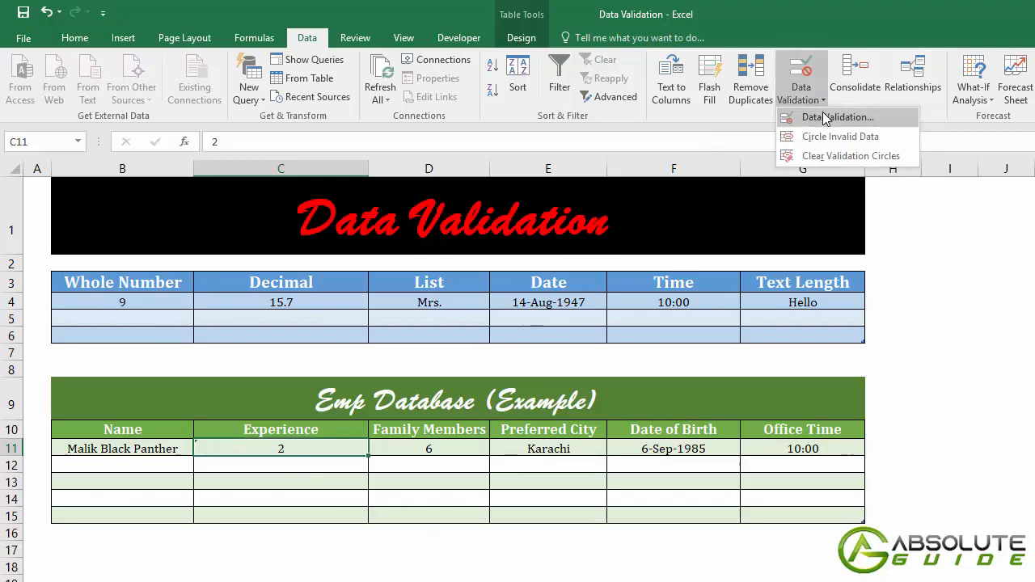
pyautogui.click(825, 119)
pyautogui.click(704, 240)
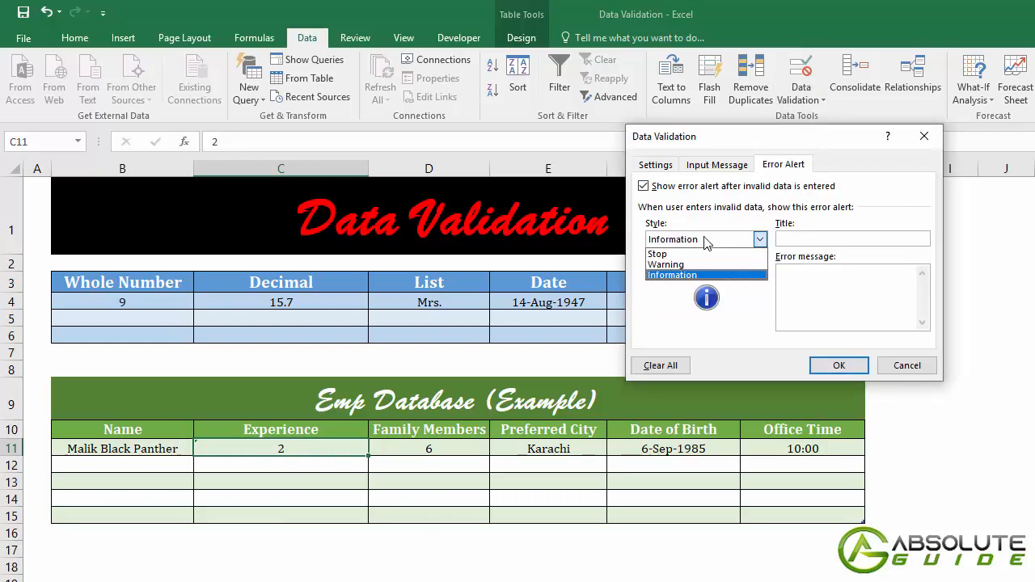
pyautogui.click(703, 257)
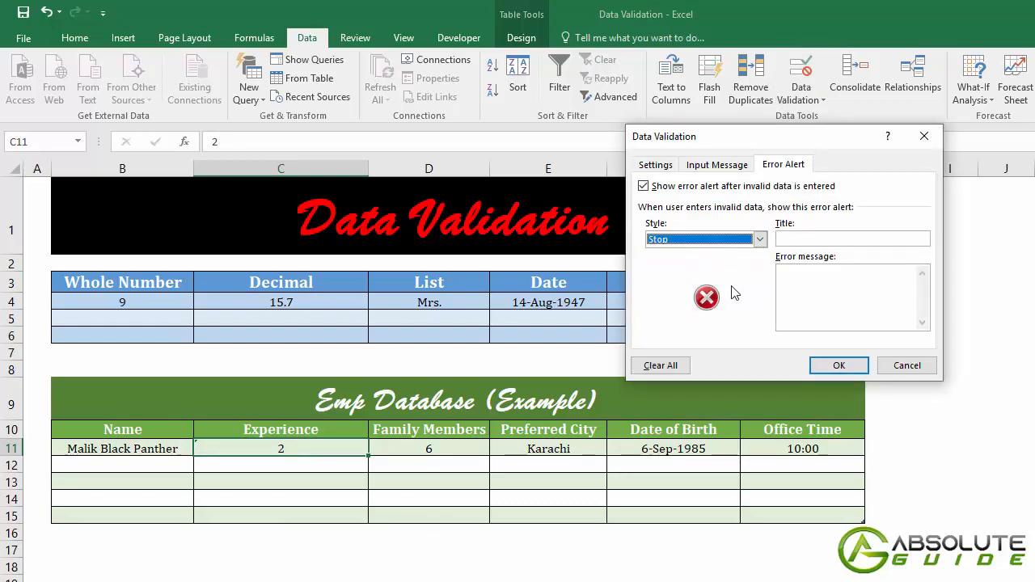
pyautogui.click(839, 366)
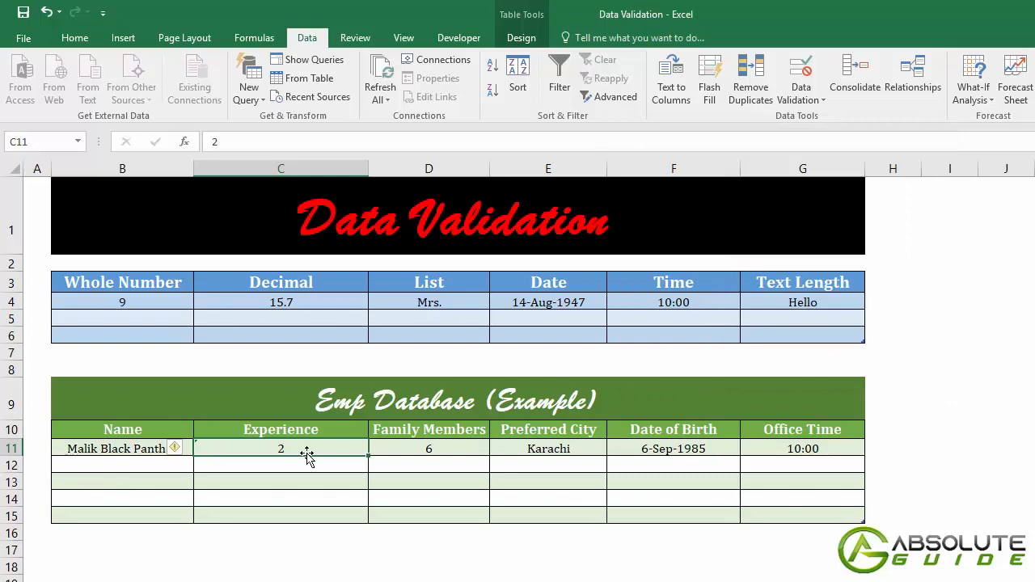
pyautogui.write('3.5')
pyautogui.press('Return')
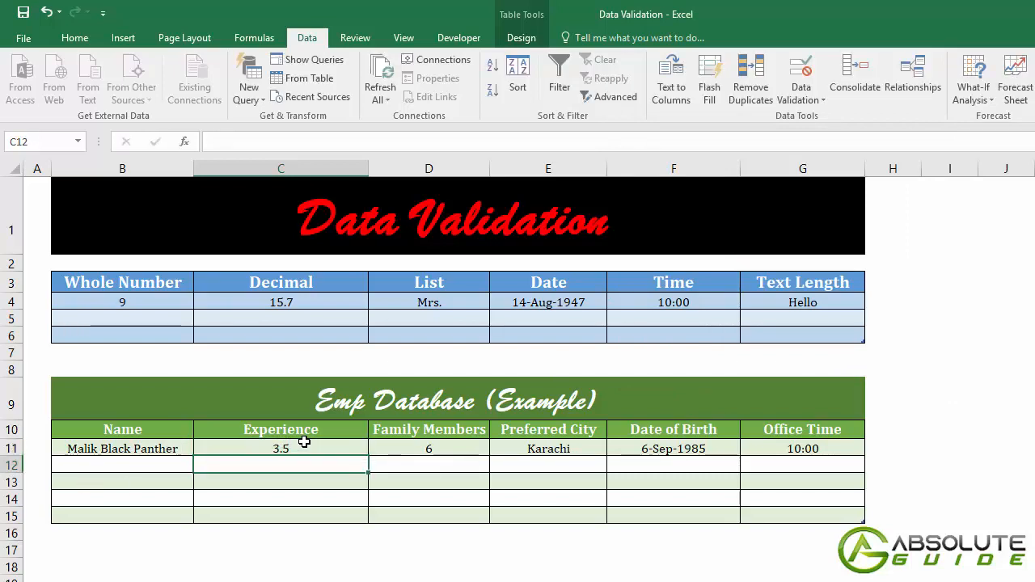
# Give cell D11 a Warning error alert titled "Family Members" with the message "Only Whole Number is allowed"
pyautogui.click(428, 449)
pyautogui.click(809, 70)
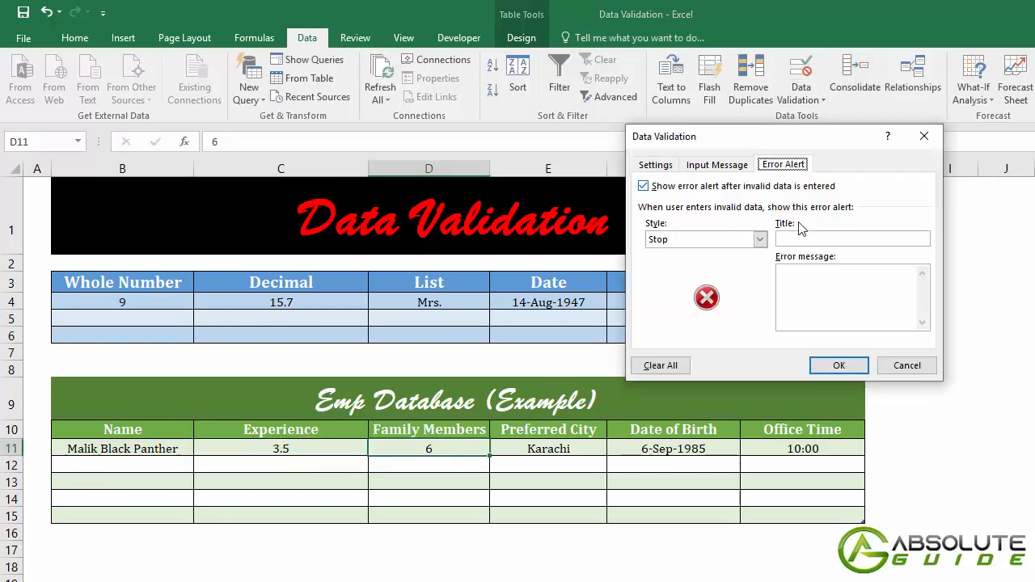
pyautogui.click(760, 241)
pyautogui.click(709, 265)
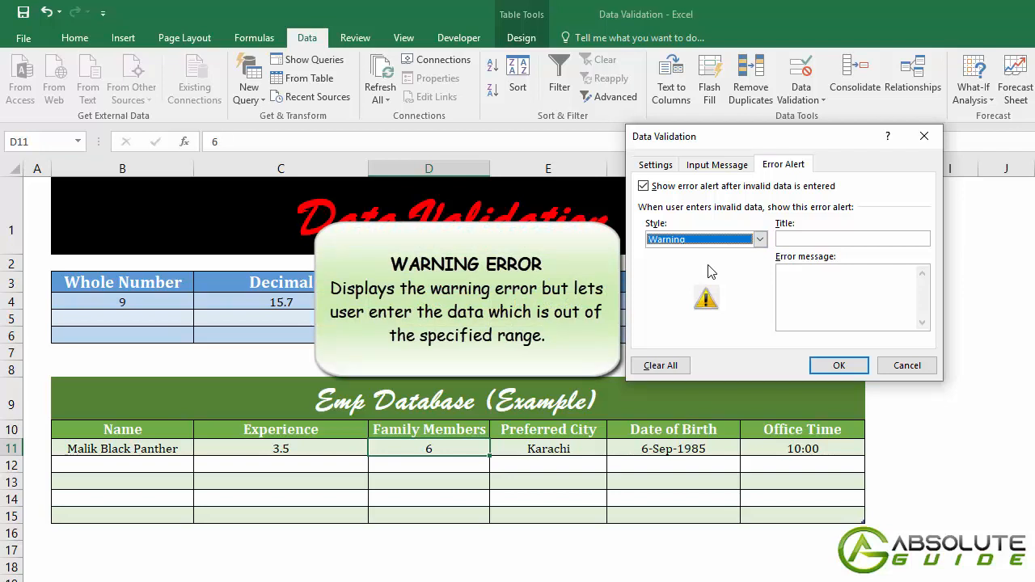
pyautogui.click(817, 239)
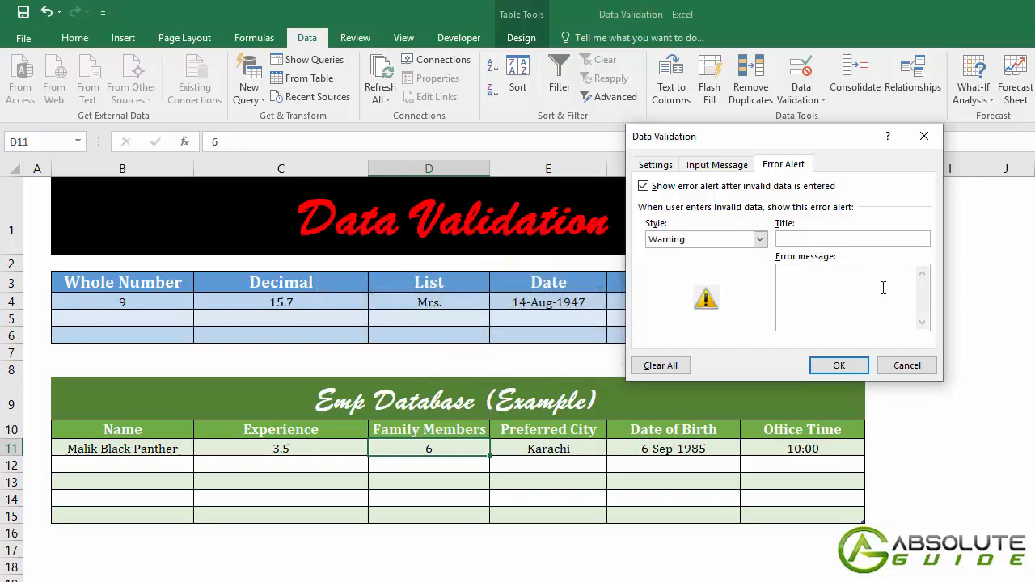
pyautogui.write('Family Members')
pyautogui.click(883, 288)
pyautogui.write('Only Whole Number')
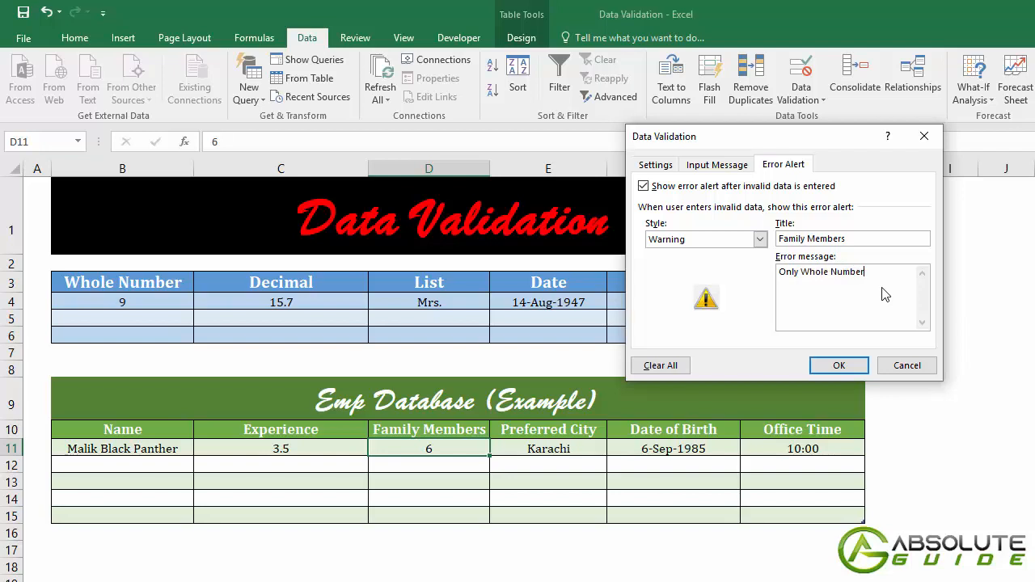
pyautogui.write(' is allowed')
pyautogui.click(862, 363)
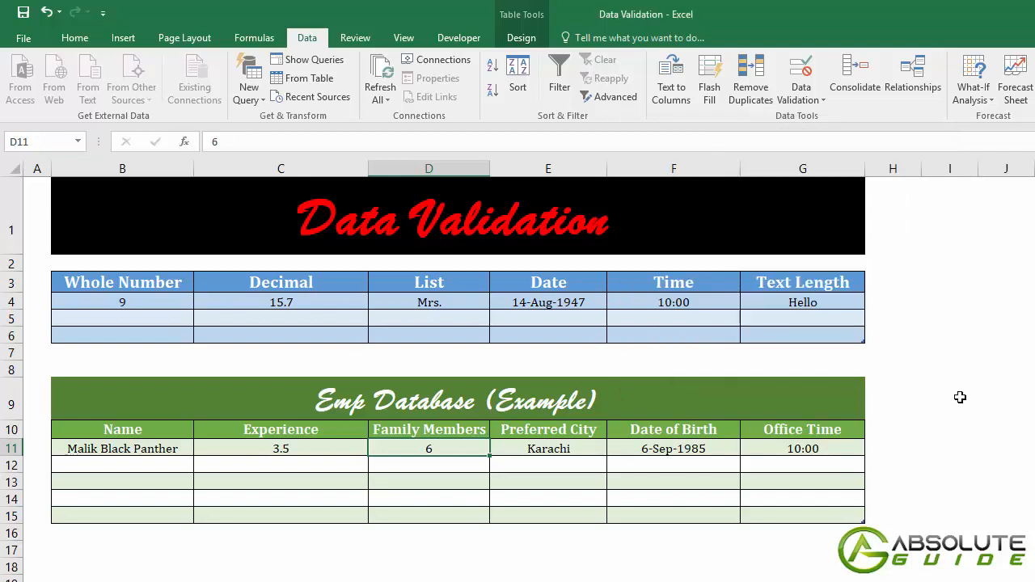
# Enter the invalid value 3.5 in cell D11 under Family Members, and continue past the warning
pyautogui.write('3.5')
pyautogui.press('Return')
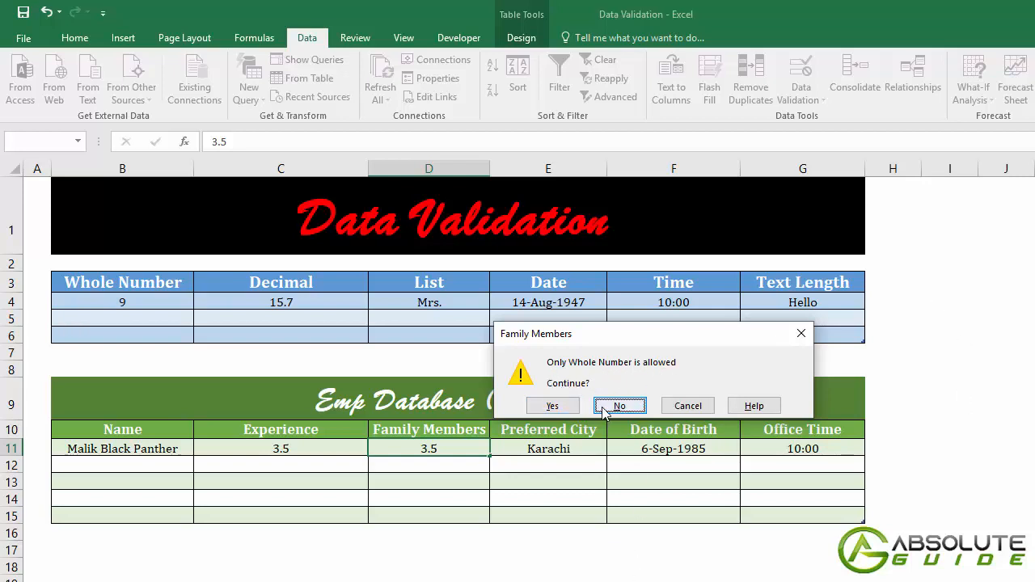
pyautogui.click(553, 406)
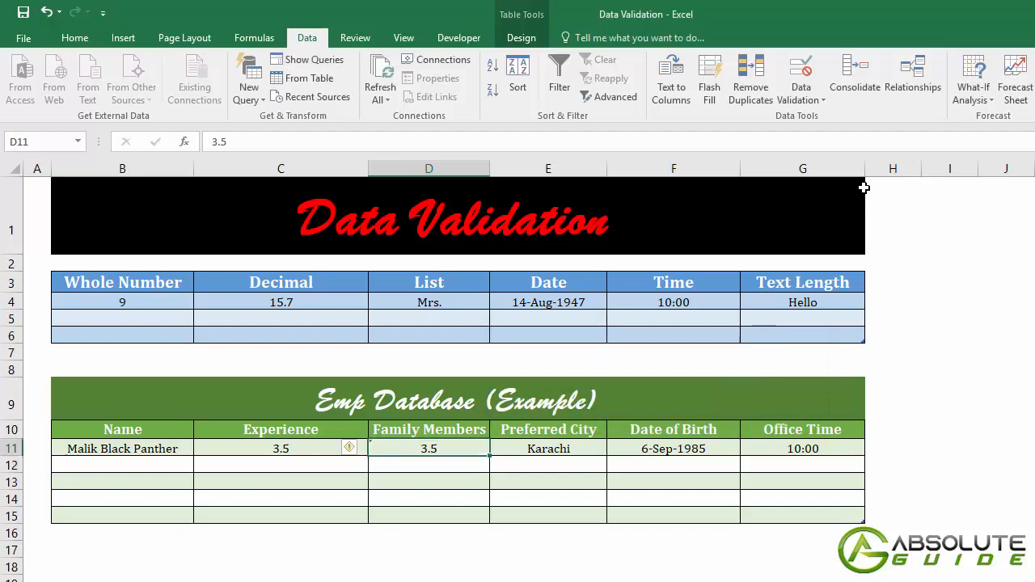
# Circle the invalid Family Members entry in cell D11, and clear the validation circle again
pyautogui.click(811, 101)
pyautogui.click(841, 137)
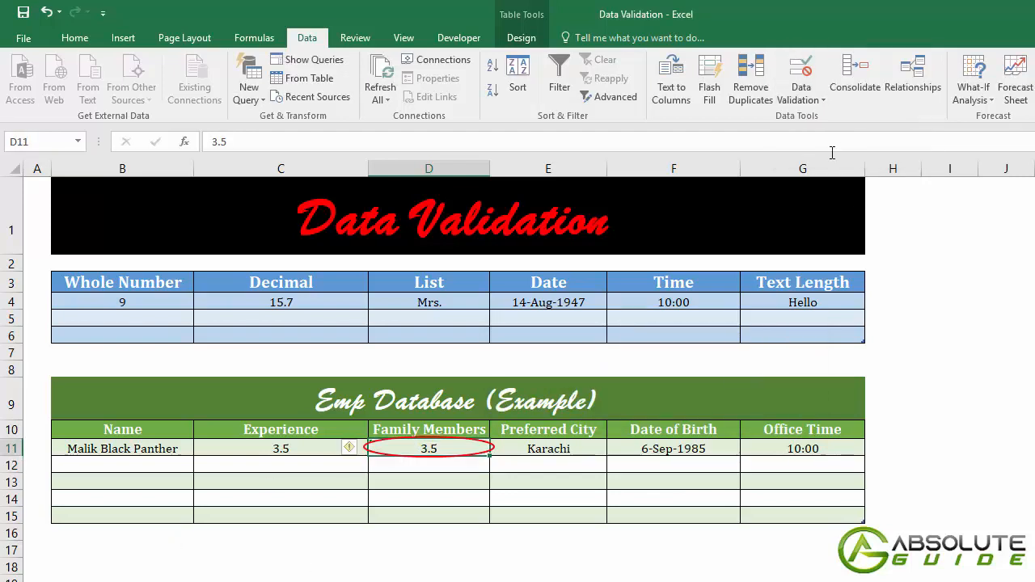
pyautogui.click(450, 483)
pyautogui.click(444, 455)
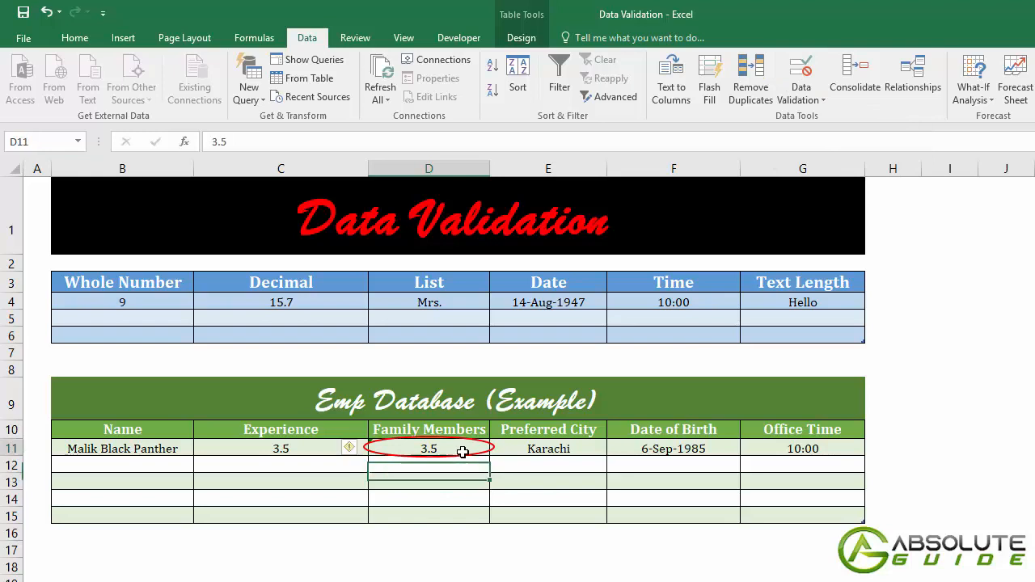
pyautogui.click(827, 100)
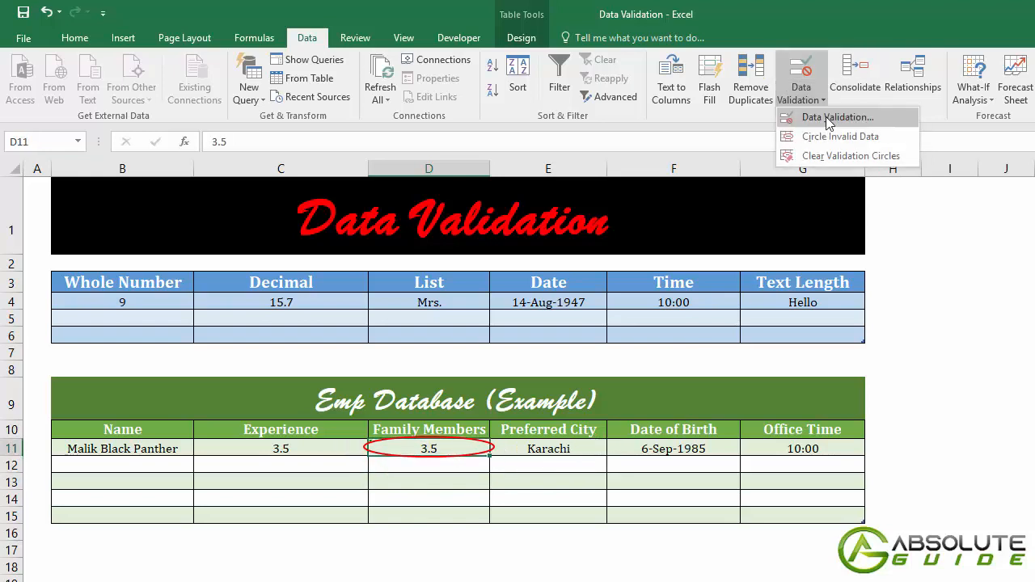
pyautogui.click(837, 153)
# Set the error alert style of cell D11 to Stop, and enter 6 as the number of family members
pyautogui.click(800, 68)
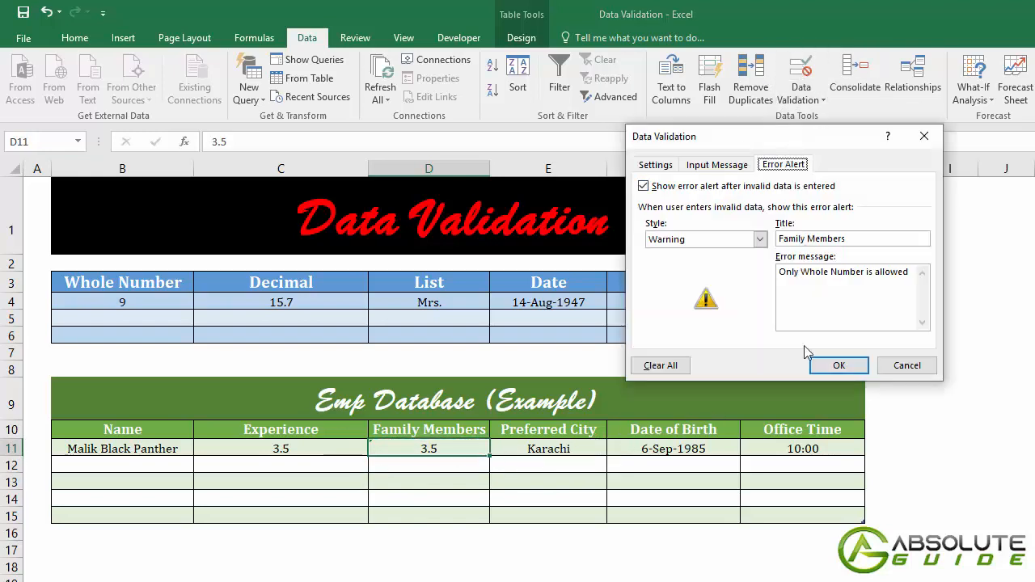
pyautogui.click(765, 241)
pyautogui.click(765, 240)
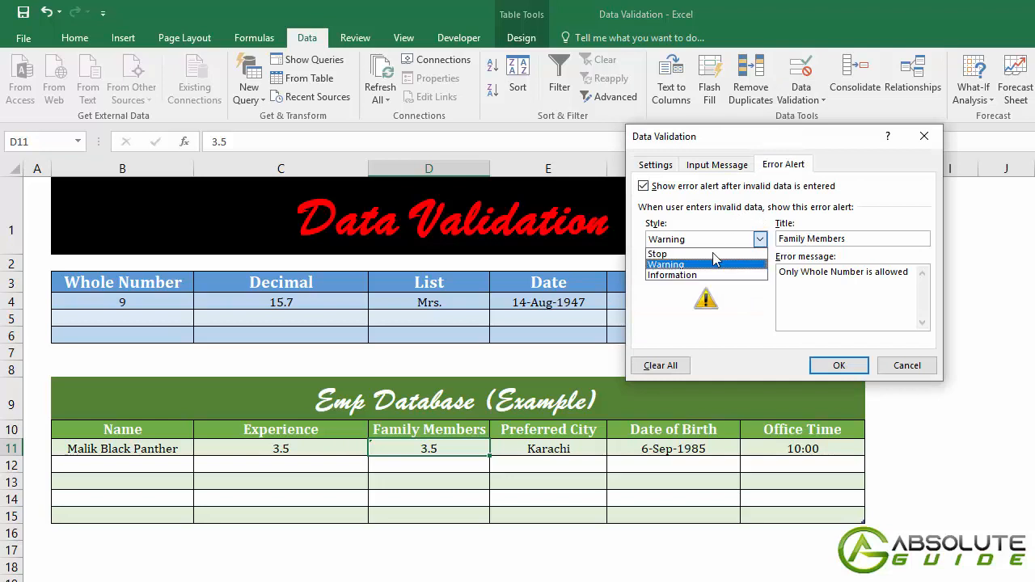
pyautogui.click(696, 250)
pyautogui.click(838, 365)
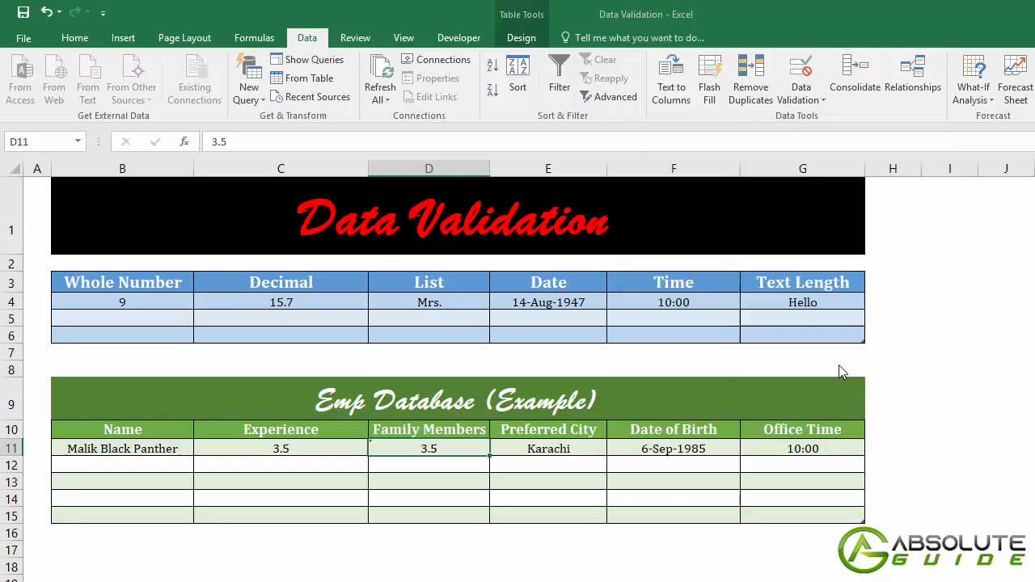
pyautogui.write('6')
pyautogui.press('Return')
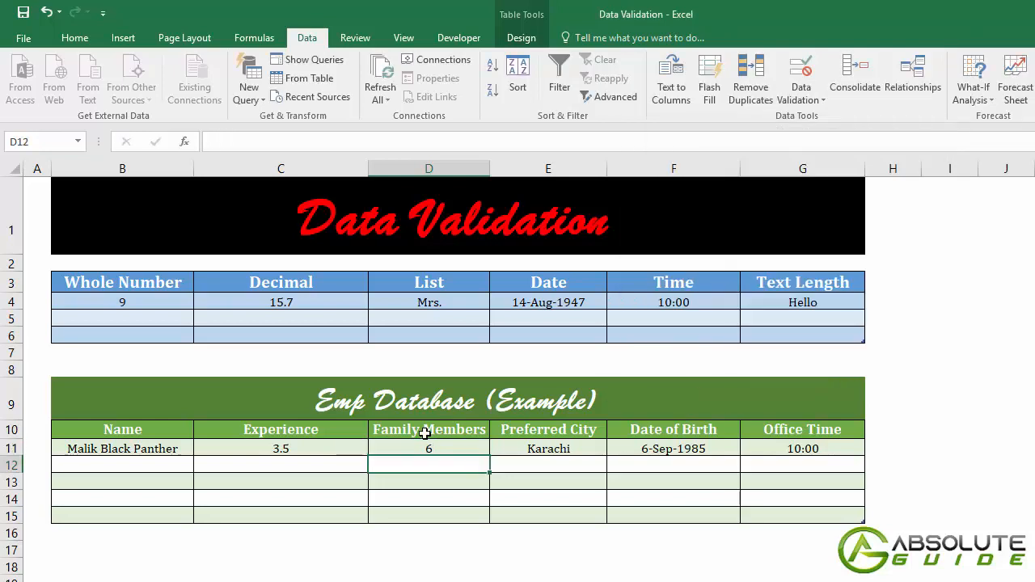